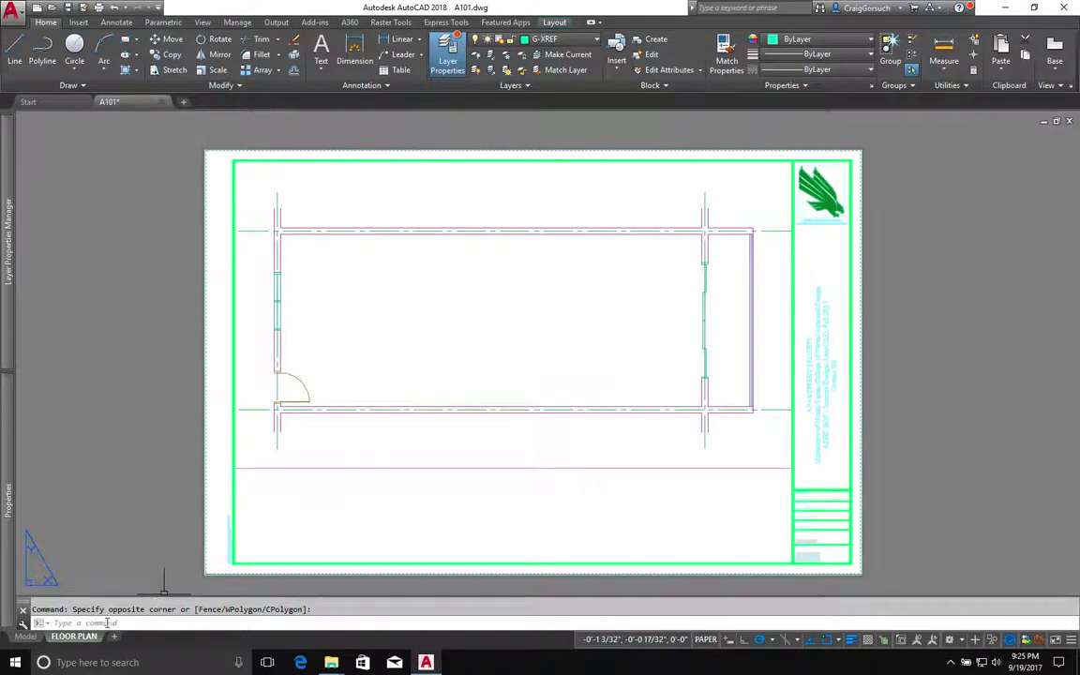
# Step: Switch to model space and list the Existing to Remain layers with their full lineweight column shown
pyautogui.moveTo(75, 644)
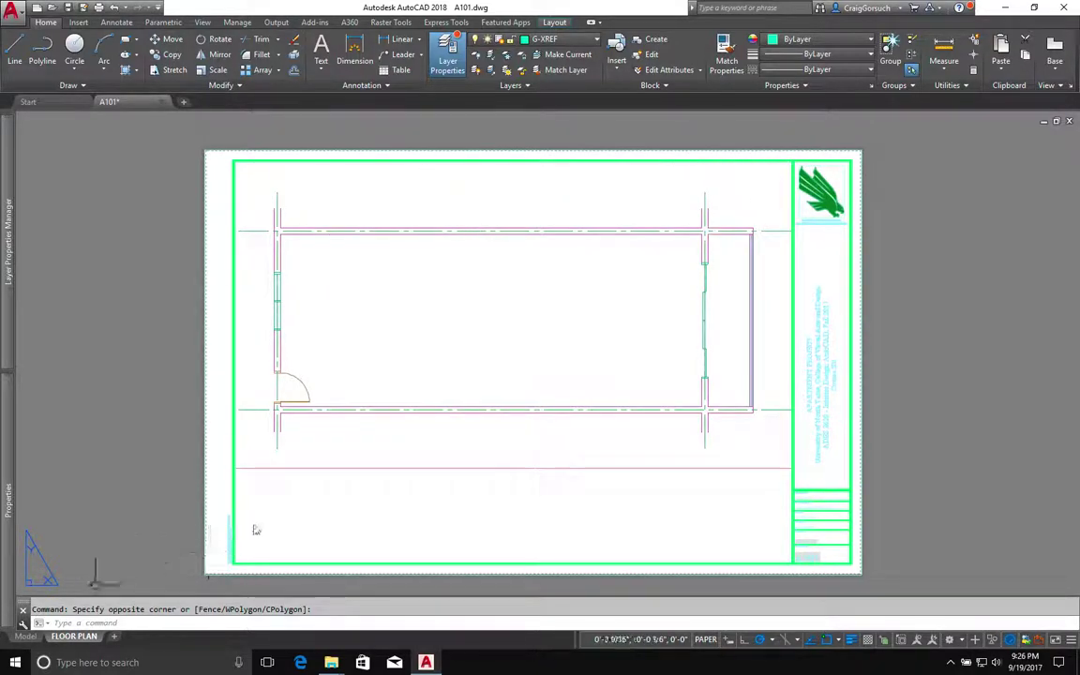
pyautogui.click(25, 635)
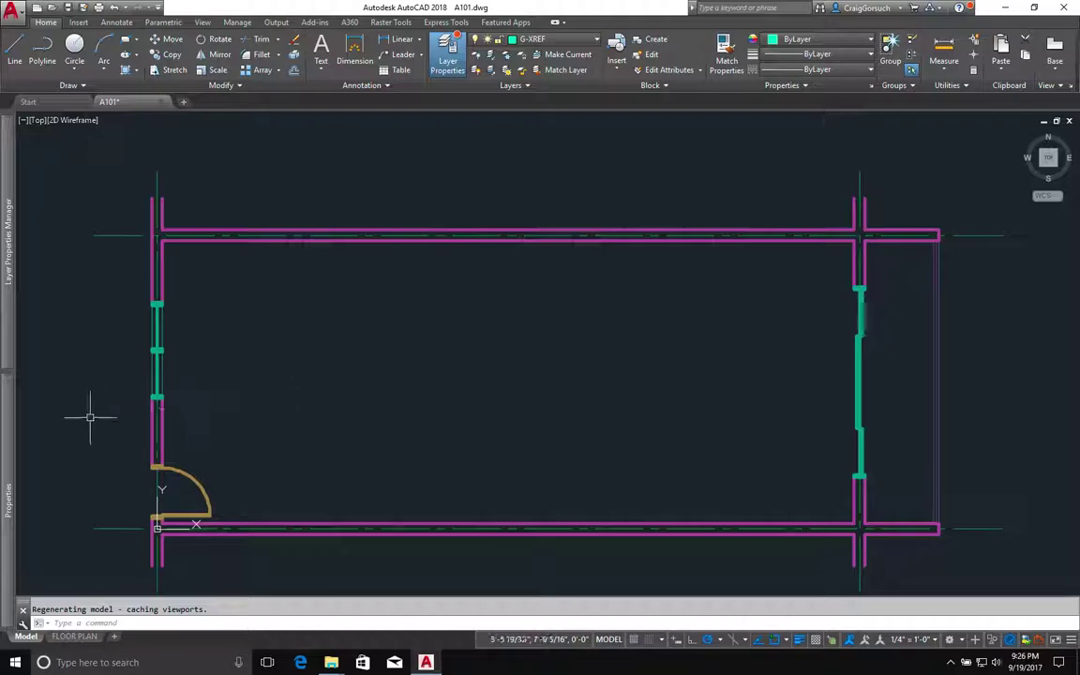
pyautogui.moveTo(11, 431)
pyautogui.moveTo(6, 352)
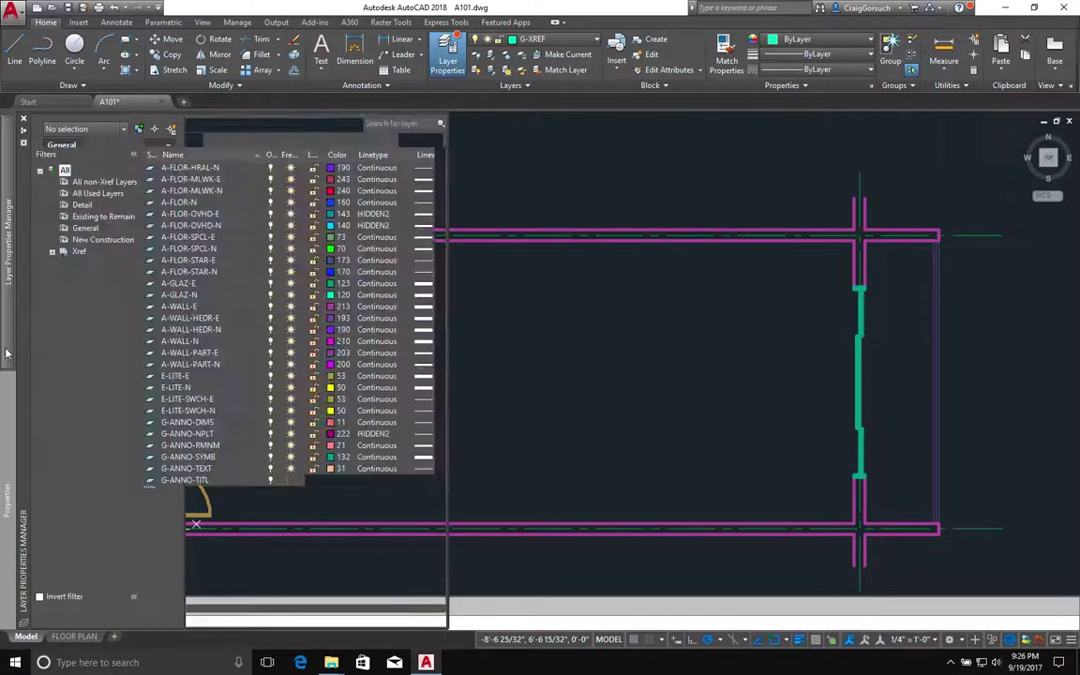
pyautogui.click(105, 216)
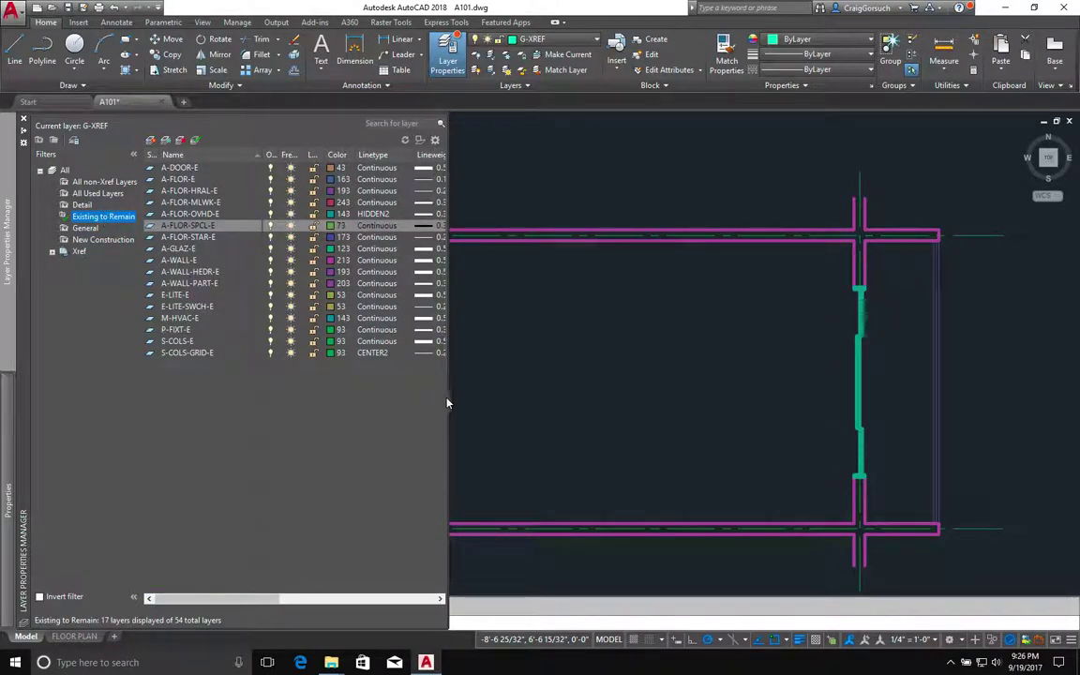
pyautogui.moveTo(446, 395); pyautogui.dragTo(477, 398)
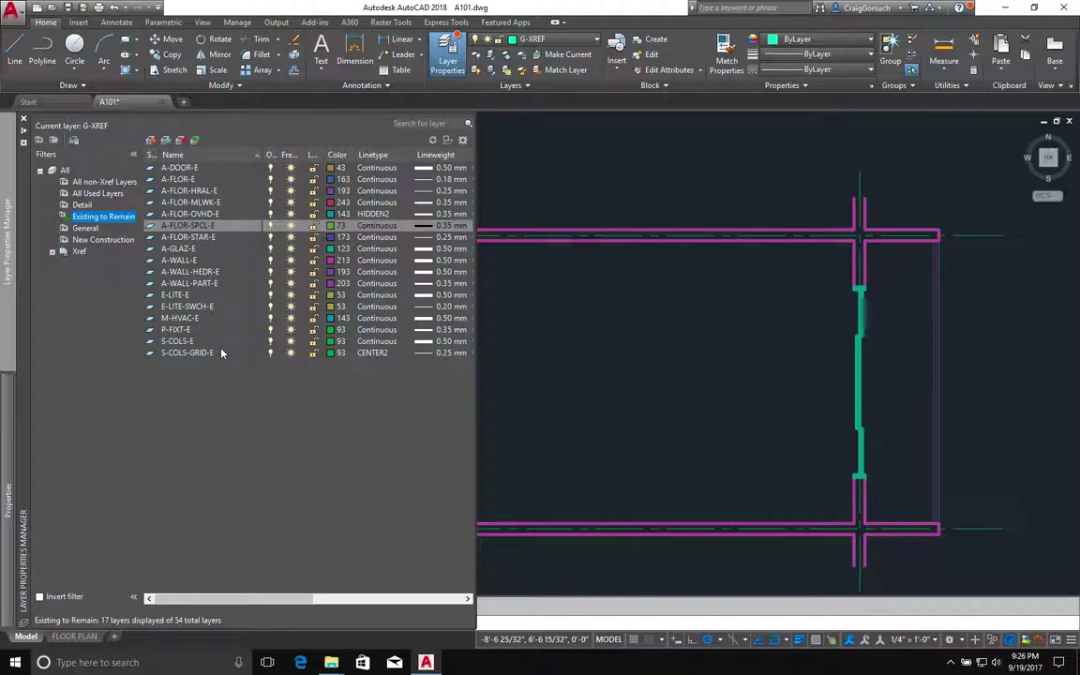
# Step: Lock all layers in the Existing to Remain group
pyautogui.click(212, 225)
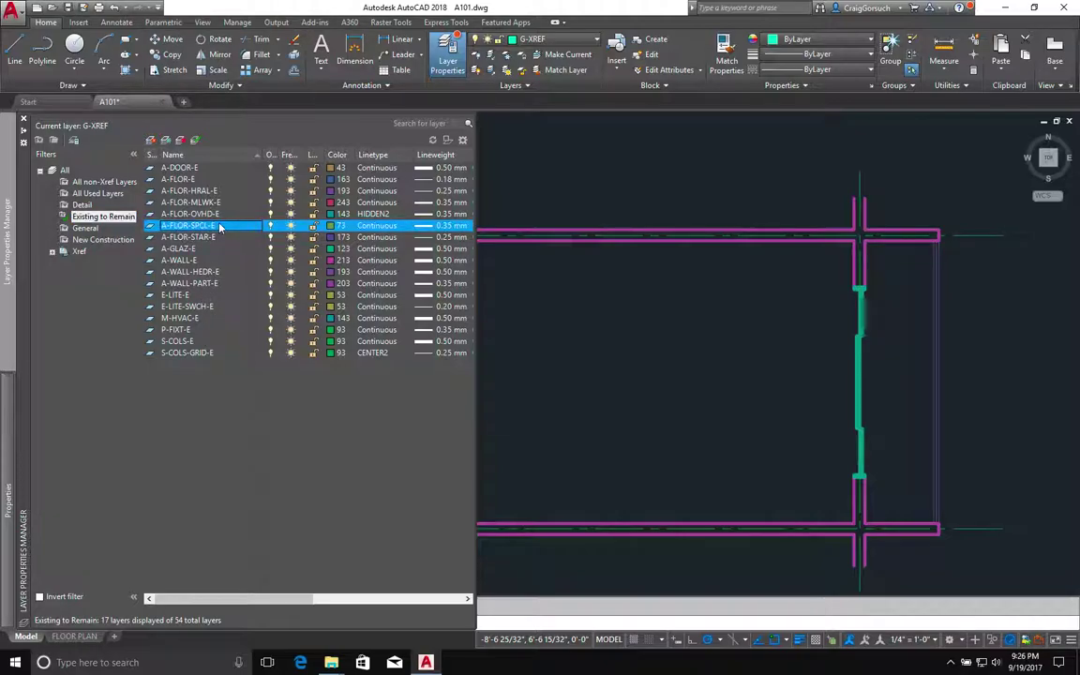
pyautogui.hotkey('ctrl', 'a')
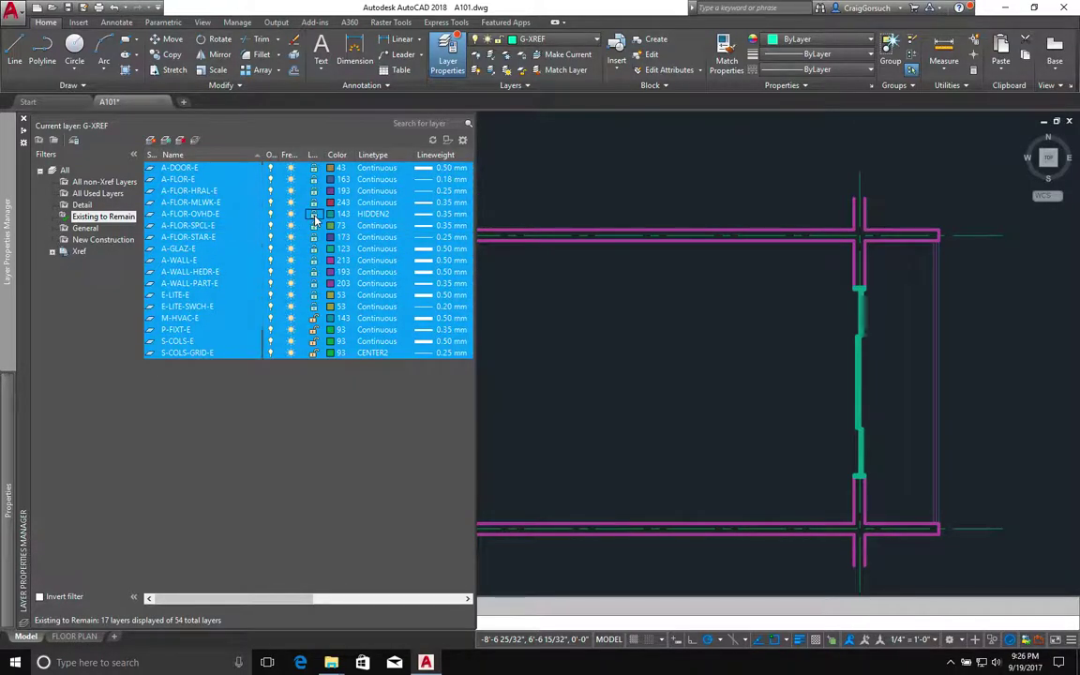
pyautogui.click(314, 215)
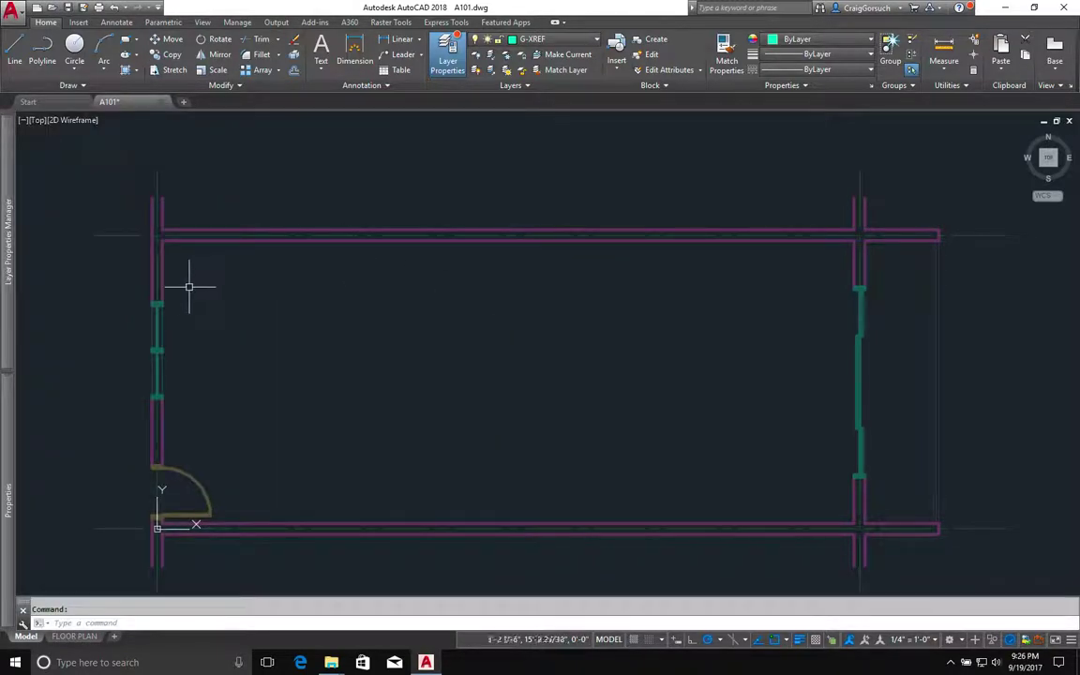
# Step: Unlock and relock all Existing to Remain layers, and test-select the inner line of the upper wall
pyautogui.moveTo(8, 244)
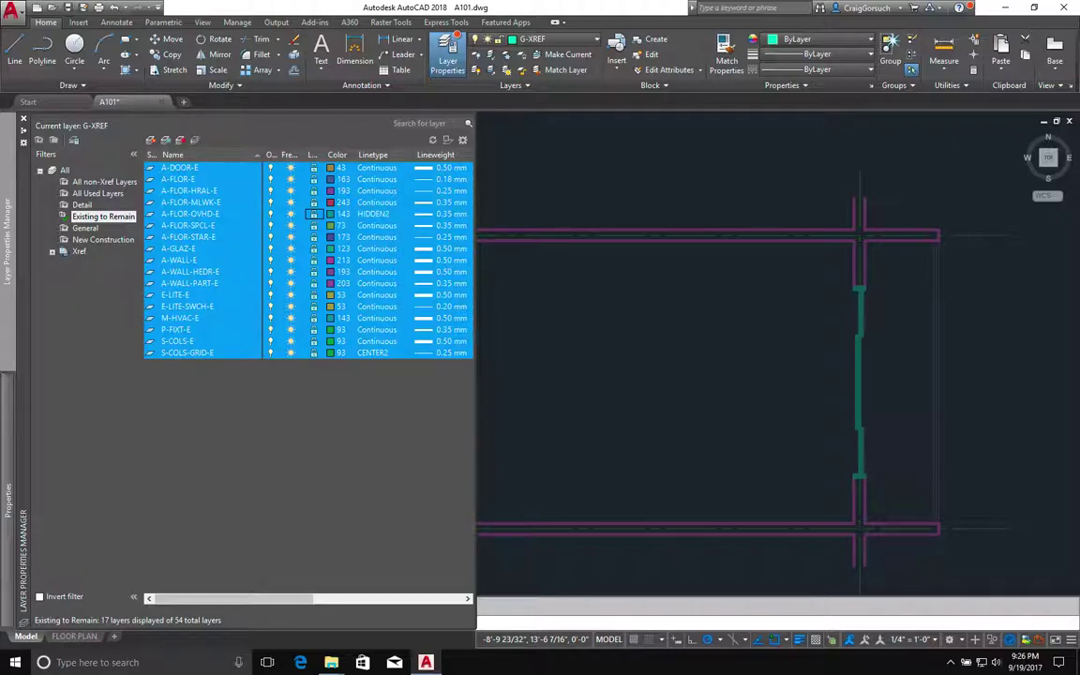
pyautogui.click(326, 374)
pyautogui.hotkey('ctrl', 'a')
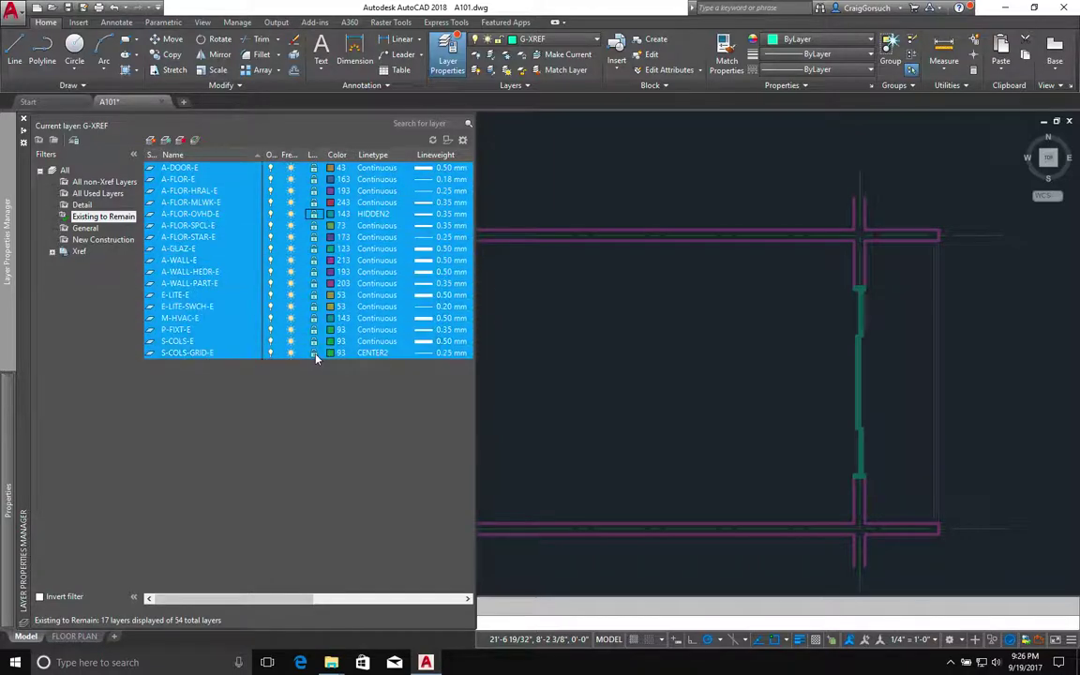
pyautogui.click(313, 353)
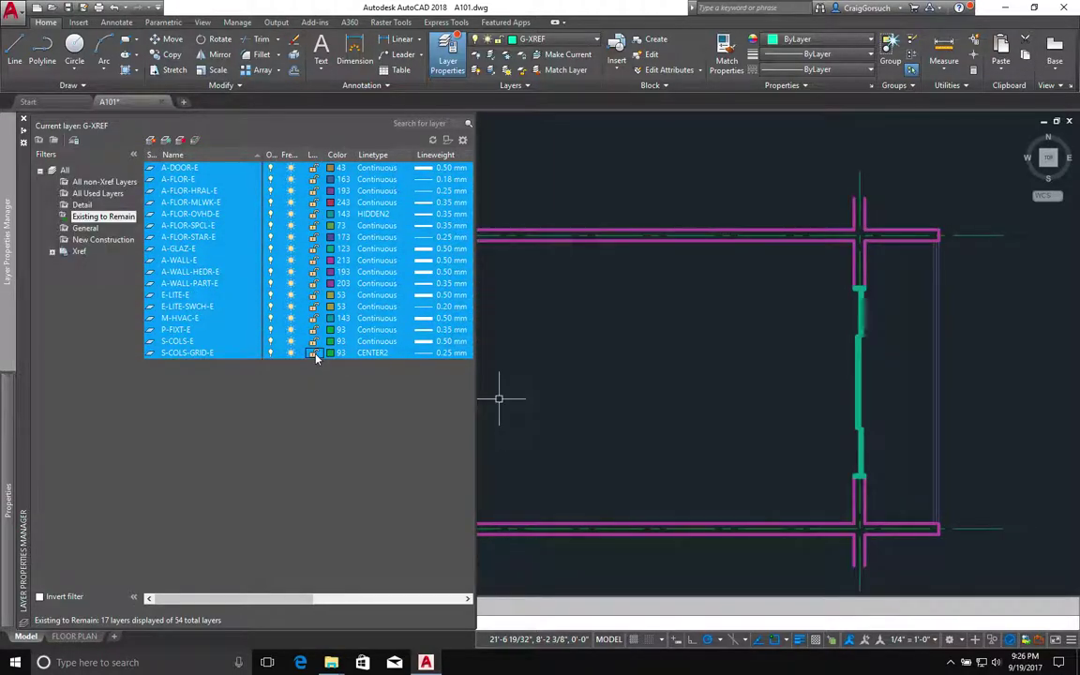
pyautogui.click(314, 353)
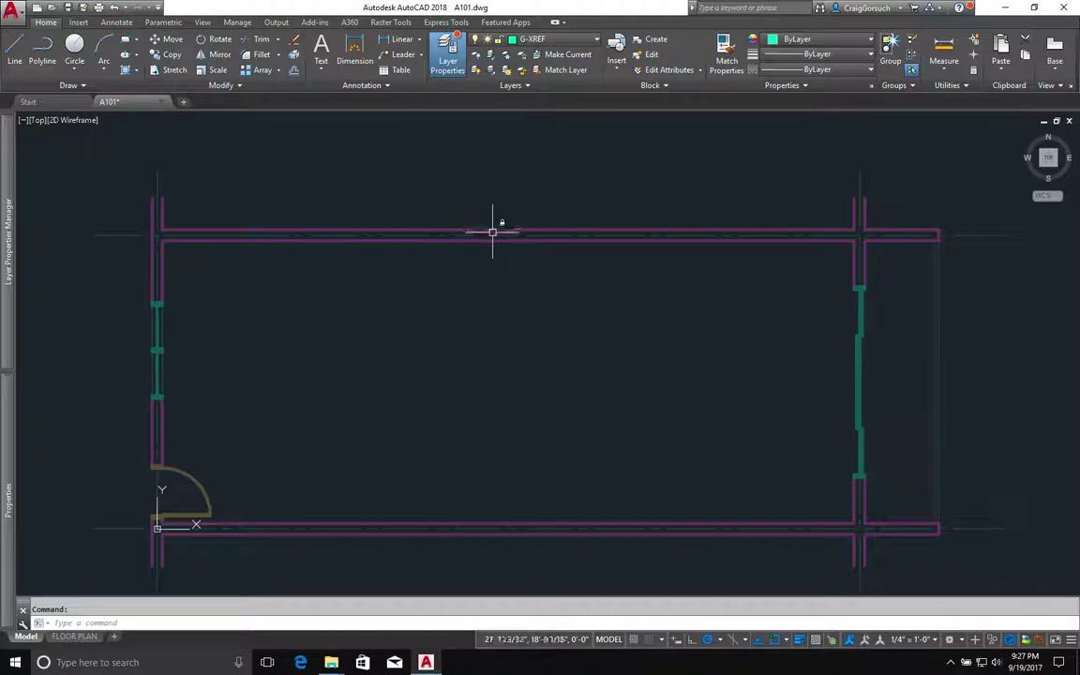
pyautogui.click(491, 242)
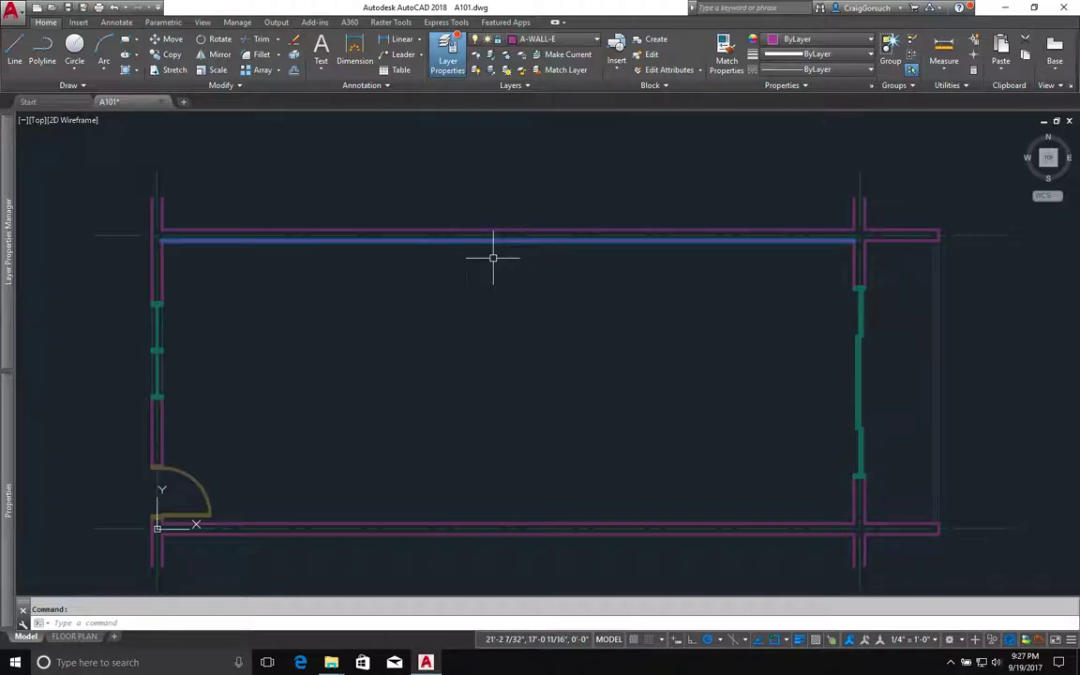
pyautogui.press('Escape')
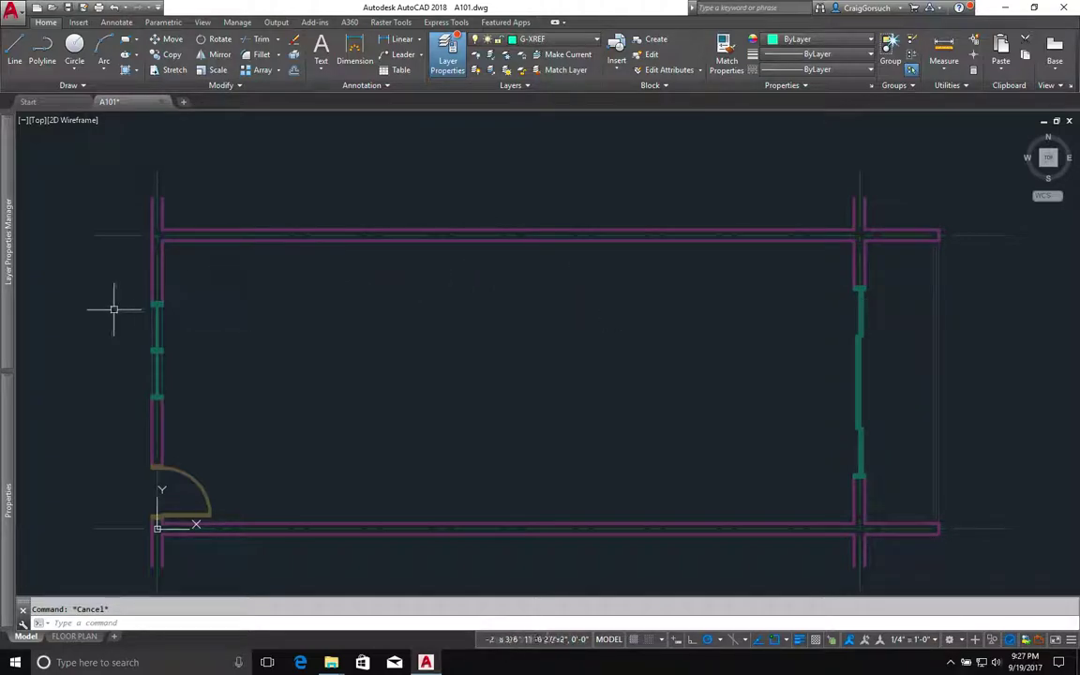
# Step: Make the A-WALL-N layer from the New Construction group the current layer
pyautogui.moveTo(9, 272)
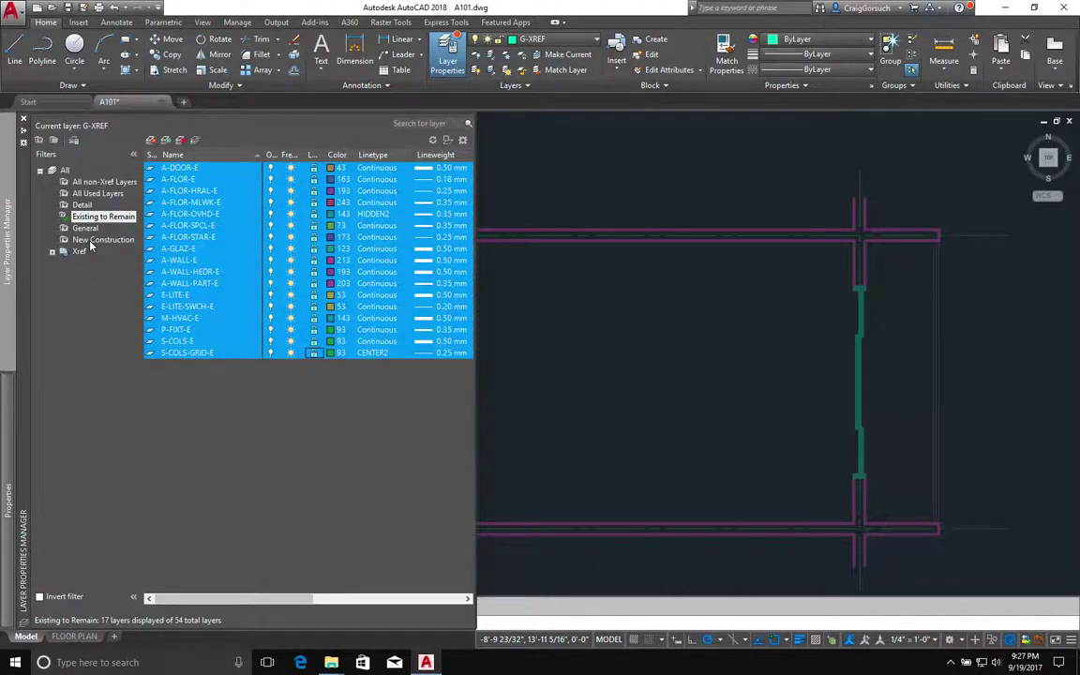
pyautogui.click(86, 241)
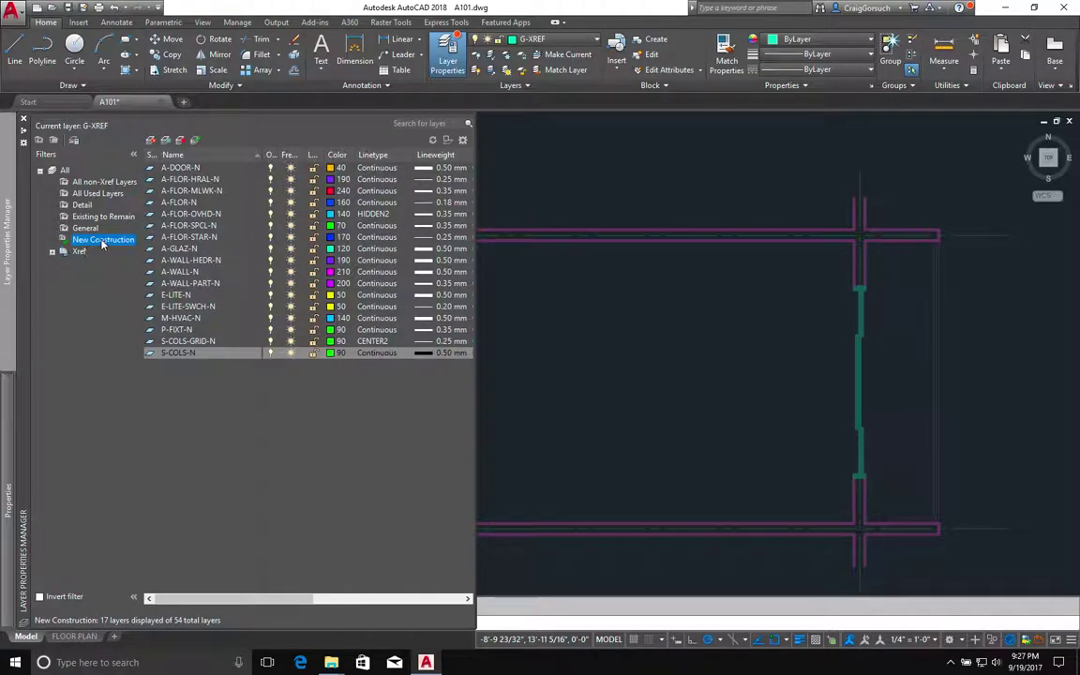
pyautogui.click(182, 272)
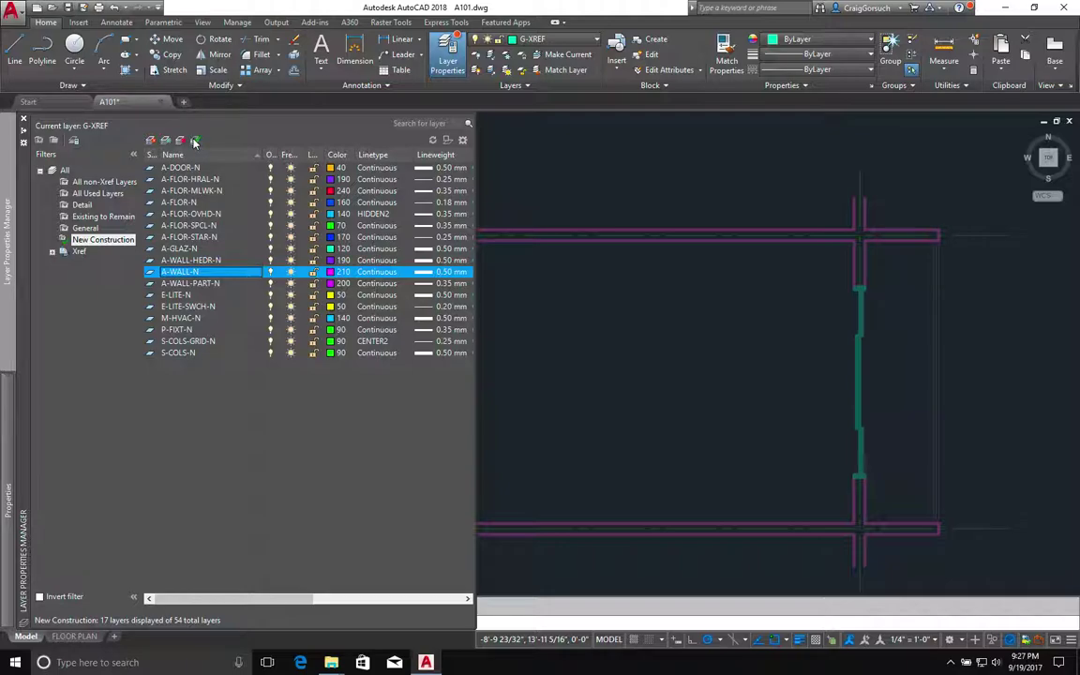
pyautogui.doubleClick(183, 272)
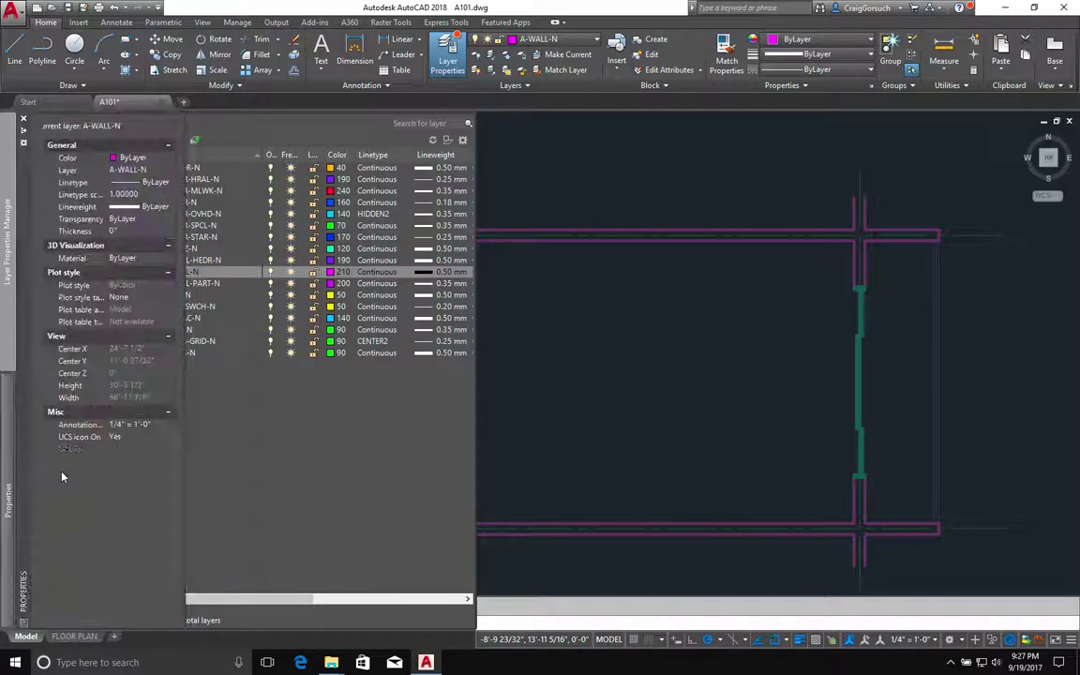
pyautogui.click(362, 458)
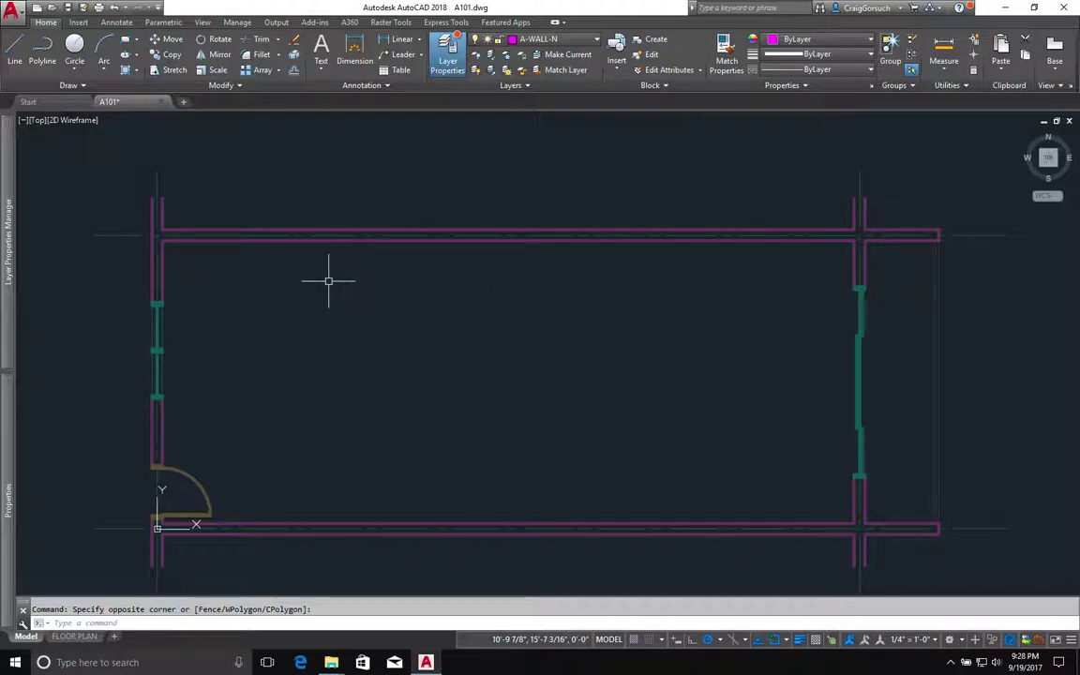
# Step: Draw a vertical wall line from the upper to the lower wall, starting 12' right of the room's inside upper-left corner
pyautogui.press('Escape')
pyautogui.write('l')
pyautogui.press('Return')
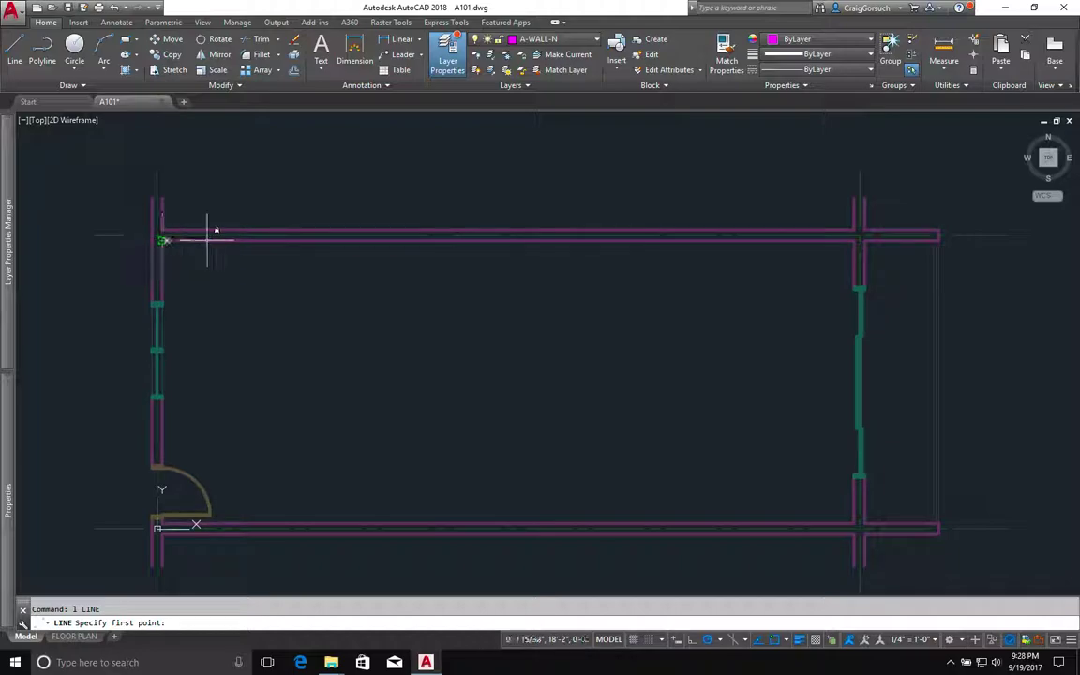
pyautogui.write("12'")
pyautogui.press('Return')
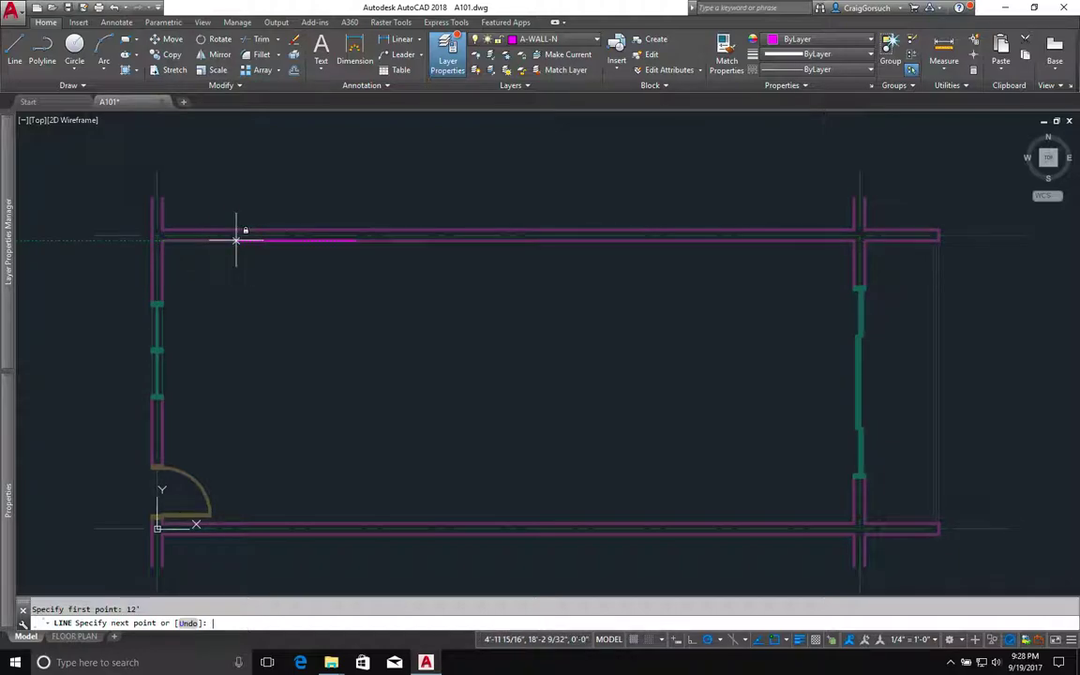
pyautogui.click(352, 523)
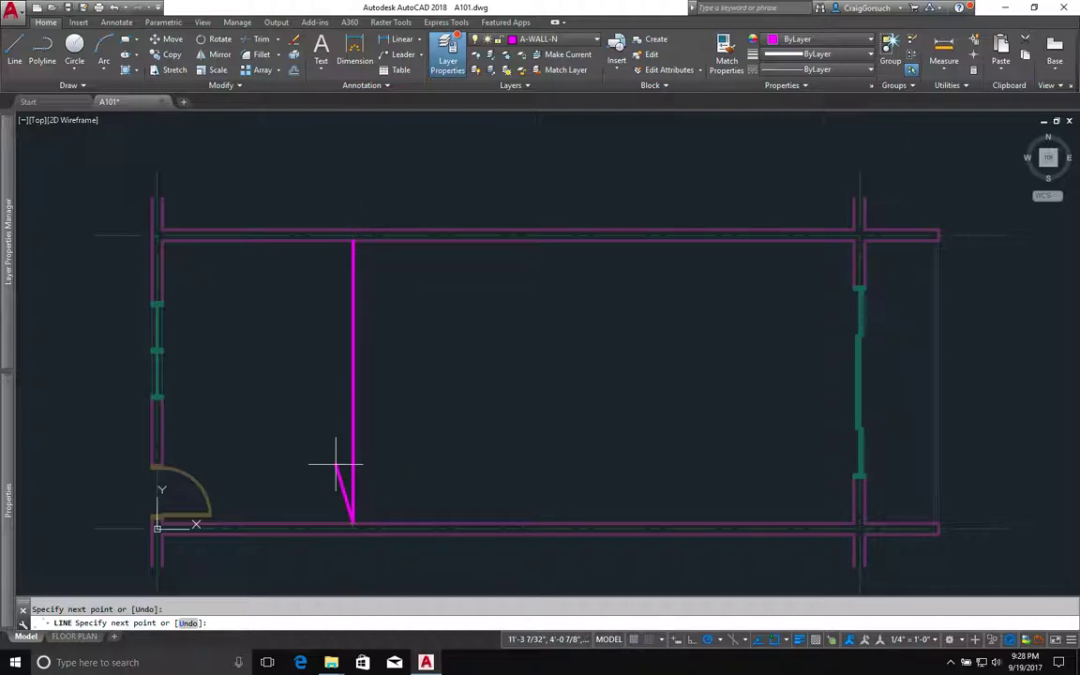
pyautogui.press('Return')
# Step: Offset the new vertical line 5" to the right to form the first partition wall
pyautogui.write('o')
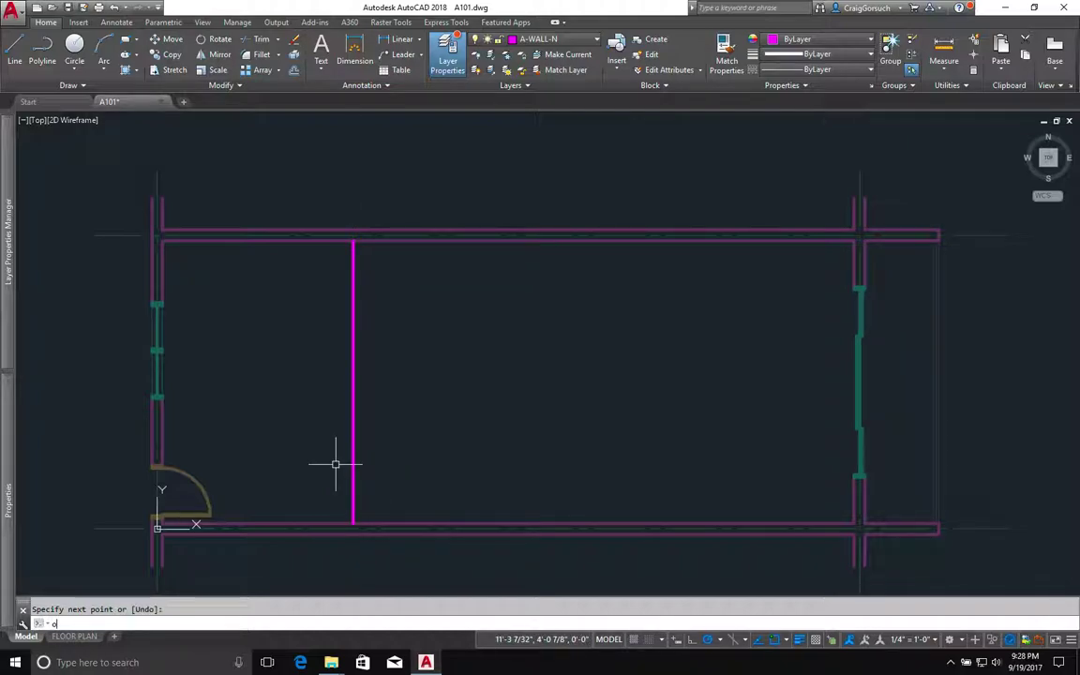
pyautogui.press('Return')
pyautogui.write('5')
pyautogui.press('Return')
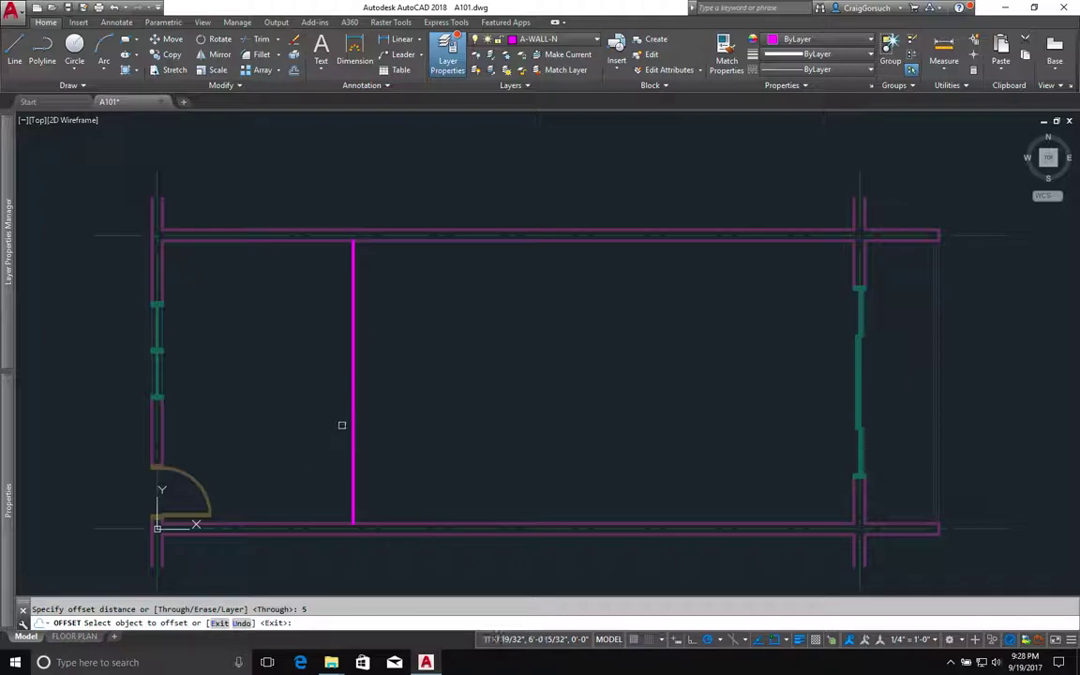
pyautogui.click(352, 422)
pyautogui.click(367, 417)
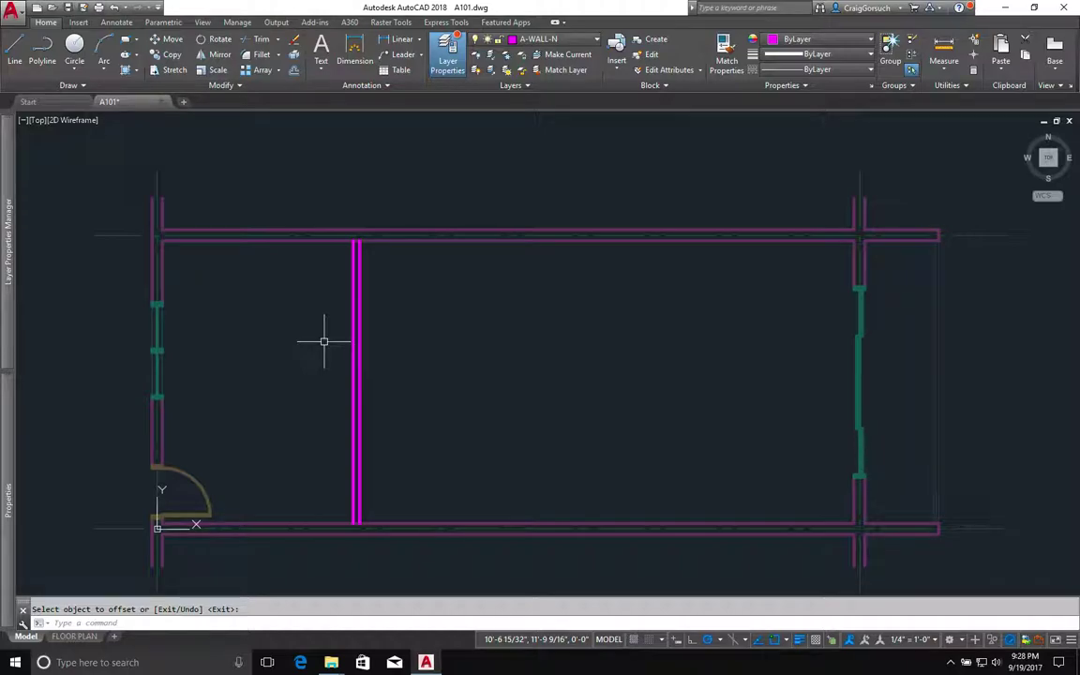
pyautogui.press('Return')
# Step: Offset the right line of the first partition 24" to the right
pyautogui.press('Return')
pyautogui.write('24')
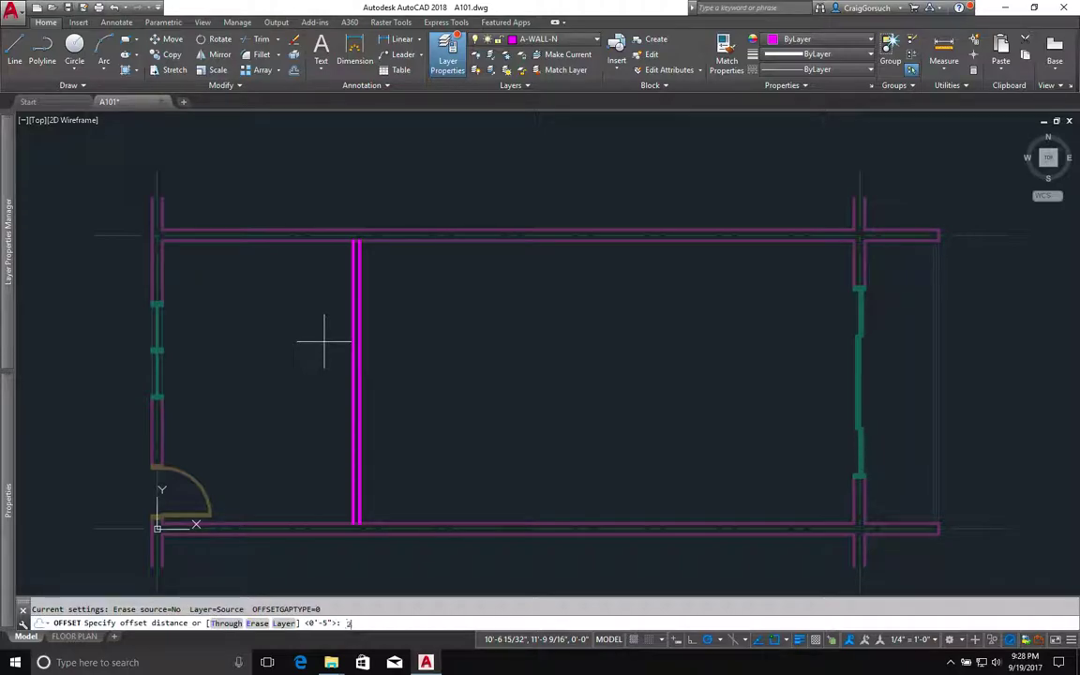
pyautogui.press('Return')
pyautogui.click(362, 325)
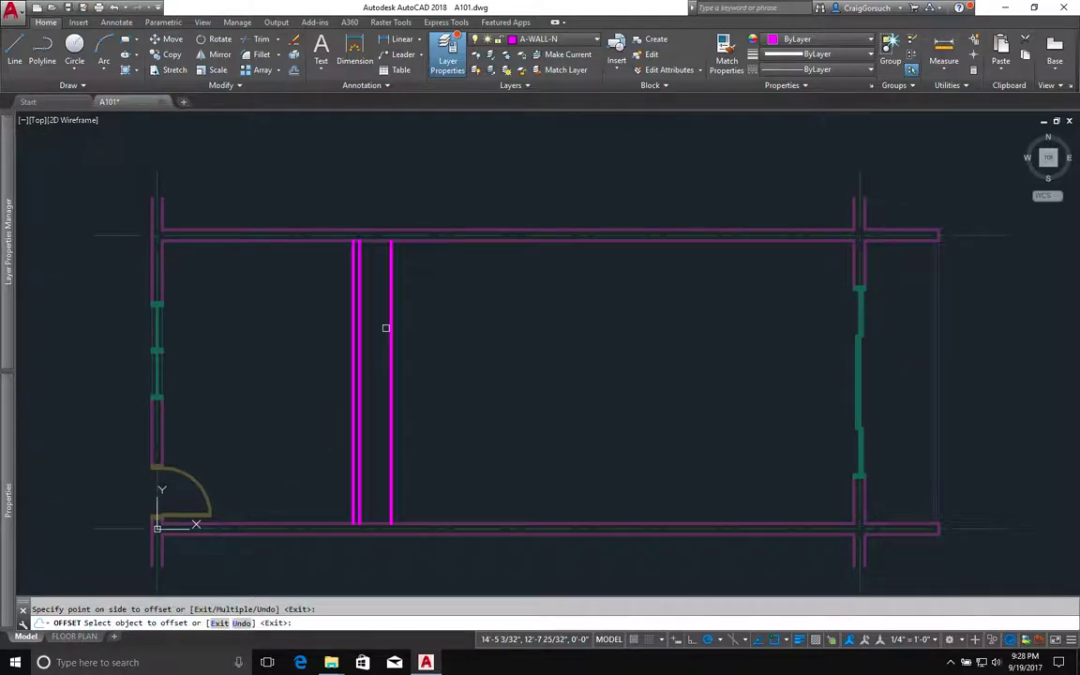
pyautogui.click(385, 326)
# Step: Offset the rightmost vertical line 5" to the right to form the second partition wall
pyautogui.click(391, 327)
pyautogui.click(412, 329)
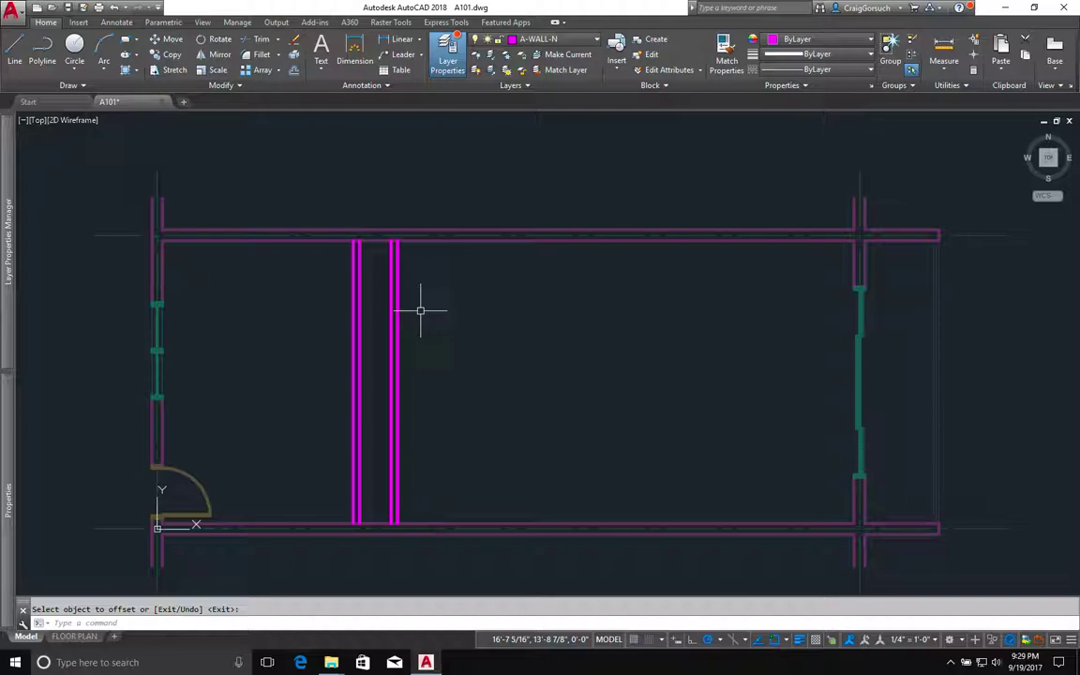
pyautogui.press('Return')
# Step: Offset the right line of the second partition 5' to the right
pyautogui.press('Return')
pyautogui.write("5'")
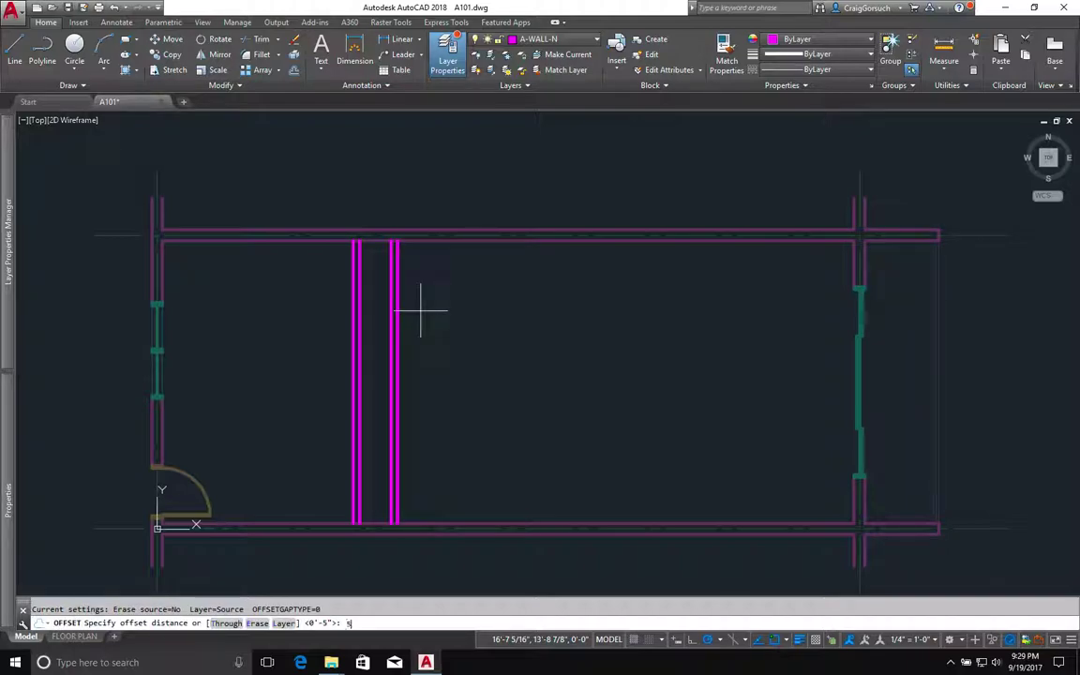
pyautogui.press('Return')
pyautogui.click(359, 310)
pyautogui.click(465, 307)
pyautogui.press('Return')
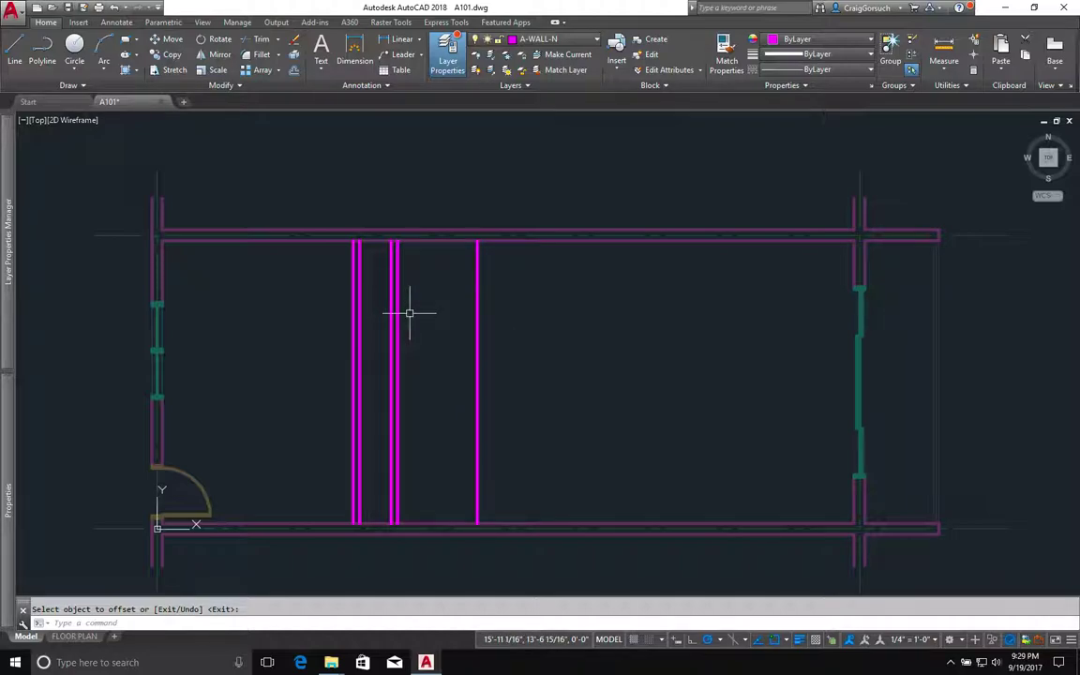
# Step: Move the second partition's right line and the single line beyond it 2" to the right
pyautogui.press('Escape')
pyautogui.write('m')
pyautogui.press('Return')
pyautogui.click(500, 301)
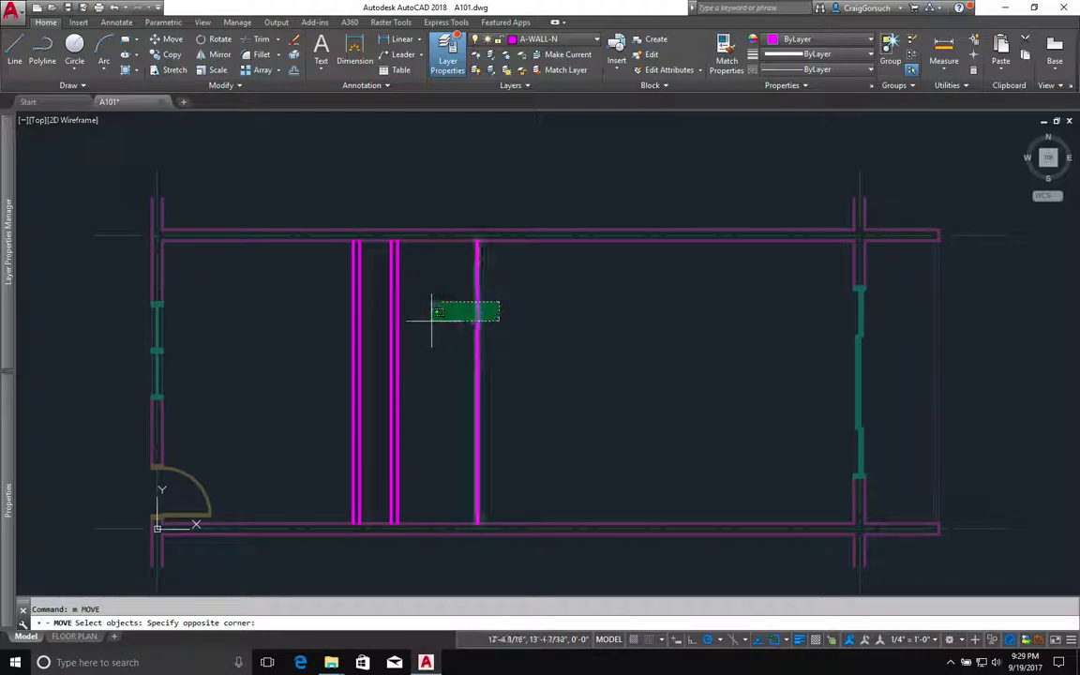
pyautogui.click(400, 314)
pyautogui.press('Return')
pyautogui.click(428, 319)
pyautogui.write('2')
pyautogui.press('Return')
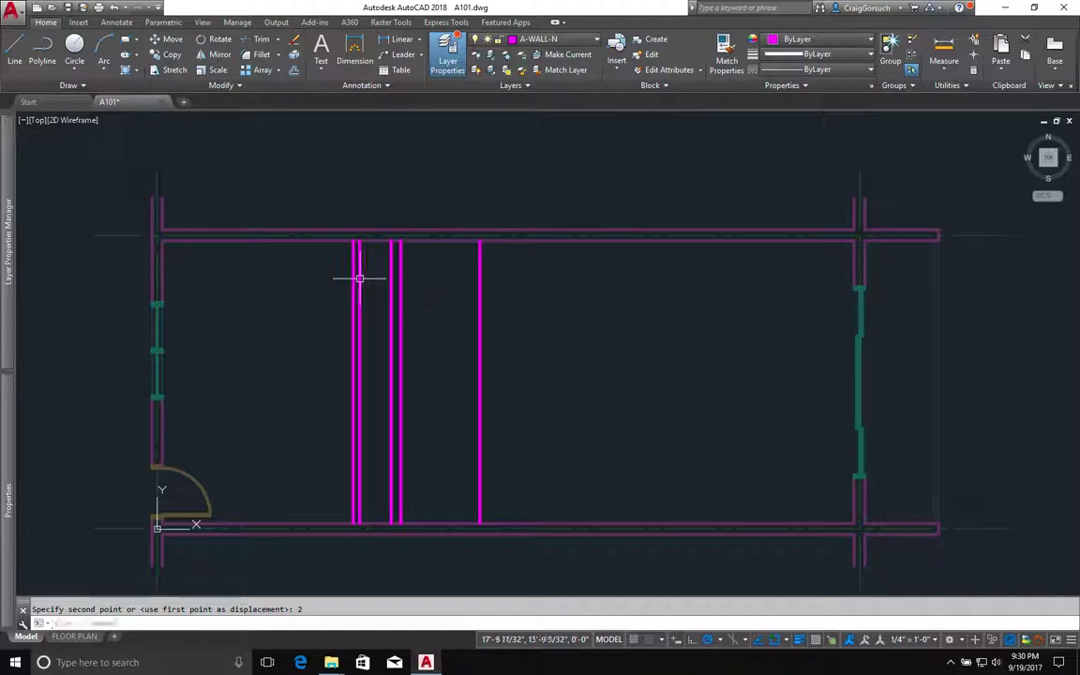
pyautogui.write('o')
pyautogui.press('Return')
pyautogui.write("5'")
pyautogui.press('Return')
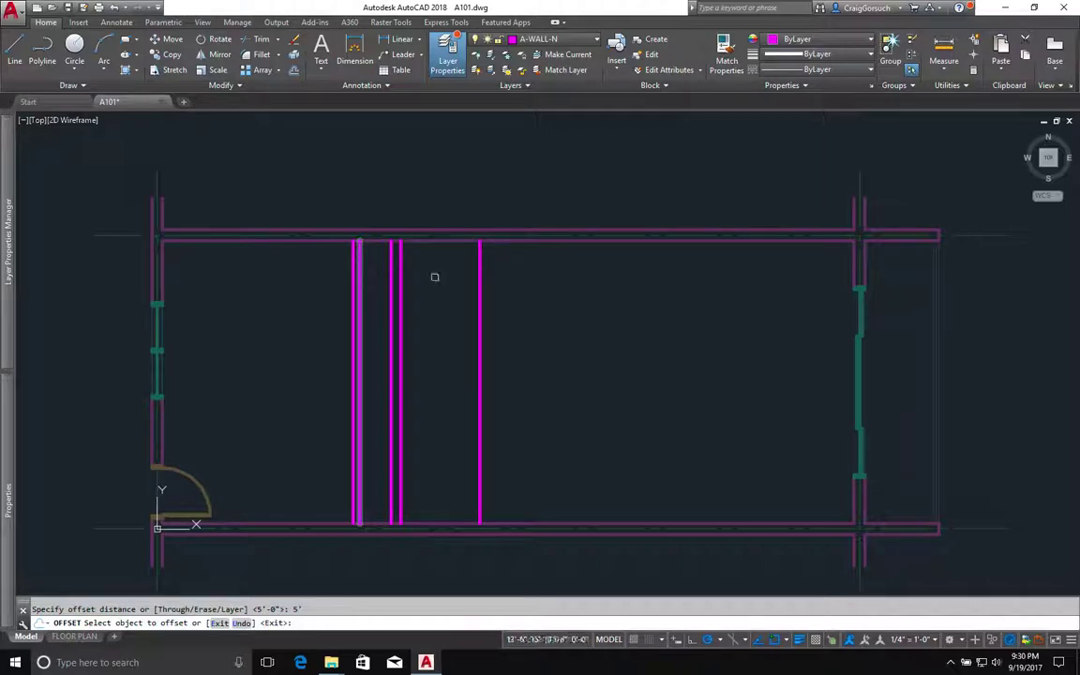
pyautogui.press('Escape')
# Step: Offset the rightmost vertical line 5" to the right to form the third partition wall
pyautogui.press('Return')
pyautogui.write('5')
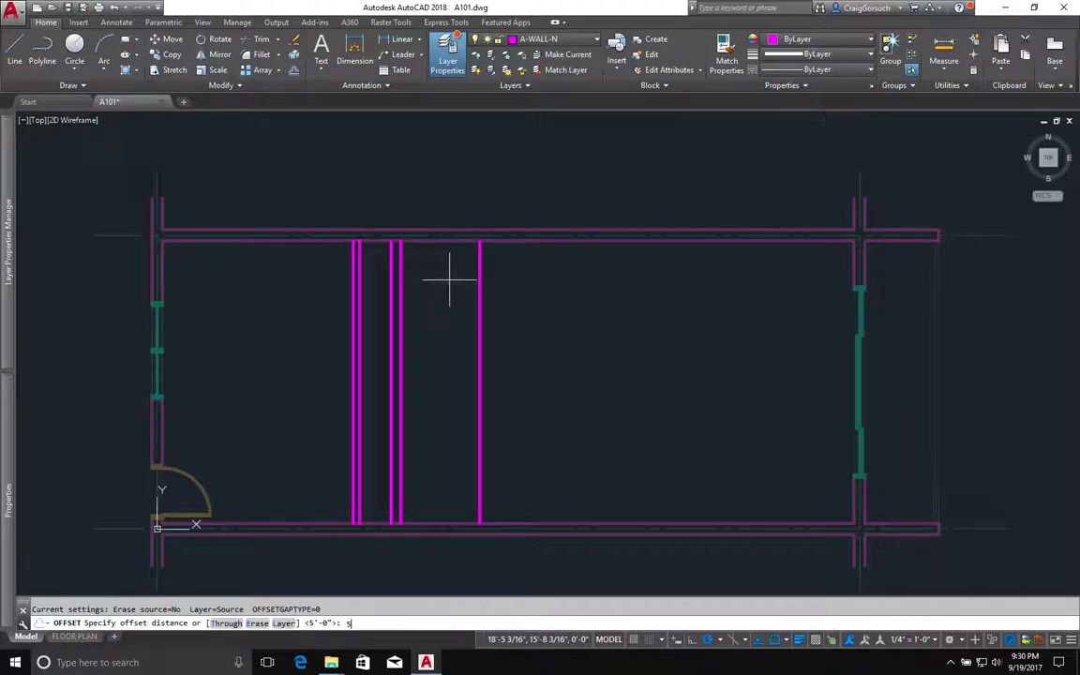
pyautogui.press('Return')
pyautogui.click(480, 287)
pyautogui.click(509, 286)
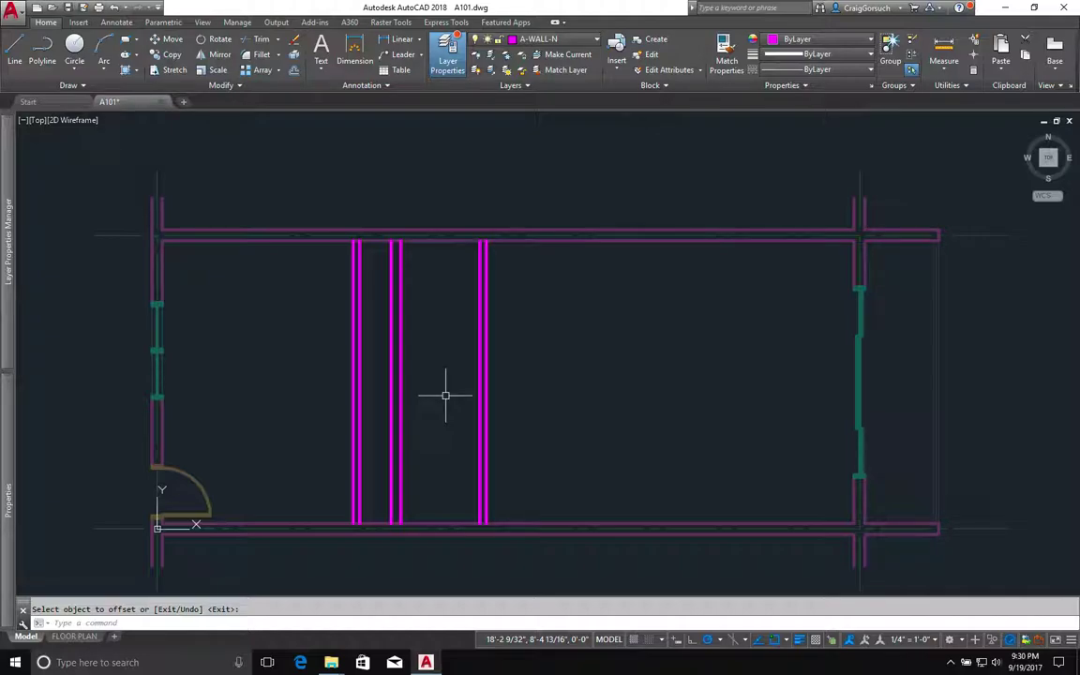
# Step: Make P-FIXT-N the current layer for the plumbing fixtures
pyautogui.scroll(-2, 381, 371)
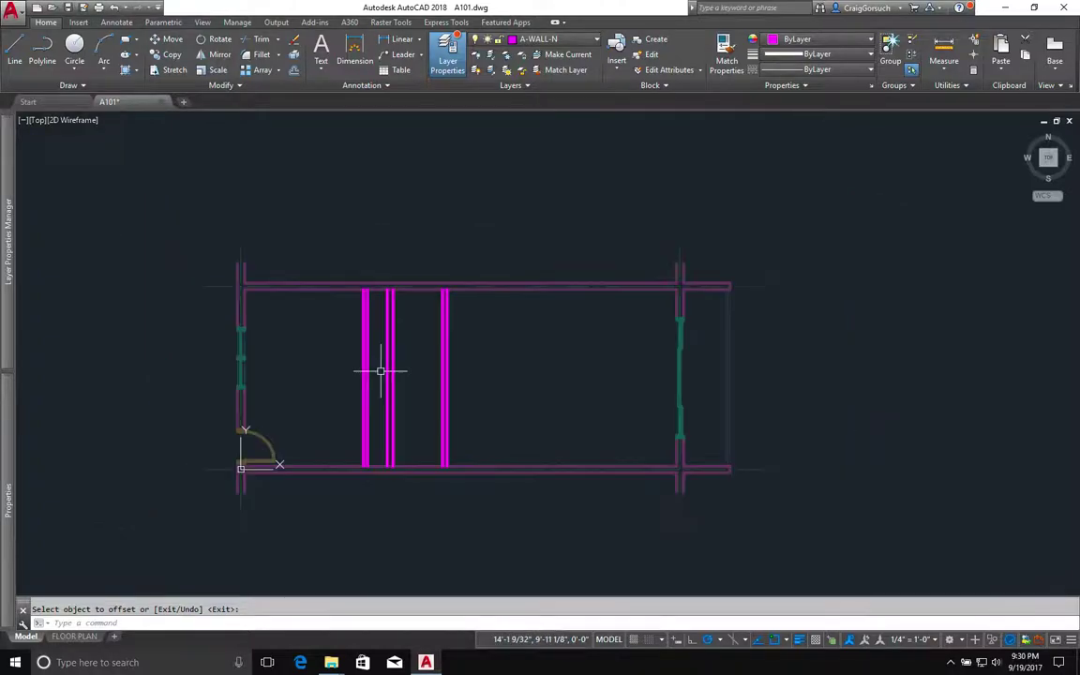
pyautogui.scroll(4, 382, 351)
pyautogui.moveTo(379, 320); pyautogui.dragTo(491, 362, button='middle')
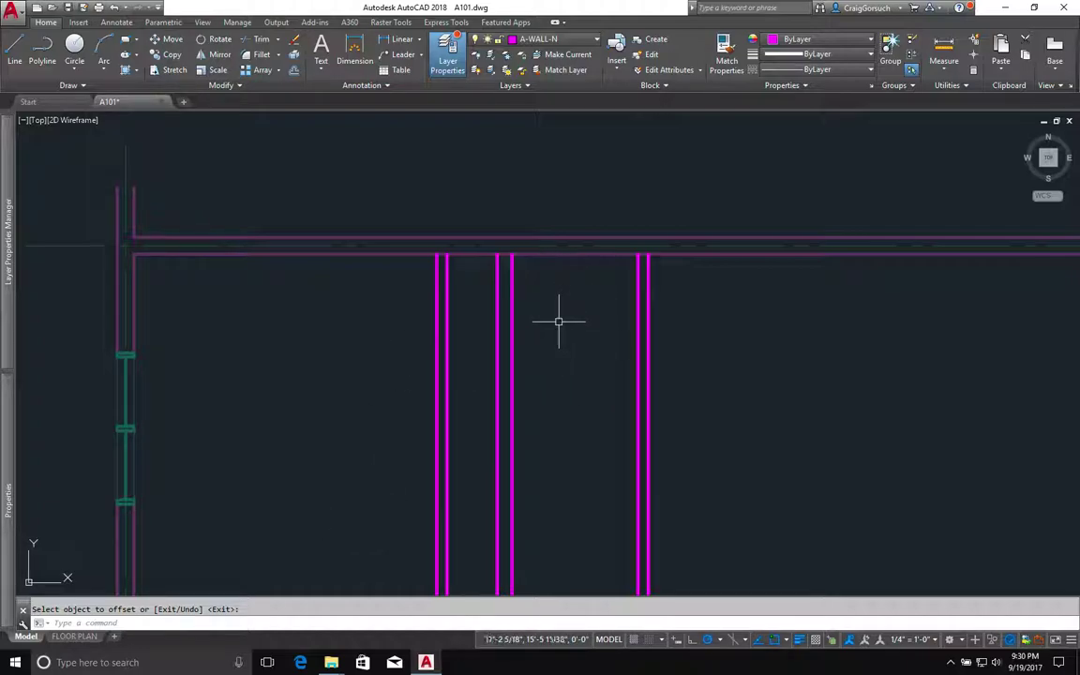
pyautogui.click(553, 39)
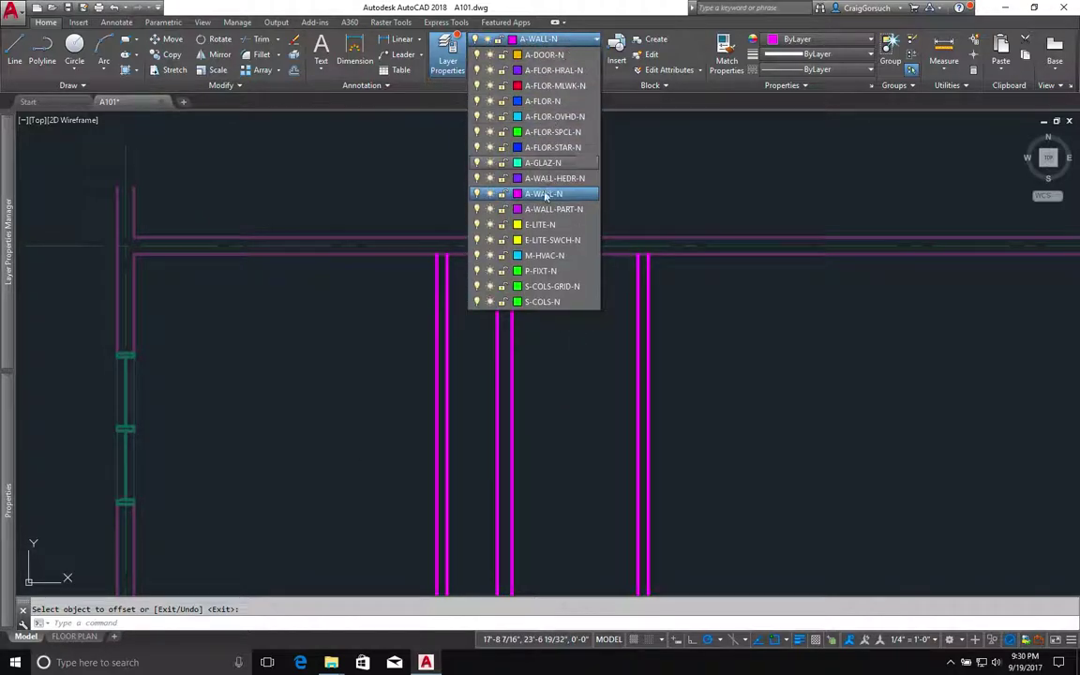
pyautogui.click(553, 272)
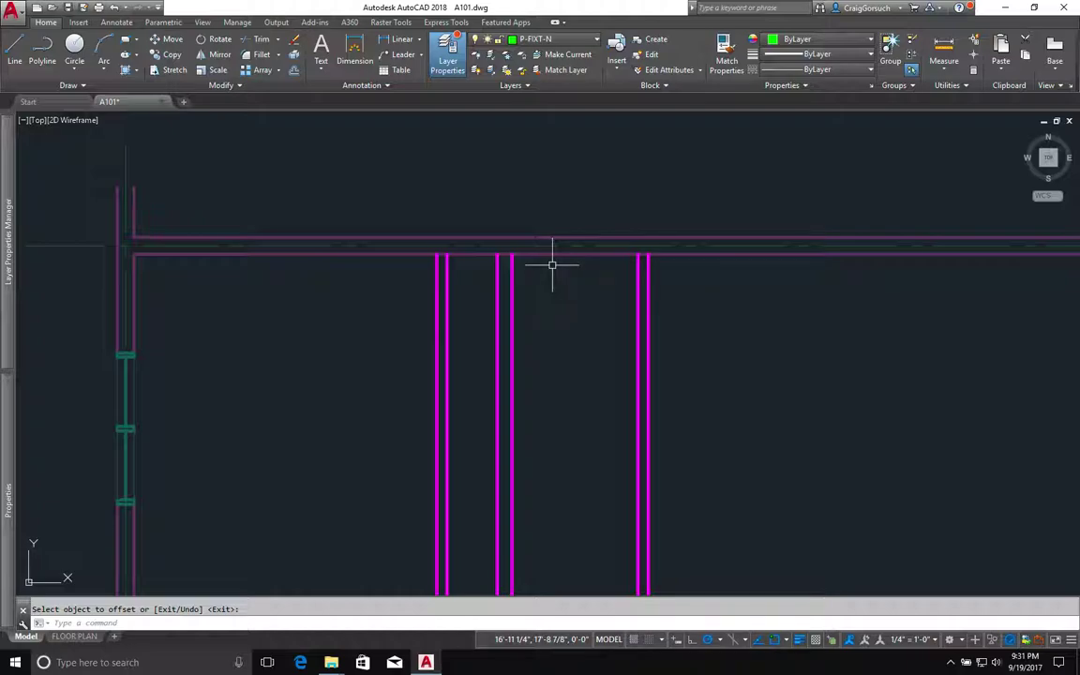
# Step: Insert the Bathtub block from the CVAD Blocks folder where the second partition's right line meets the upper wall, at scale 1 and unrotated
pyautogui.moveTo(332, 664)
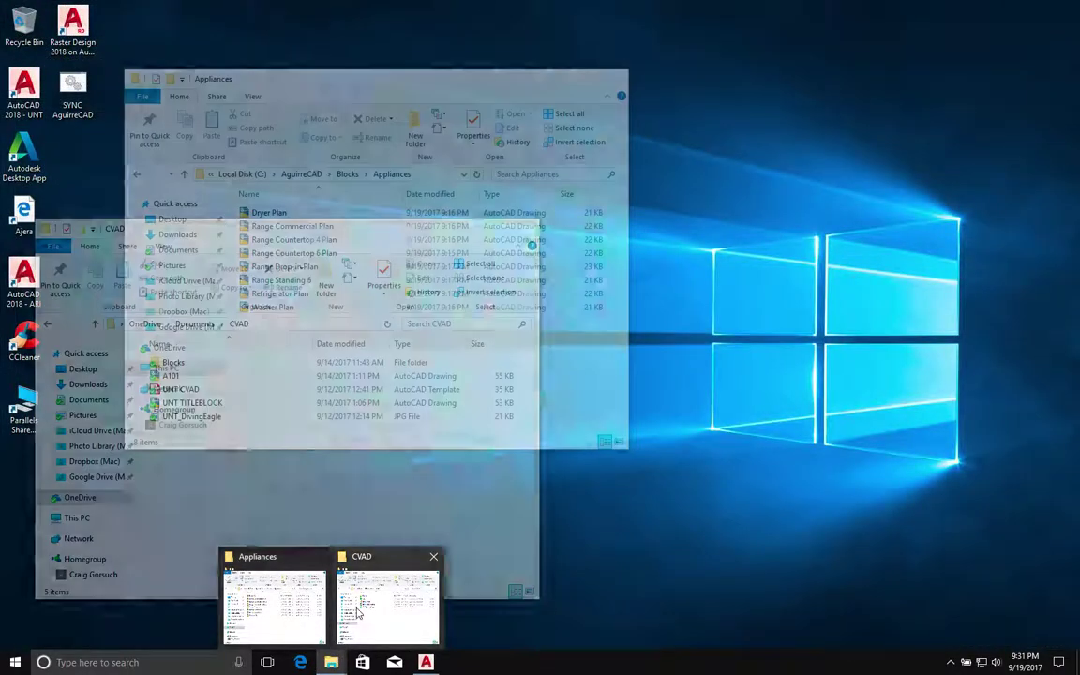
pyautogui.click(356, 611)
pyautogui.doubleClick(178, 363)
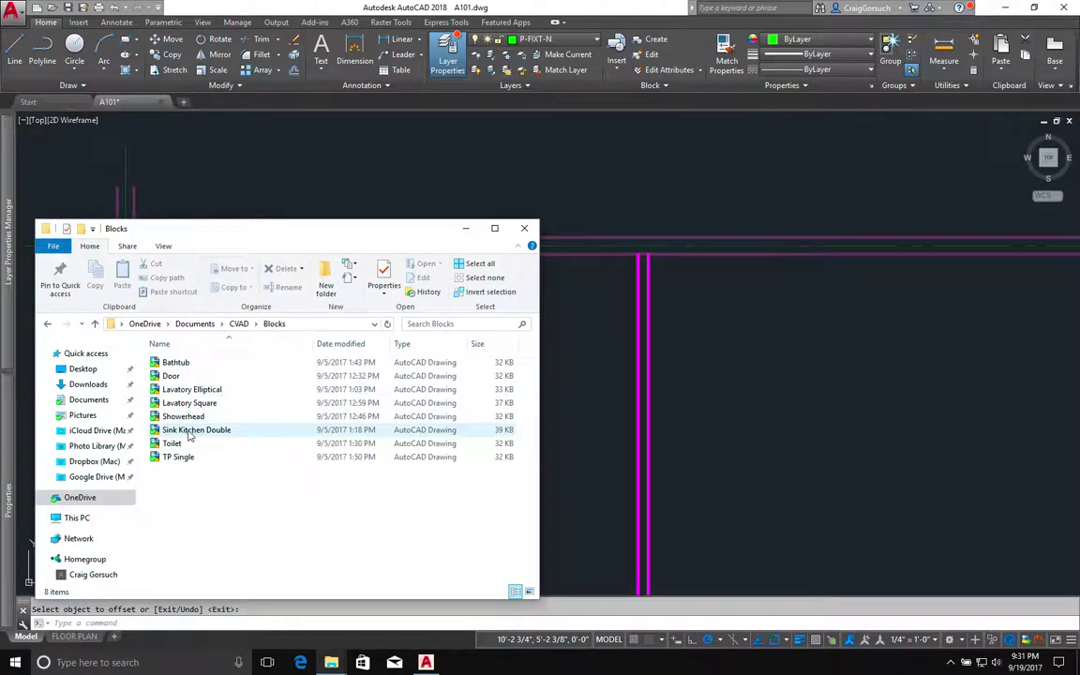
pyautogui.click(174, 364)
pyautogui.moveTo(456, 364); pyautogui.dragTo(567, 373)
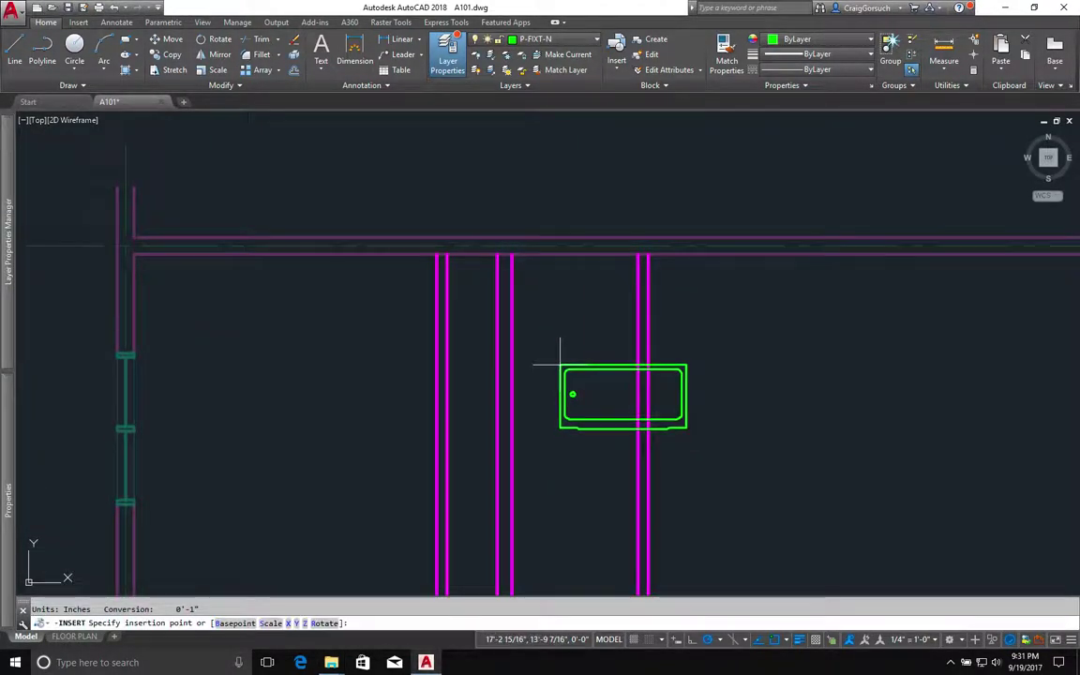
pyautogui.click(512, 253)
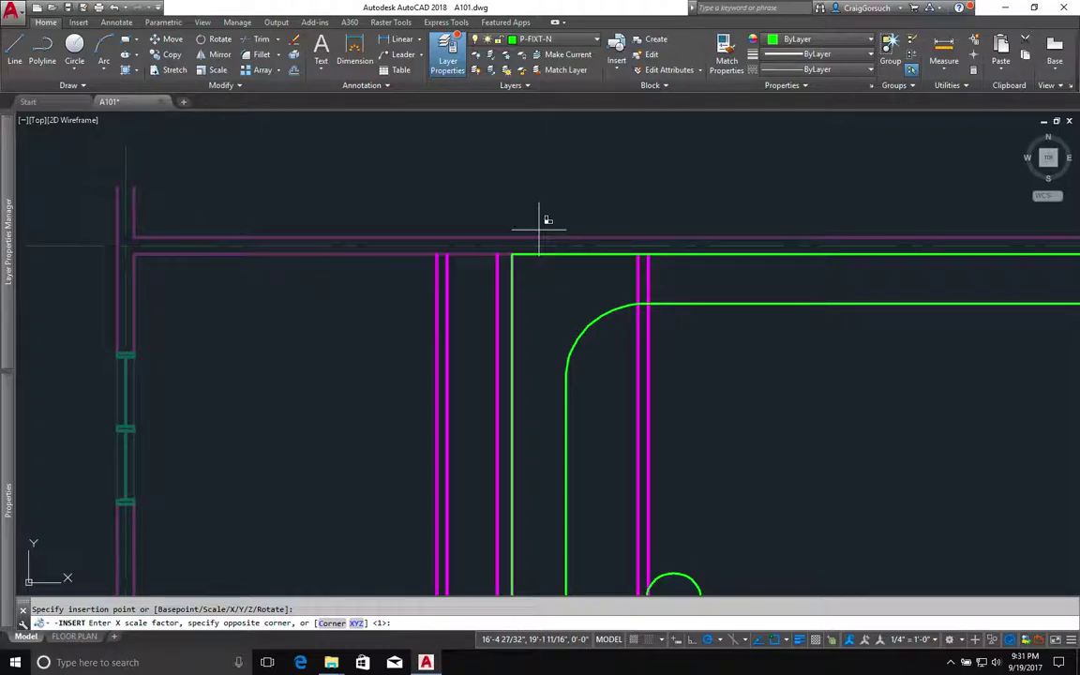
pyautogui.press('Return')
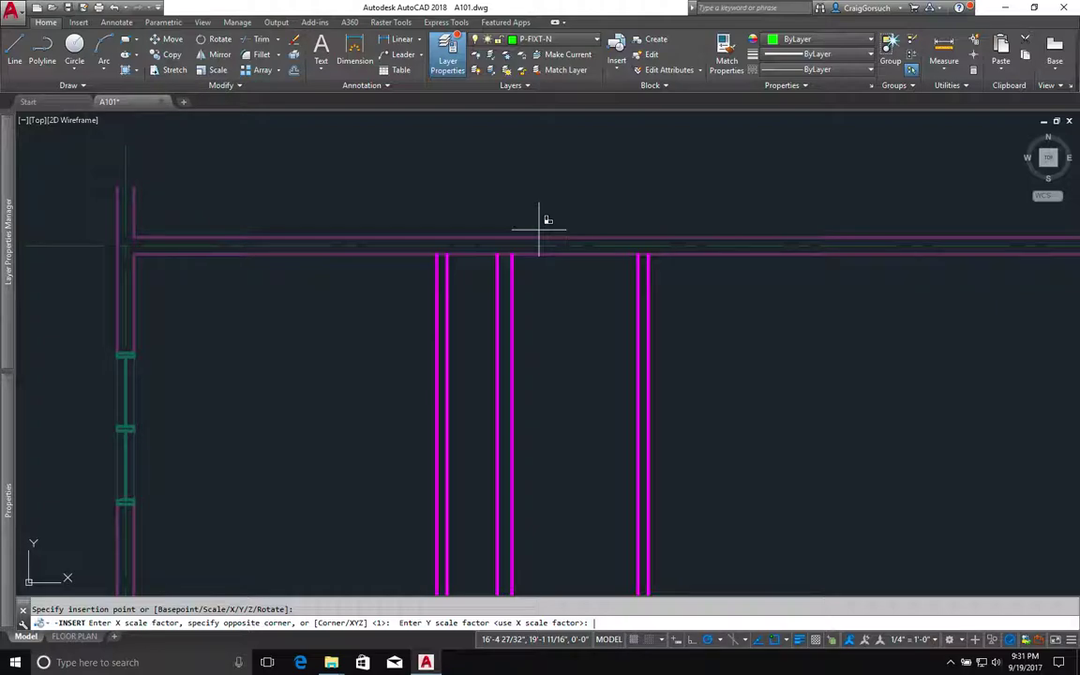
pyautogui.press('Return')
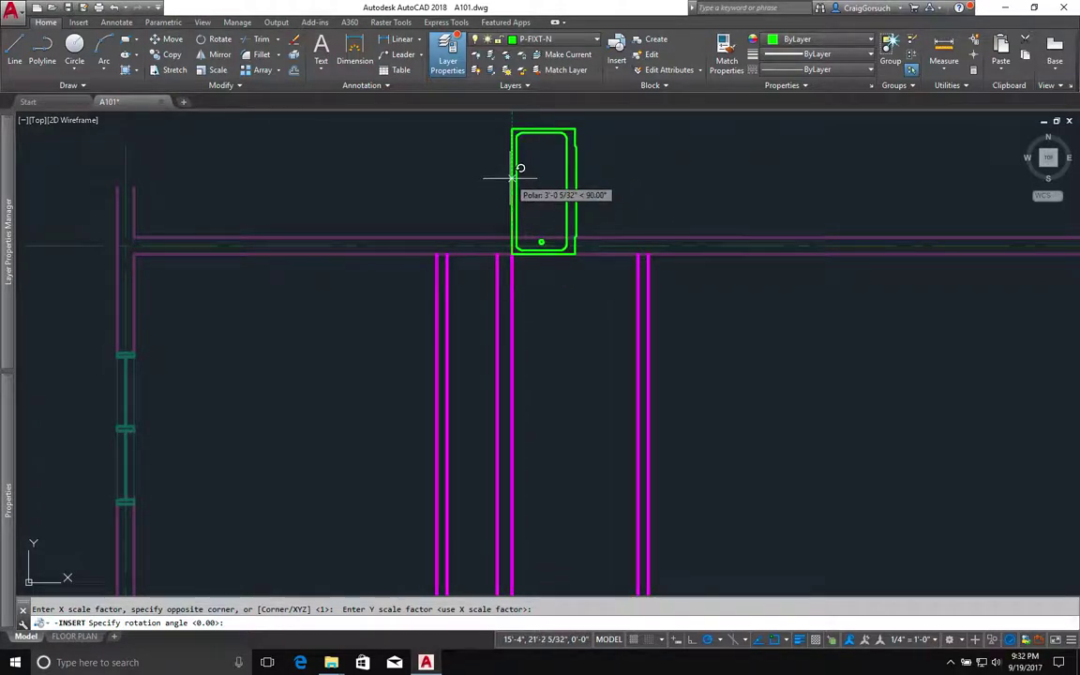
pyautogui.click(638, 242)
# Step: Insert the Showerhead block on the bathtub's left edge, aligned with the drain, at scale 1 and unrotated
pyautogui.scroll(2, 578, 311)
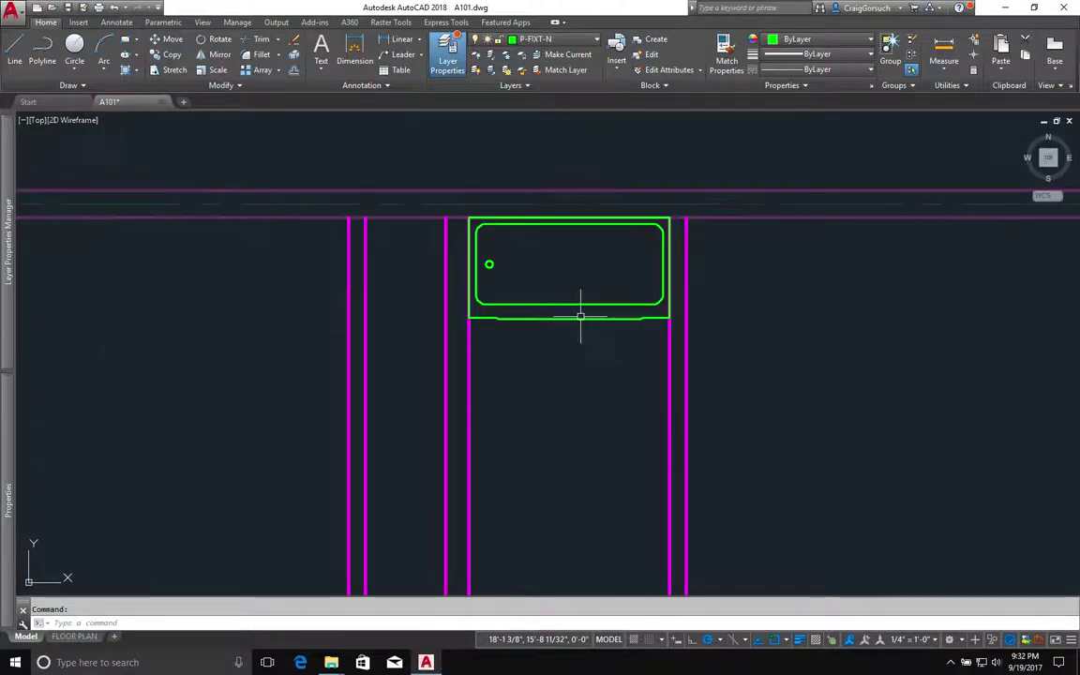
pyautogui.scroll(2, 554, 310)
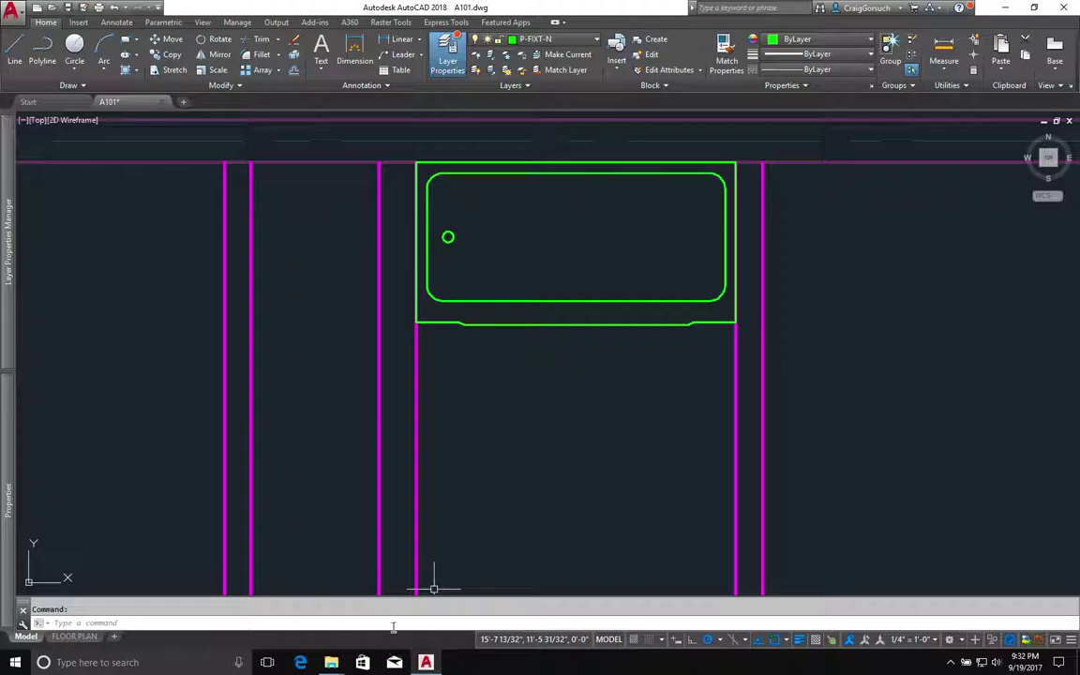
pyautogui.click(333, 663)
pyautogui.click(356, 587)
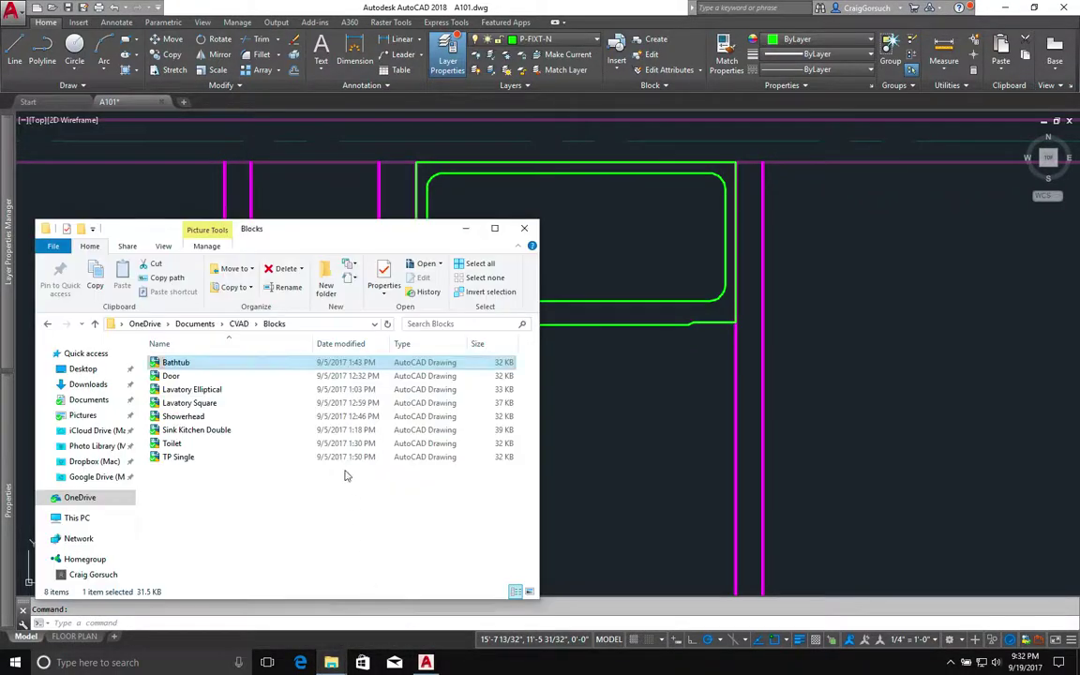
pyautogui.click(178, 416)
pyautogui.moveTo(178, 416); pyautogui.dragTo(583, 381)
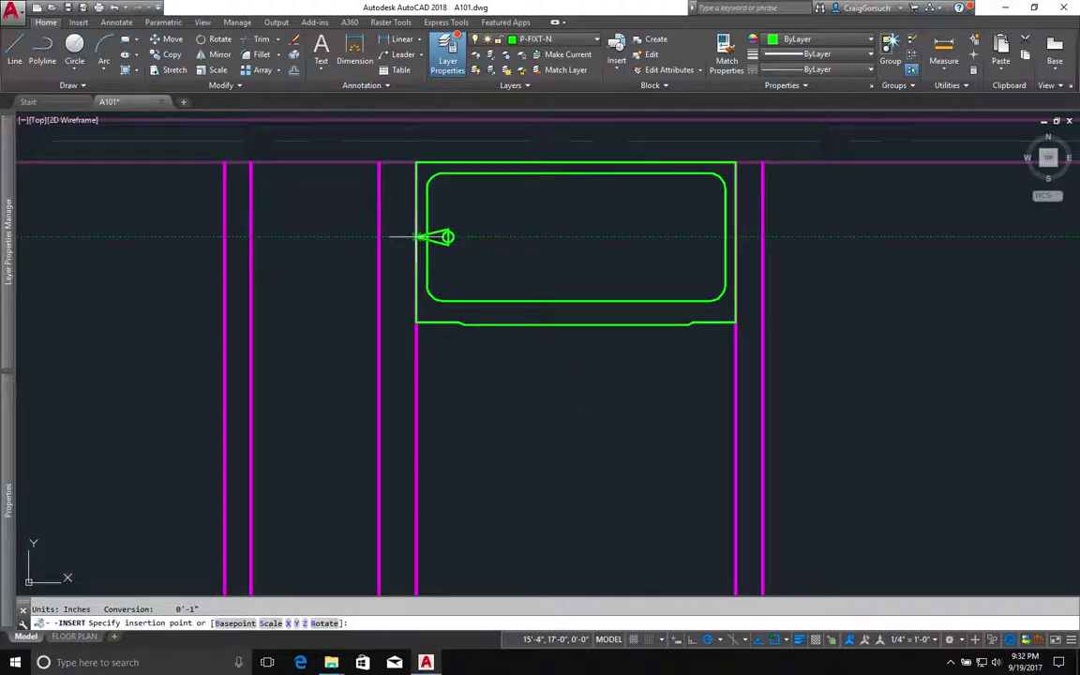
pyautogui.click(417, 236)
pyautogui.press('Return')
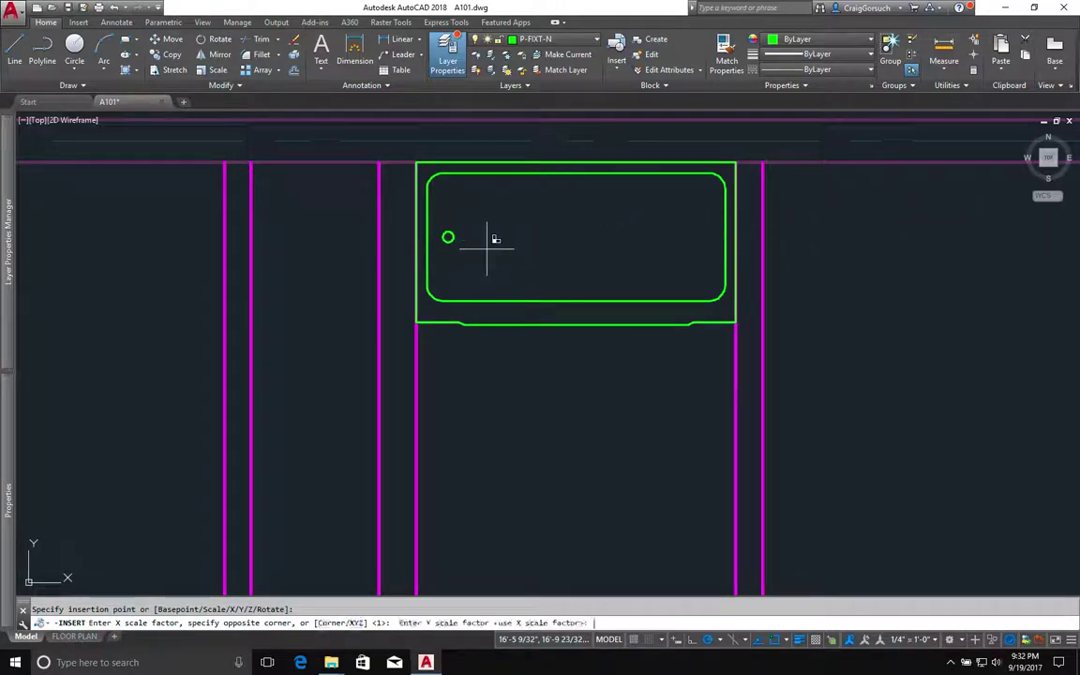
pyautogui.press('Return')
pyautogui.click(508, 233)
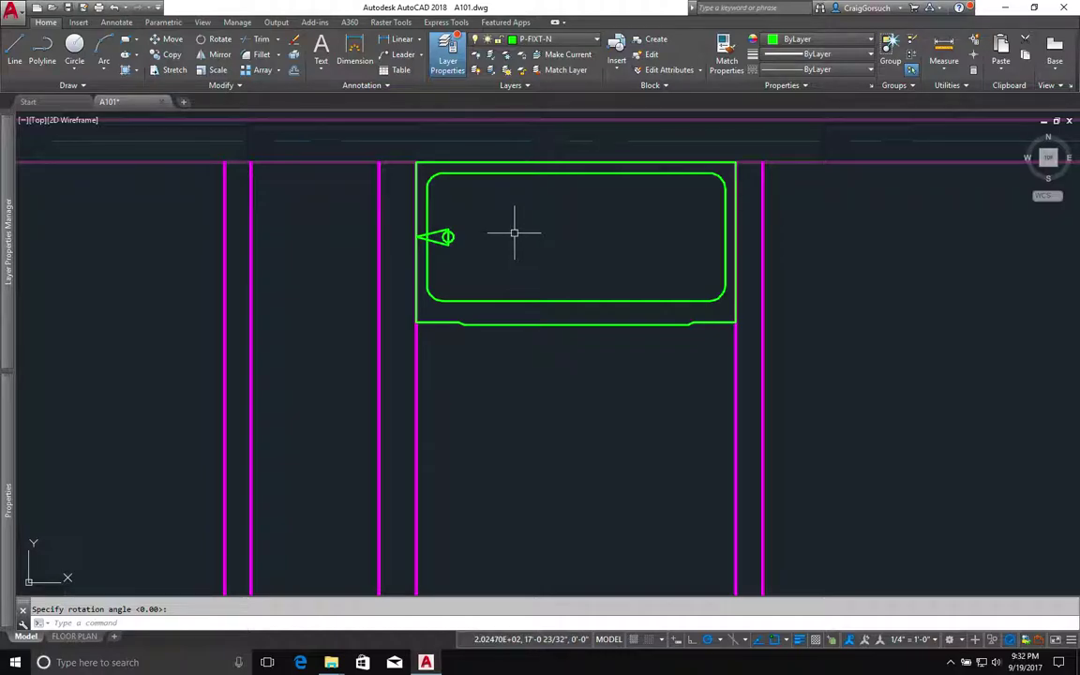
# Step: Insert the Toilet block on the second partition's right line, 18" below the bathtub's lower-left corner, at scale 1 and unrotated
pyautogui.moveTo(494, 441); pyautogui.dragTo(533, 413, button='middle')
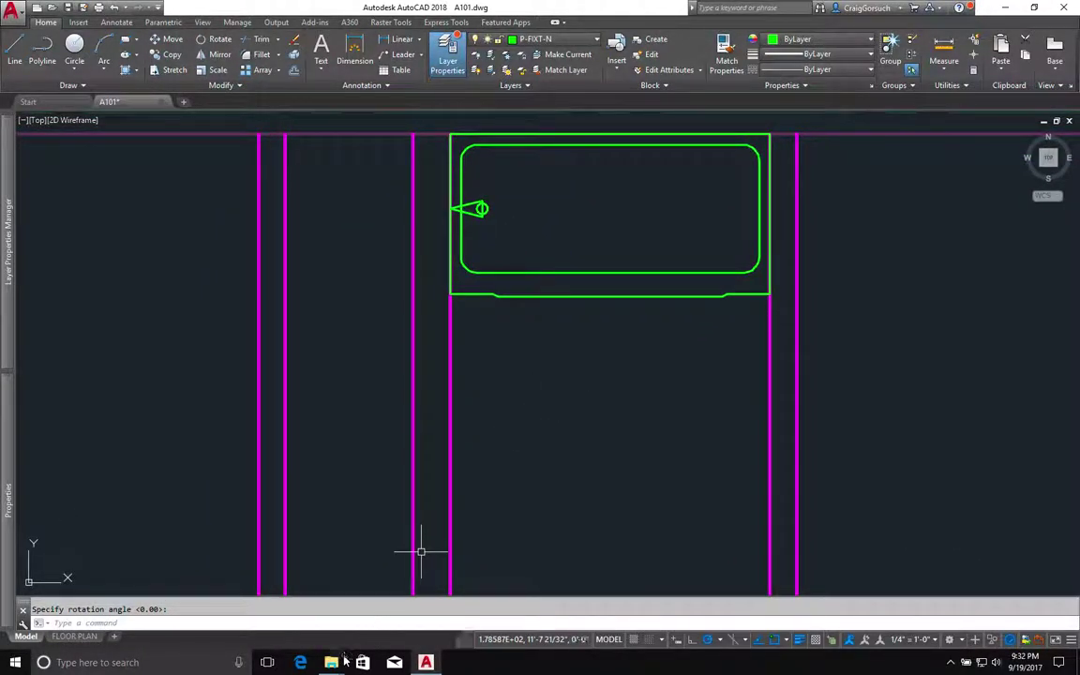
pyautogui.moveTo(331, 662)
pyautogui.click(380, 603)
pyautogui.click(175, 444)
pyautogui.moveTo(178, 448)
pyautogui.mouseDown()
pyautogui.moveTo(330, 448)
pyautogui.moveTo(656, 387)
pyautogui.mouseUp()
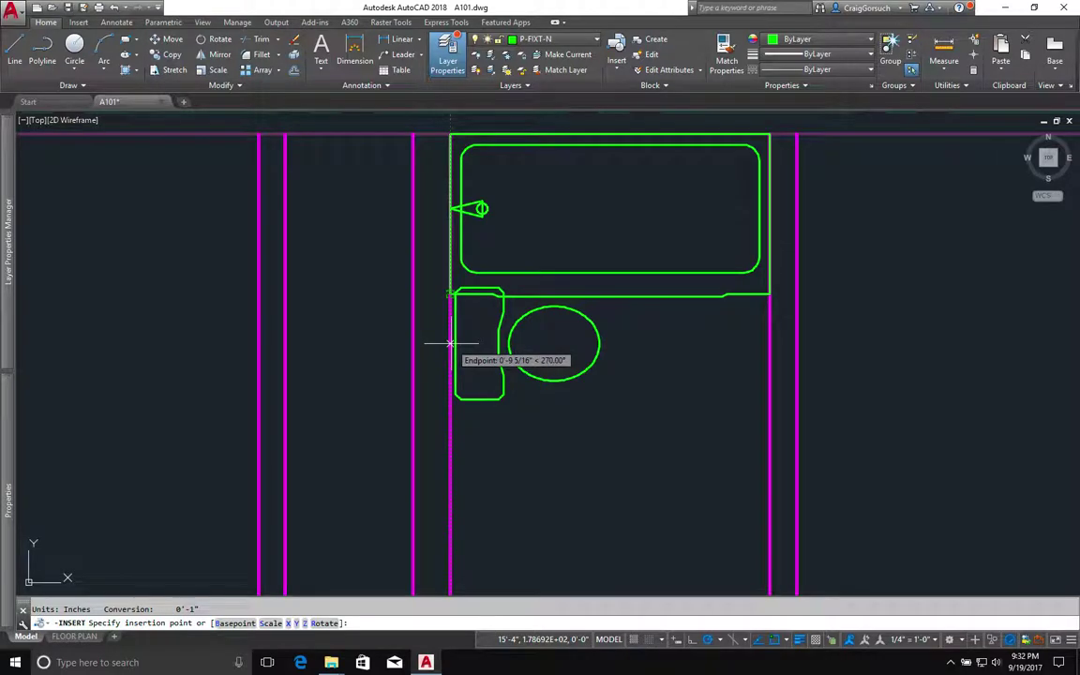
pyautogui.press('Return')
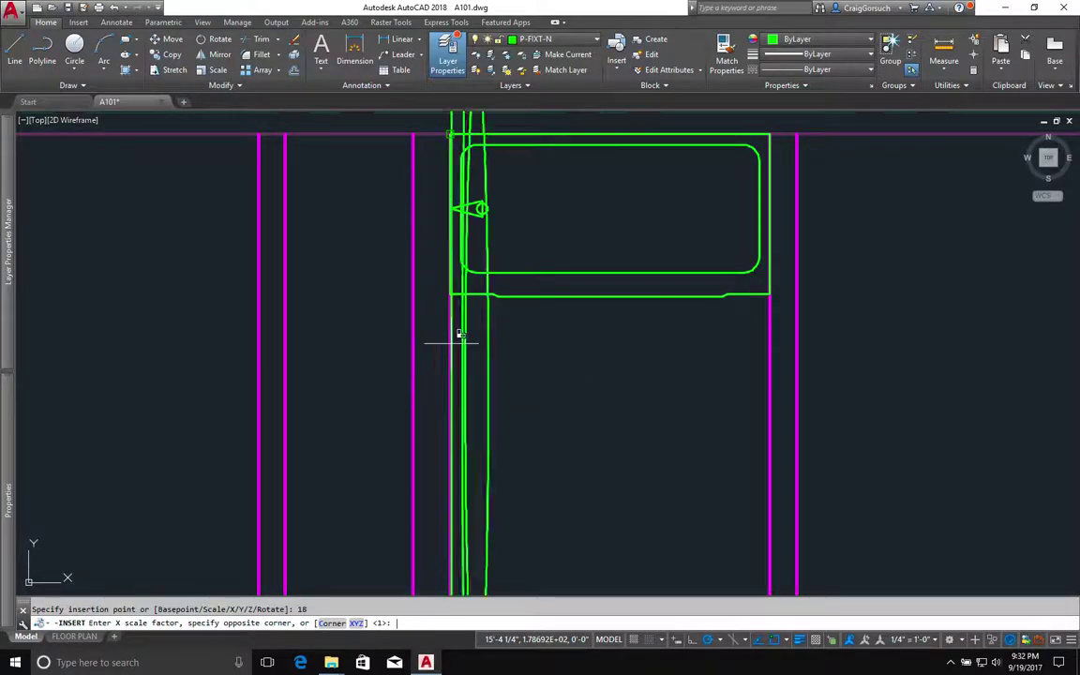
pyautogui.press('Return')
pyautogui.press('Return')
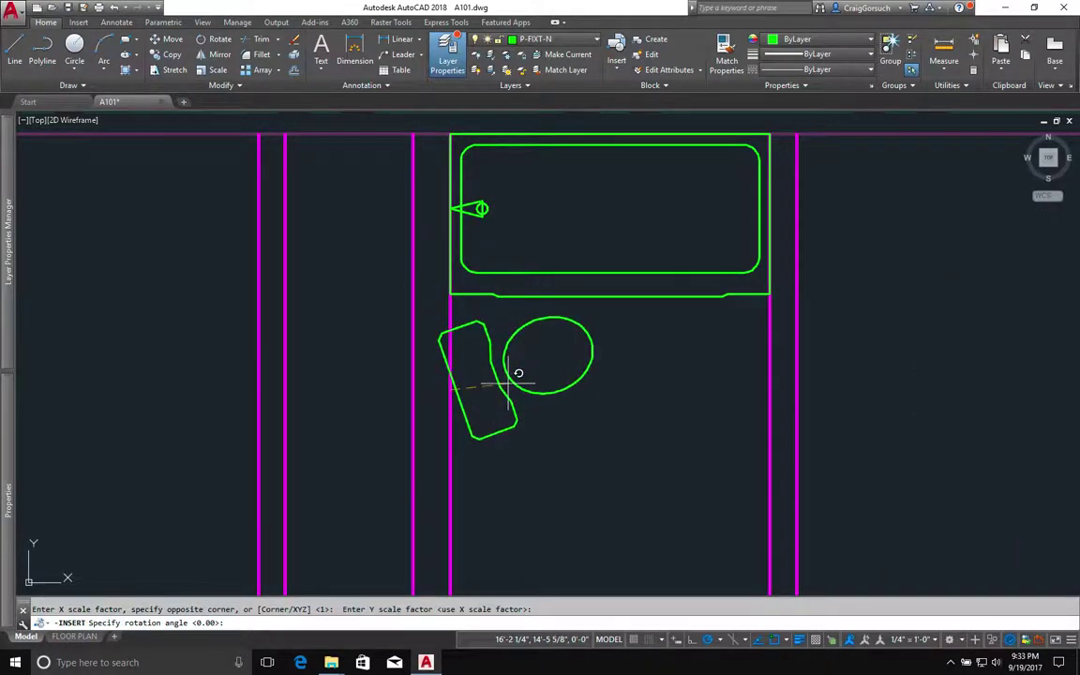
pyautogui.click(520, 389)
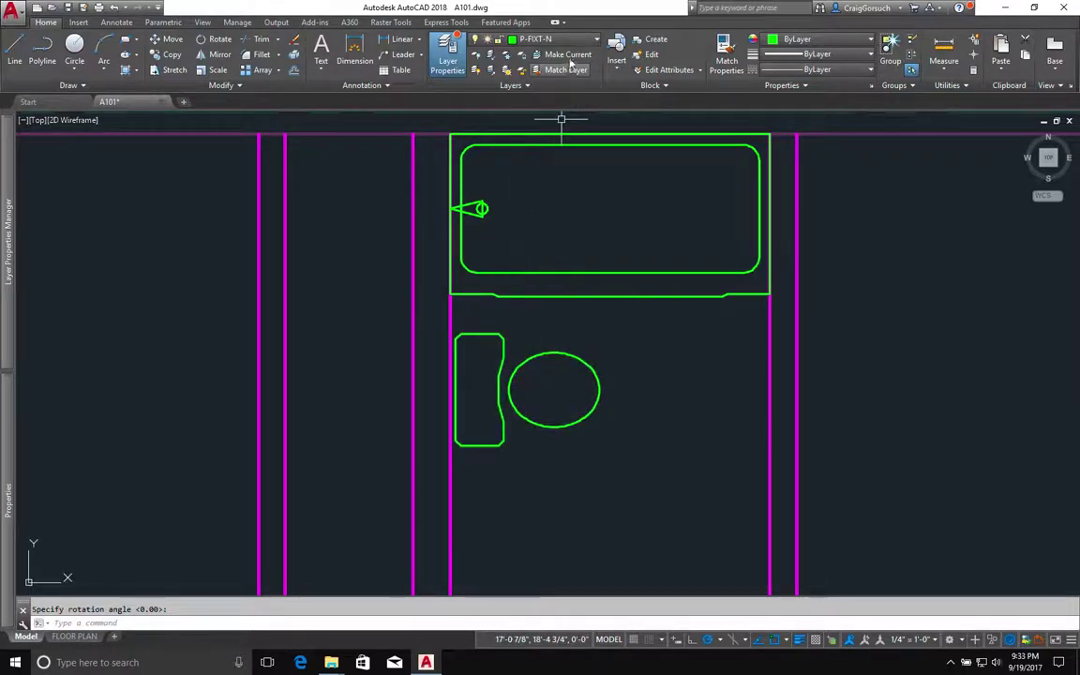
# Step: Make A-FLOR-MLWK-N the current layer for the vanity below the toilet
pyautogui.scroll(2, 542, 415)
pyautogui.moveTo(542, 415); pyautogui.dragTo(559, 308, button='middle')
pyautogui.scroll(-4, 560, 309)
pyautogui.moveTo(552, 392); pyautogui.dragTo(552, 315, button='middle')
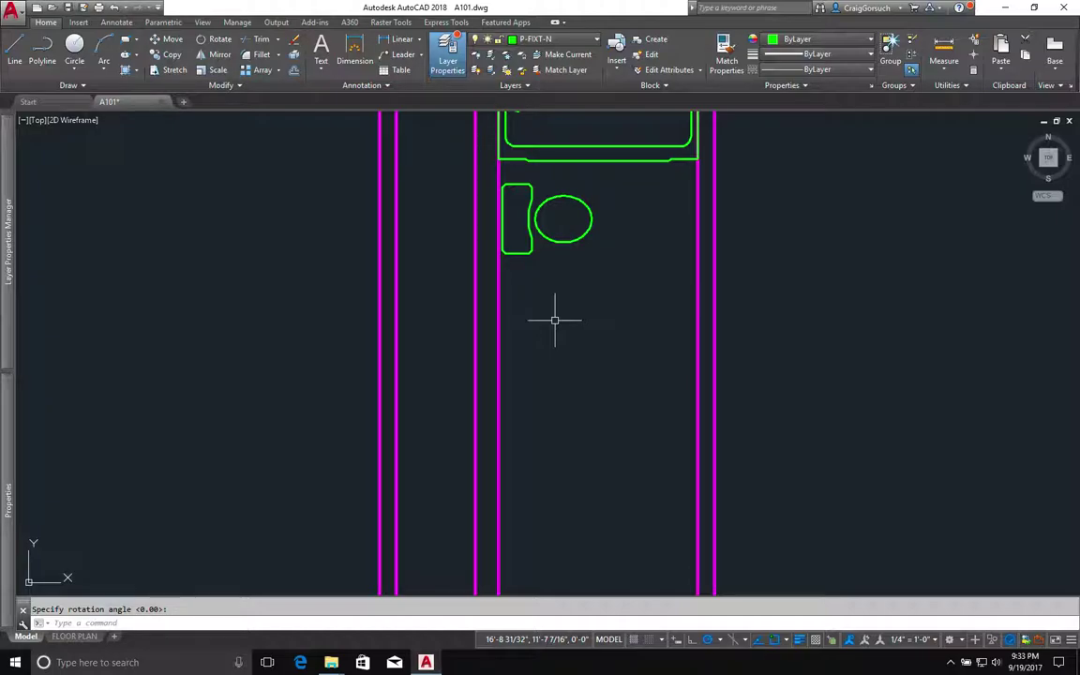
pyautogui.click(570, 42)
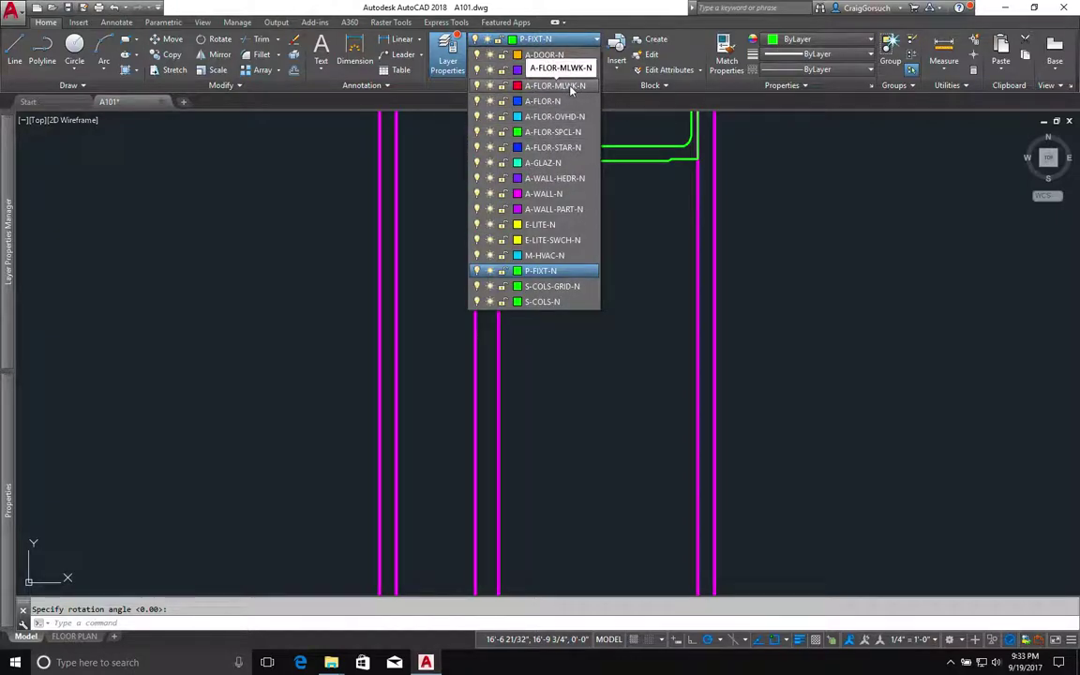
pyautogui.click(570, 86)
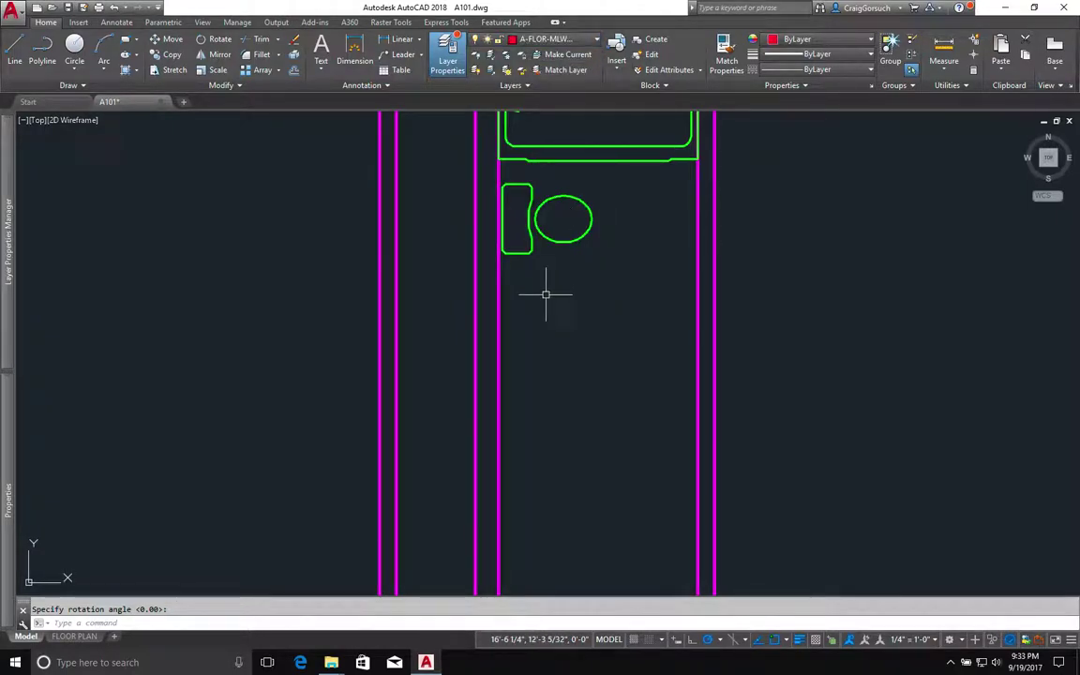
# Step: Draw the vanity outline starting 36" below the bathtub's lower-left corner, running 24" right and 36" down
pyautogui.write('l')
pyautogui.press('Return')
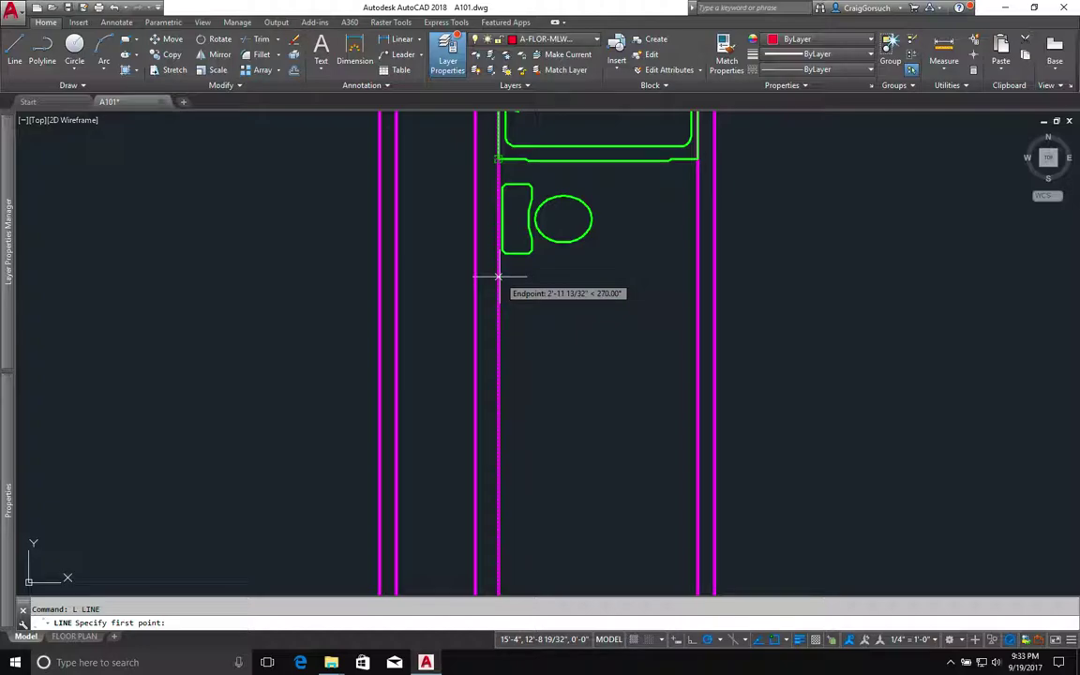
pyautogui.write('36')
pyautogui.press('Return')
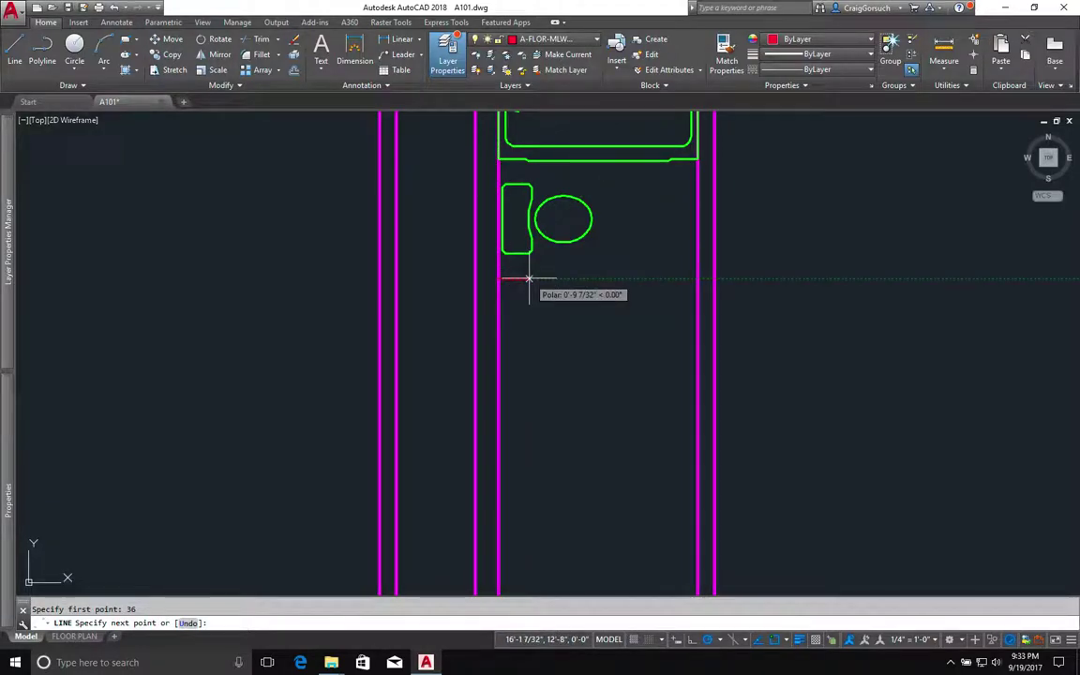
pyautogui.write('24')
pyautogui.press('Return')
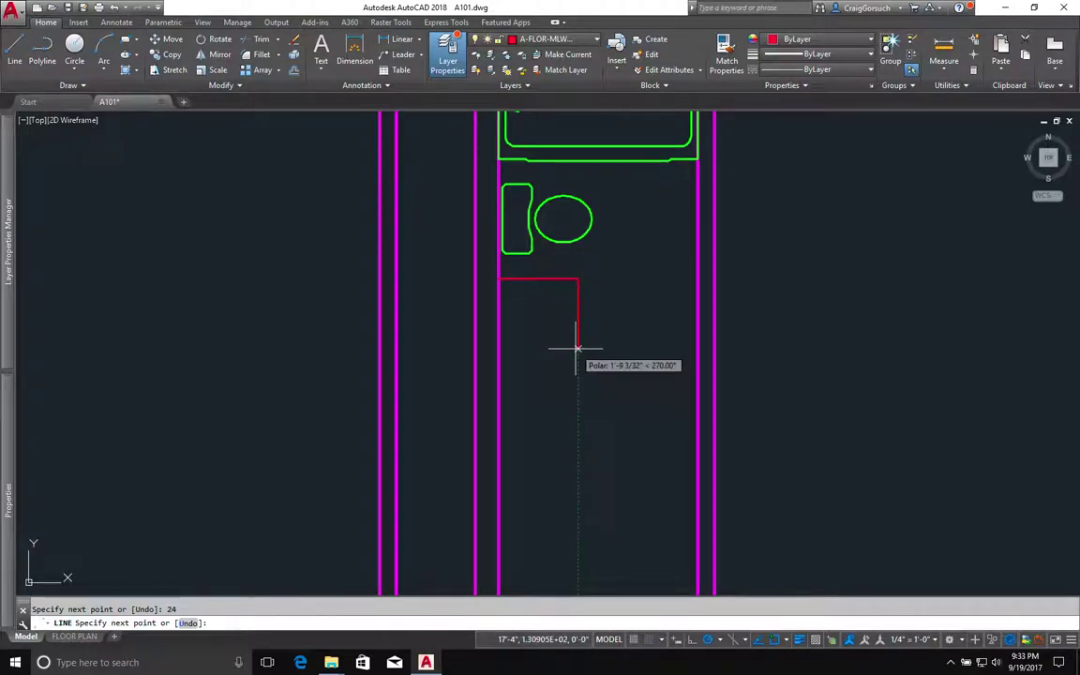
pyautogui.write('36')
pyautogui.press('Return')
pyautogui.press('Return')
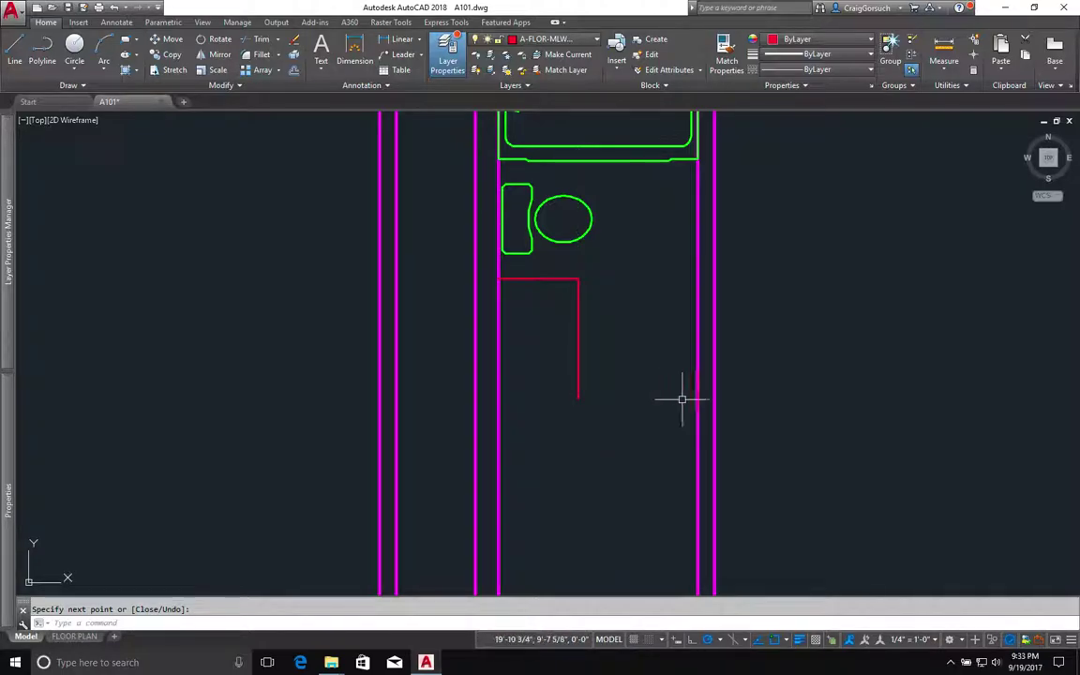
# Step: On layer A-WALL-N, draw a horizontal line across all three partitions, level with the vanity's lower end
pyautogui.click(575, 39)
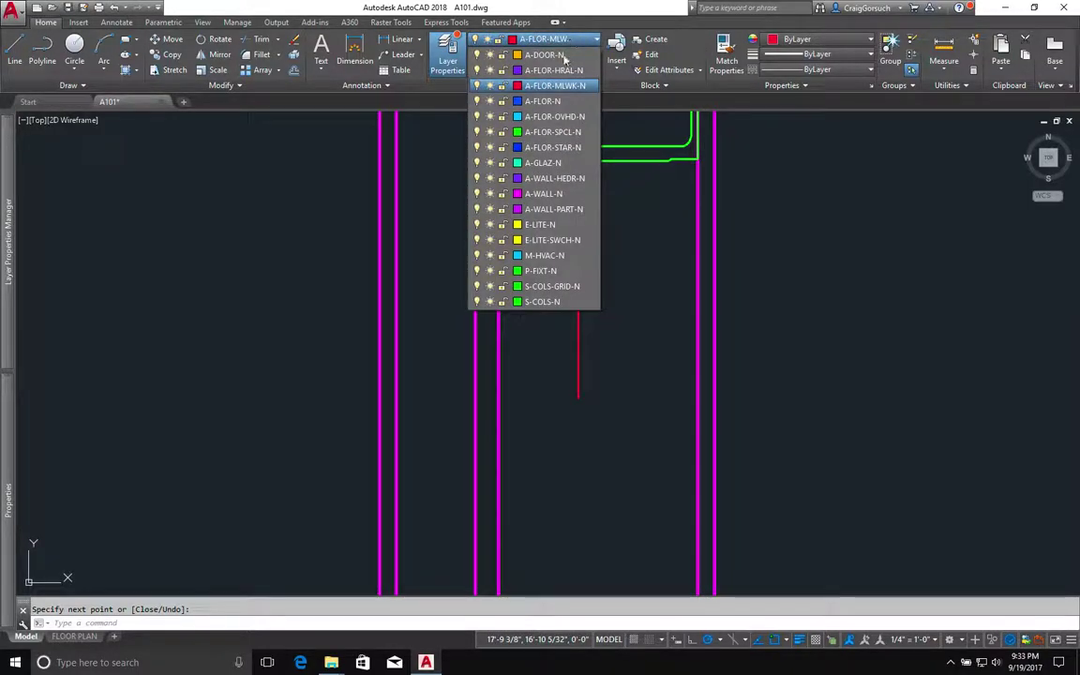
pyautogui.click(551, 193)
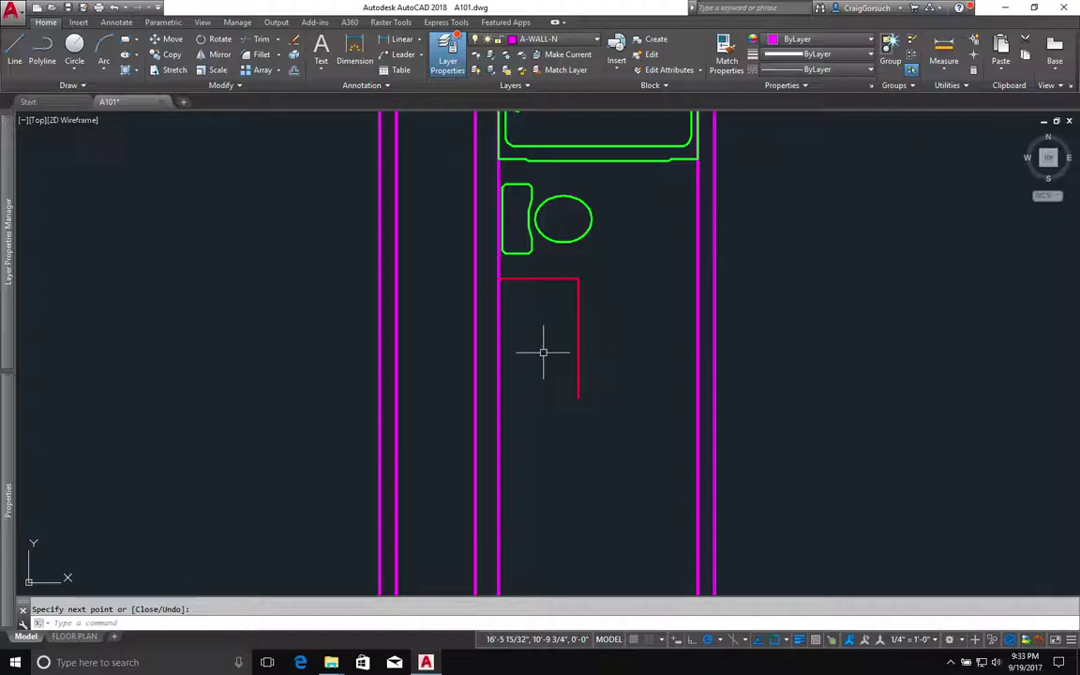
pyautogui.write('l')
pyautogui.press('Return')
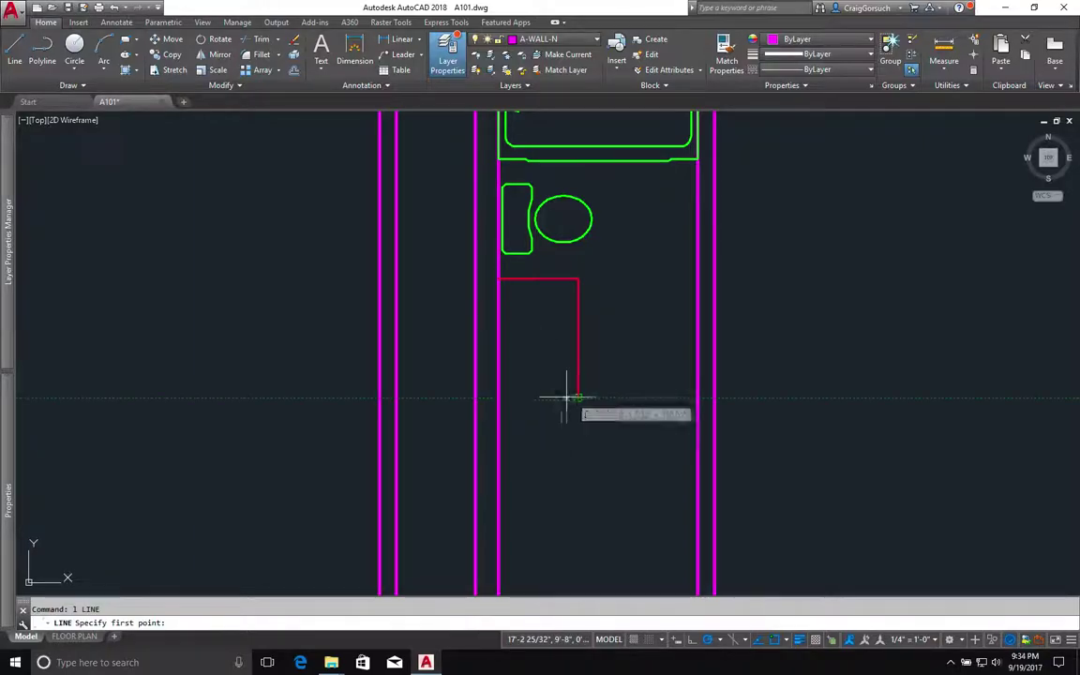
pyautogui.click(363, 399)
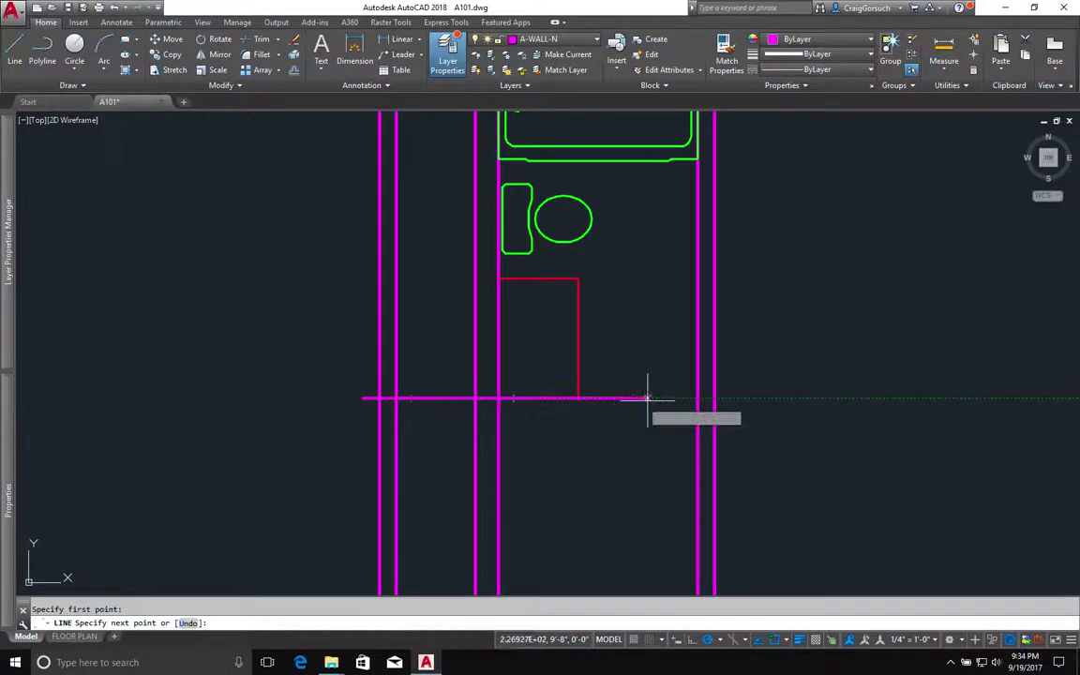
pyautogui.click(735, 398)
pyautogui.press('Return')
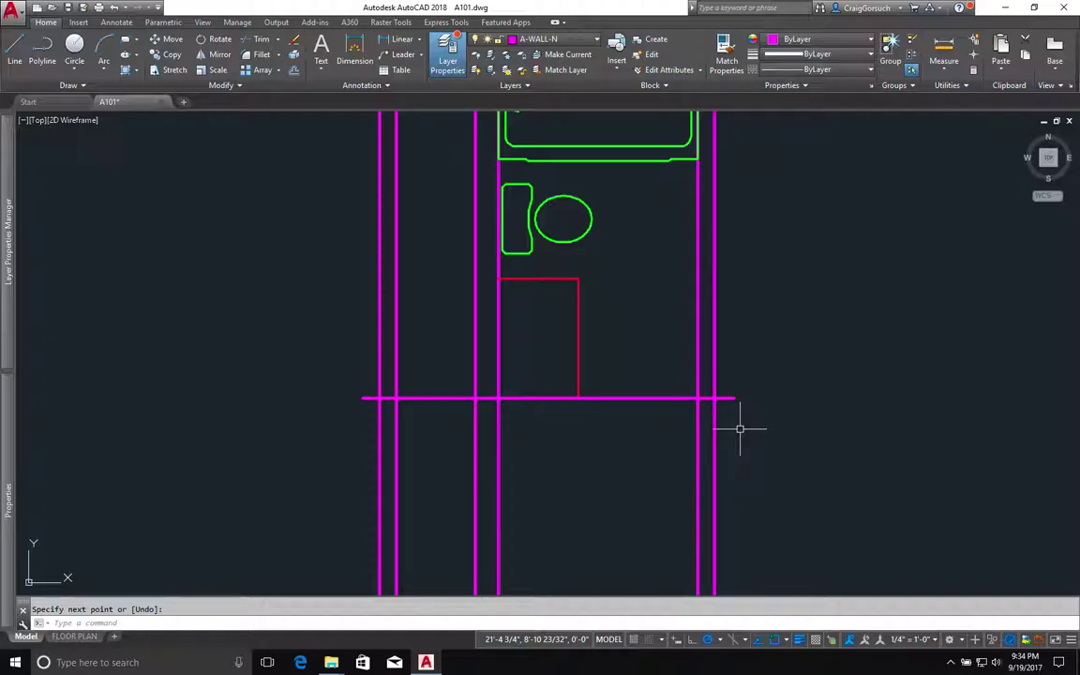
# Step: Offset the horizontal wall line 5" downward to form the bathroom's lower wall
pyautogui.press('Escape')
pyautogui.write('o')
pyautogui.press('Return')
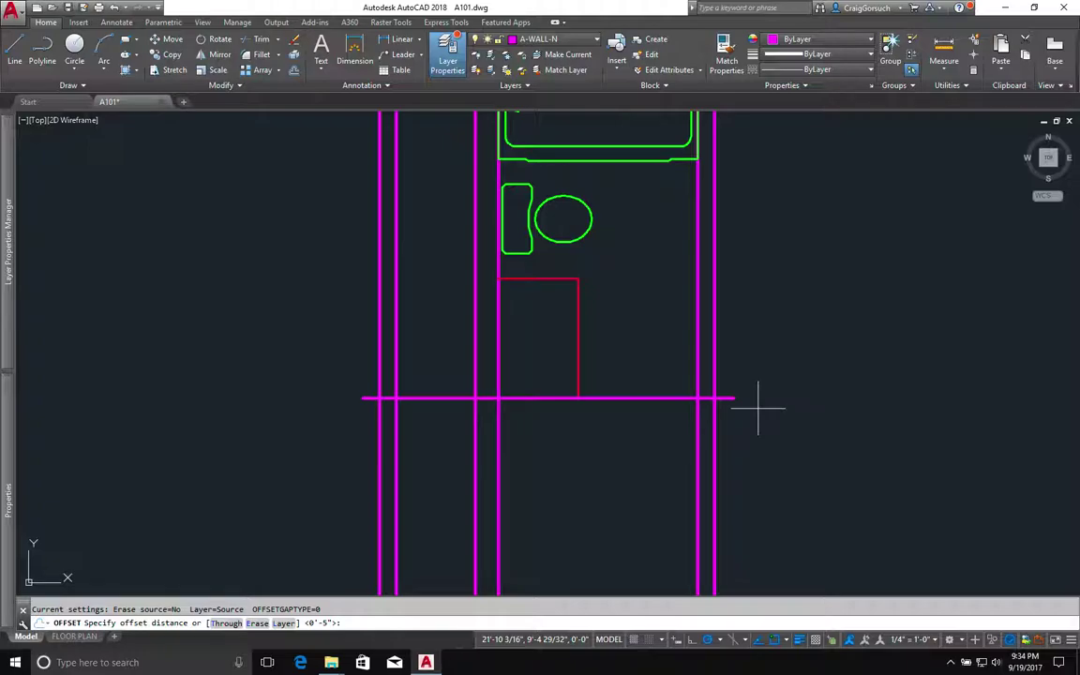
pyautogui.press('Return')
pyautogui.click(667, 399)
pyautogui.click(663, 437)
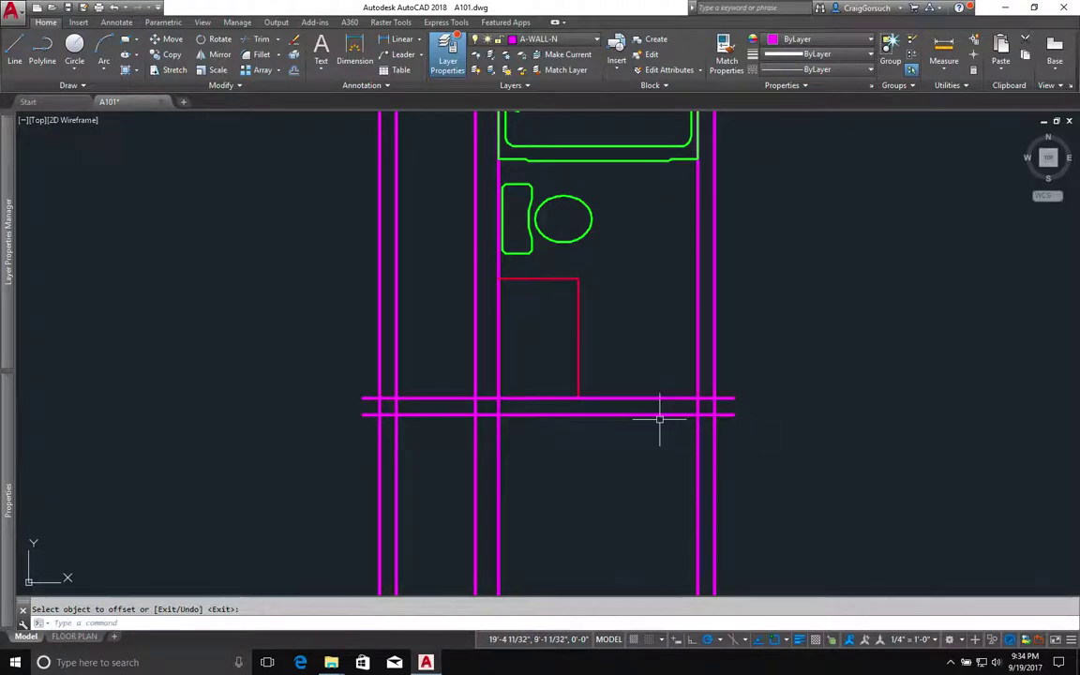
# Step: Trim the vertical lines of all three partitions where they extend below the bathroom's lower wall
pyautogui.write('tr')
pyautogui.press('Return')
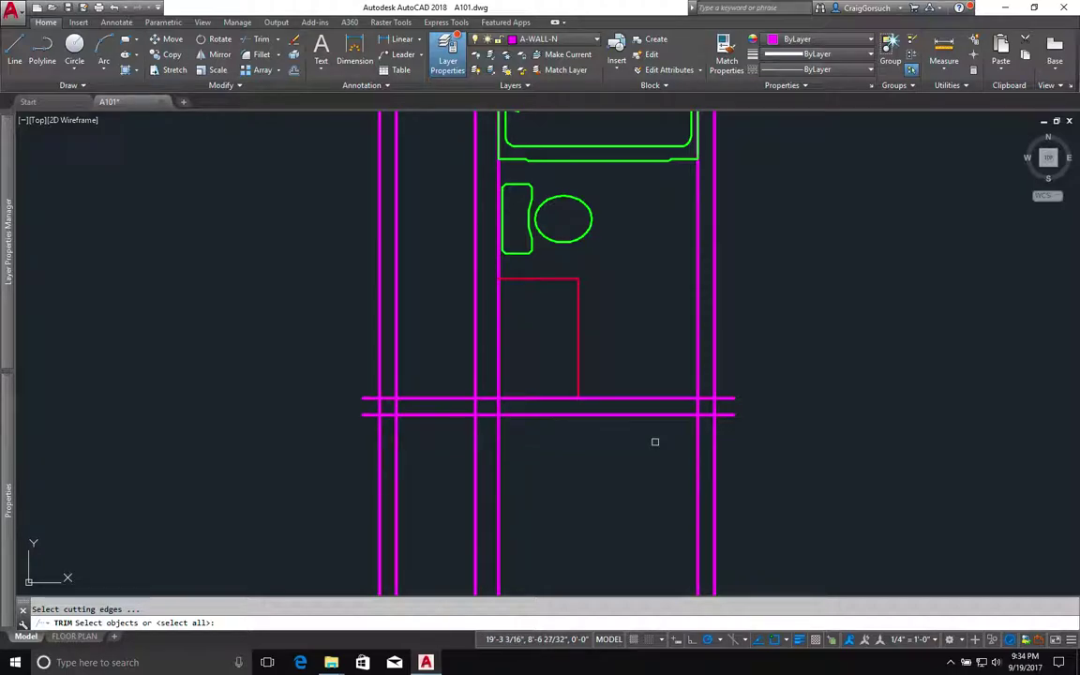
pyautogui.press('Return')
pyautogui.click(742, 437)
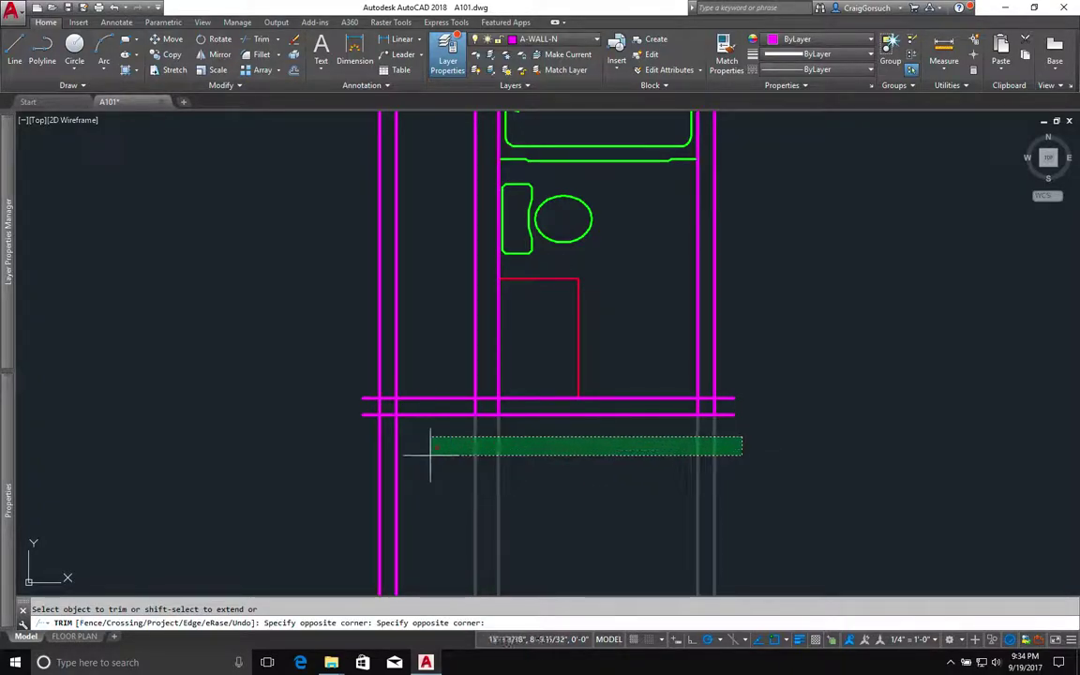
pyautogui.click(327, 459)
pyautogui.press('Return')
pyautogui.scroll(-4, 549, 427)
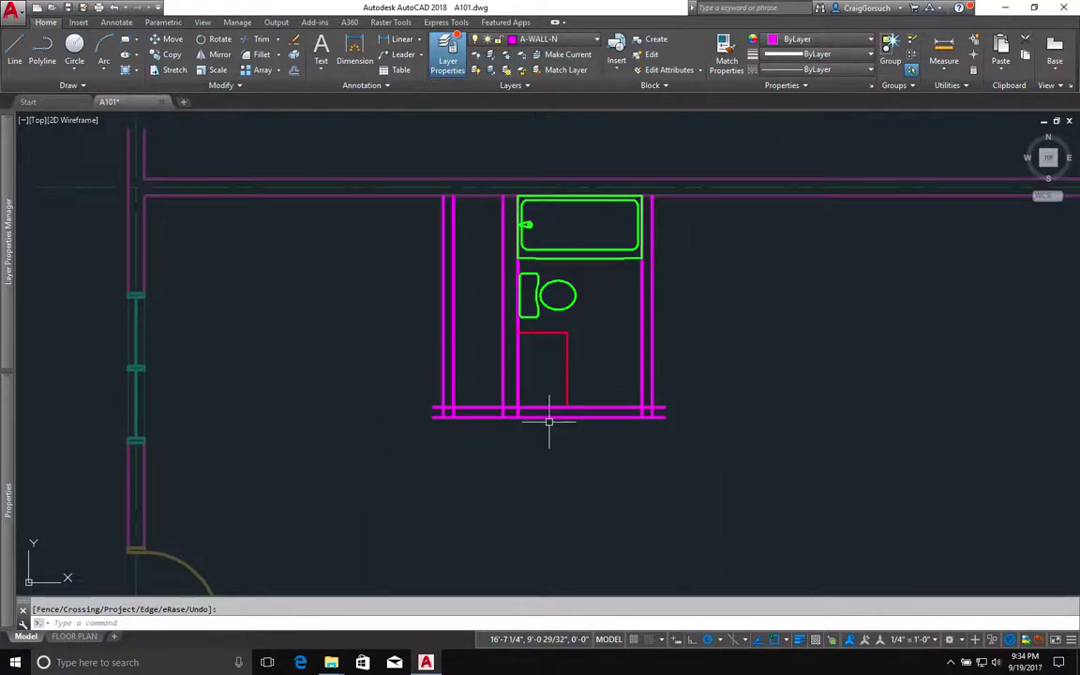
pyautogui.moveTo(550, 437); pyautogui.dragTo(595, 405, button='middle')
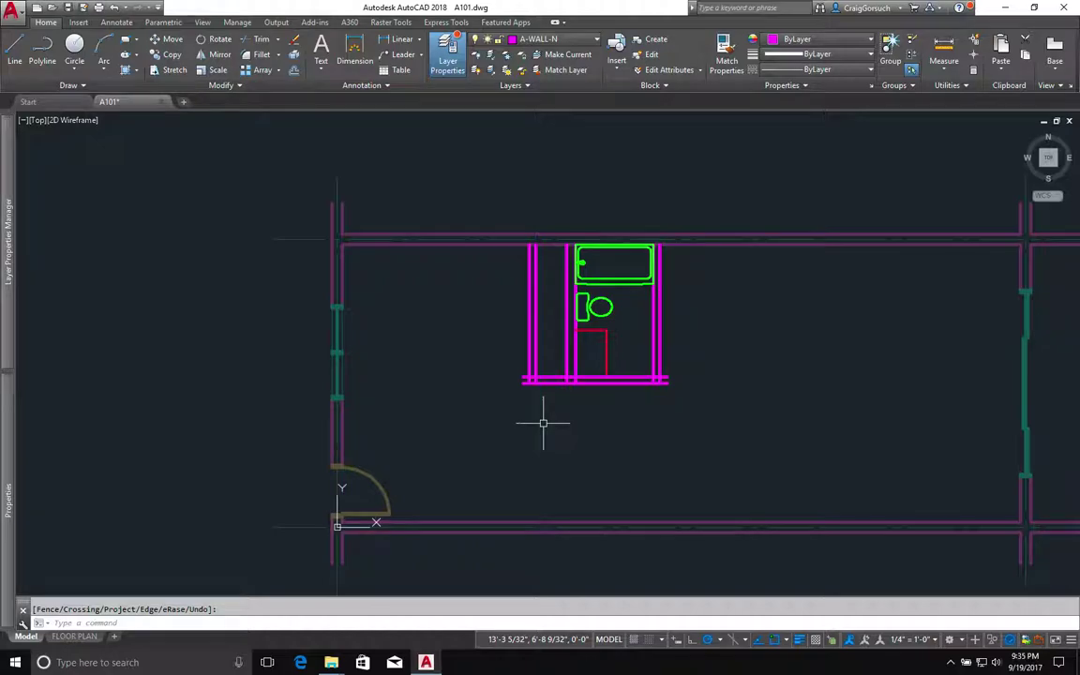
pyautogui.moveTo(535, 440); pyautogui.dragTo(482, 405, button='middle')
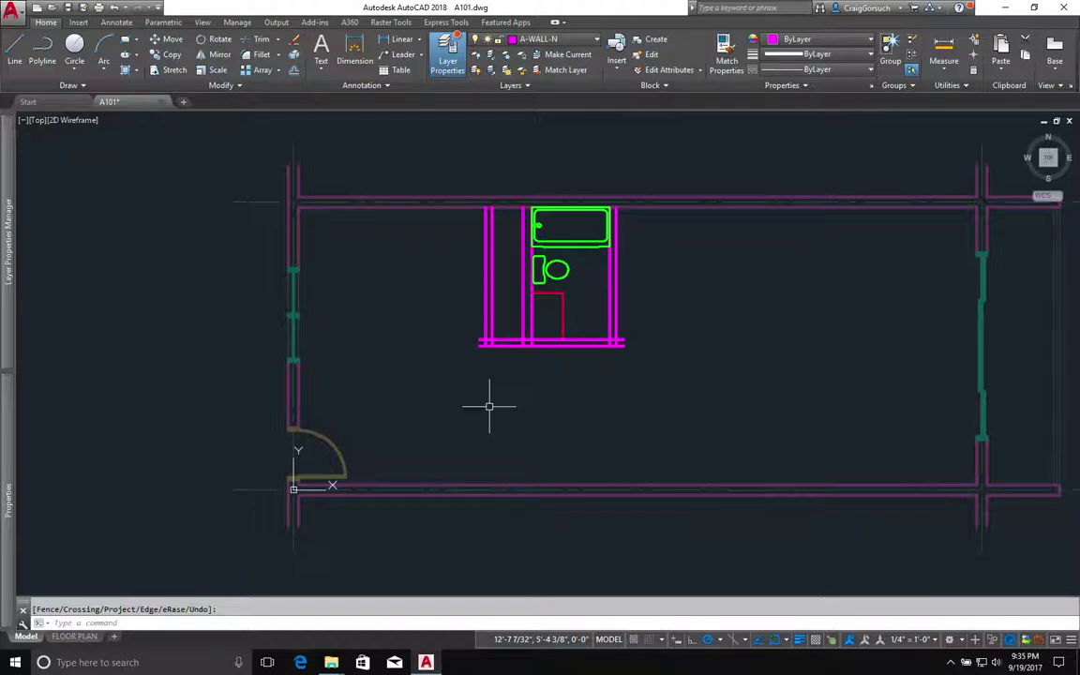
pyautogui.scroll(2, 458, 432)
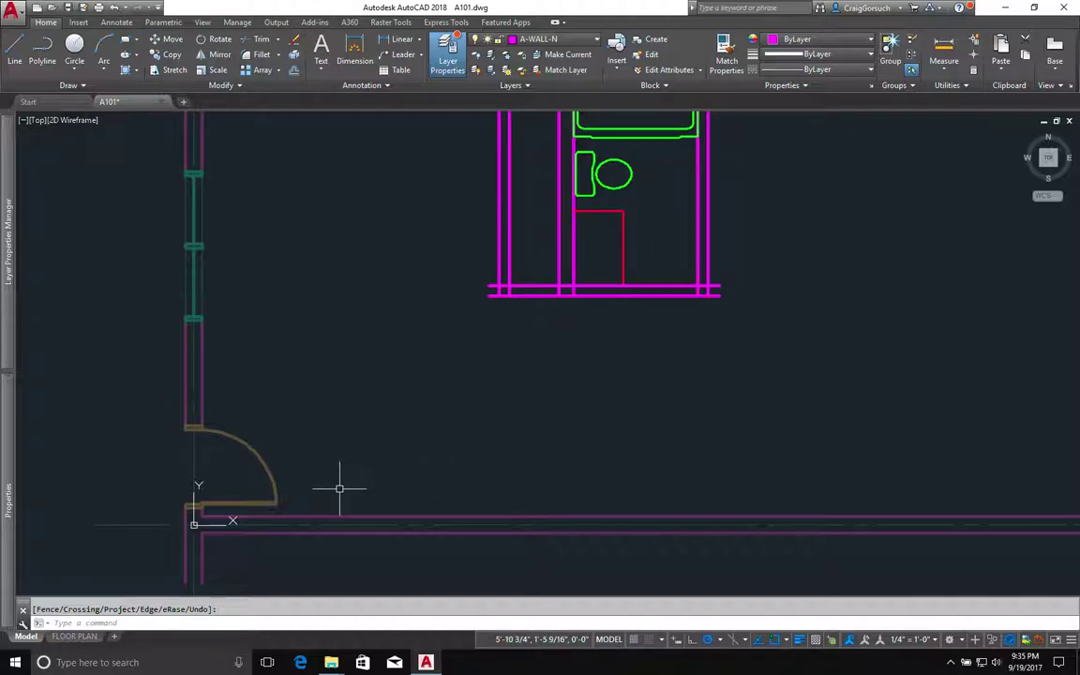
pyautogui.write('o')
pyautogui.press('Return')
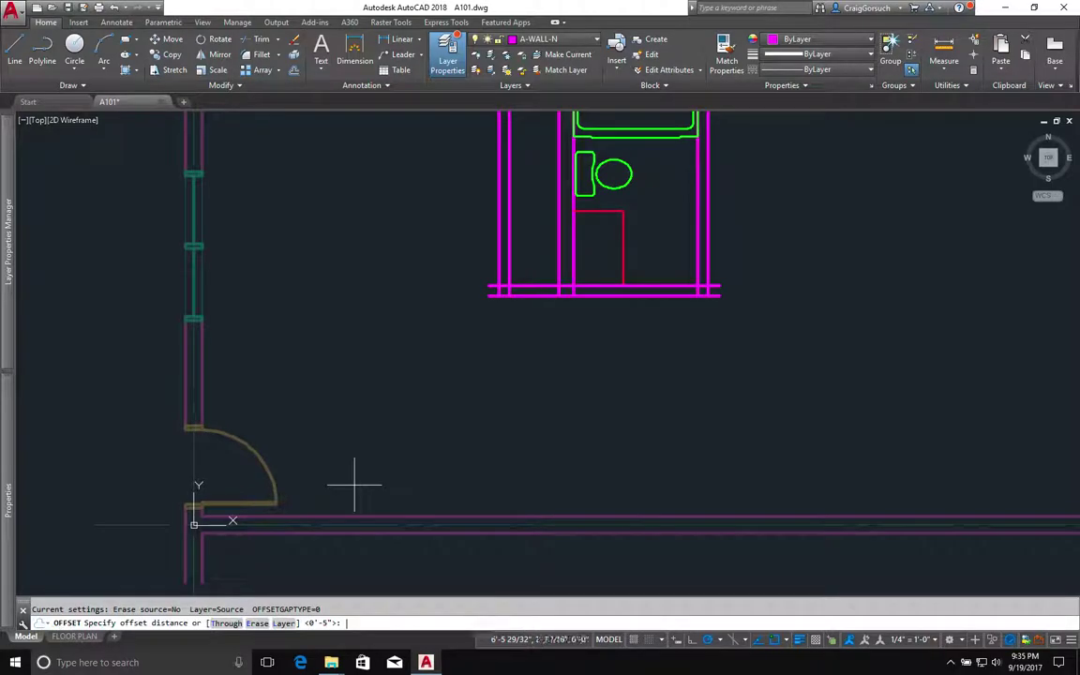
pyautogui.write("5'")
pyautogui.press('Return')
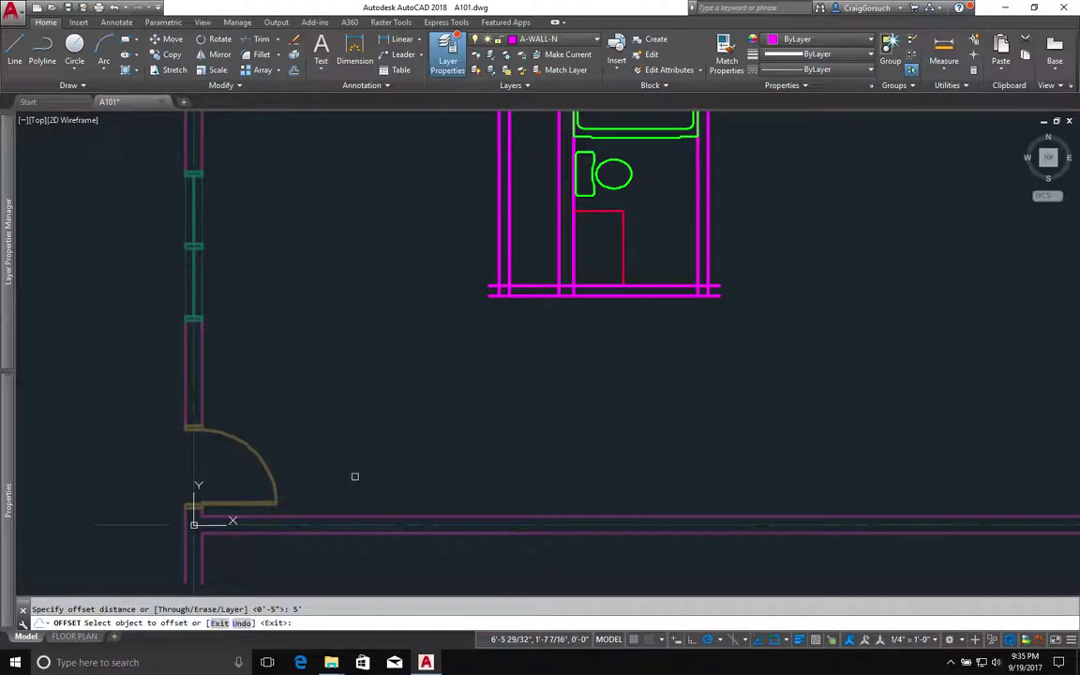
pyautogui.click(432, 515)
pyautogui.press('Escape')
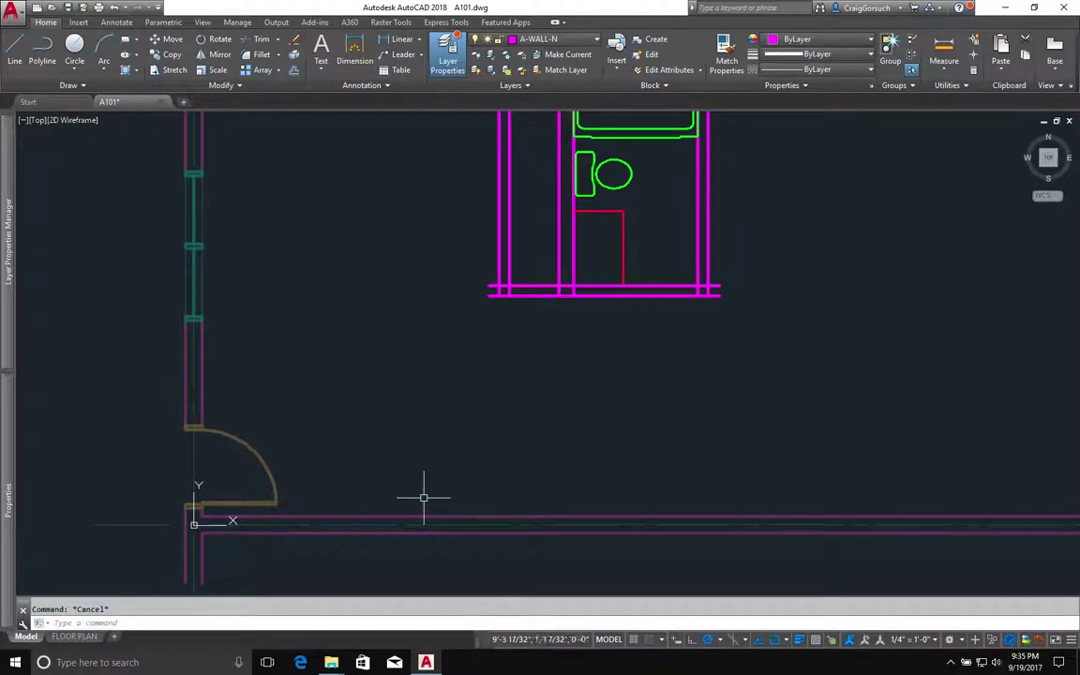
# Step: Draw a vertical wall line from the bathroom's lower-right outer corner straight down to the inner face of the existing lower wall
pyautogui.write('l')
pyautogui.press('Return')
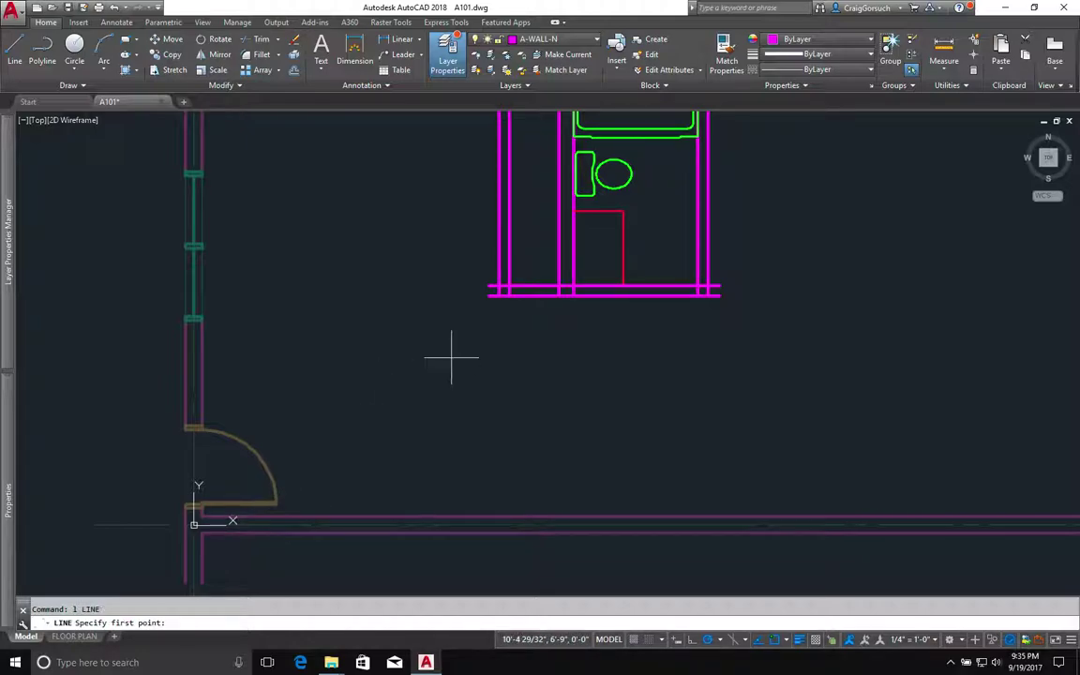
pyautogui.click(708, 297)
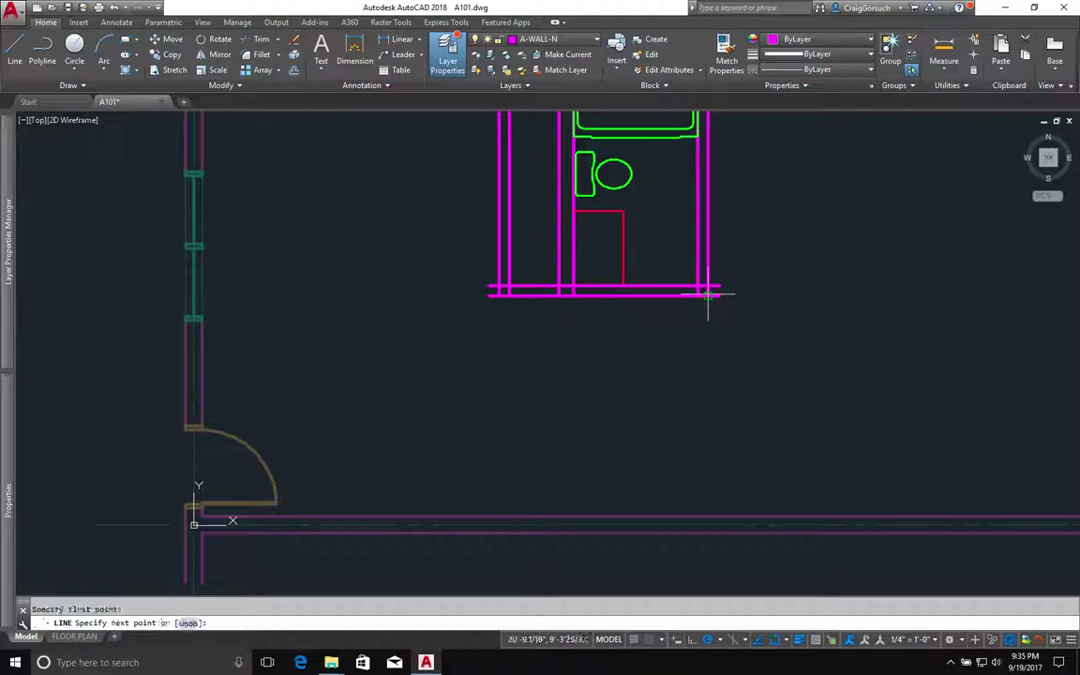
pyautogui.click(703, 514)
pyautogui.press('Return')
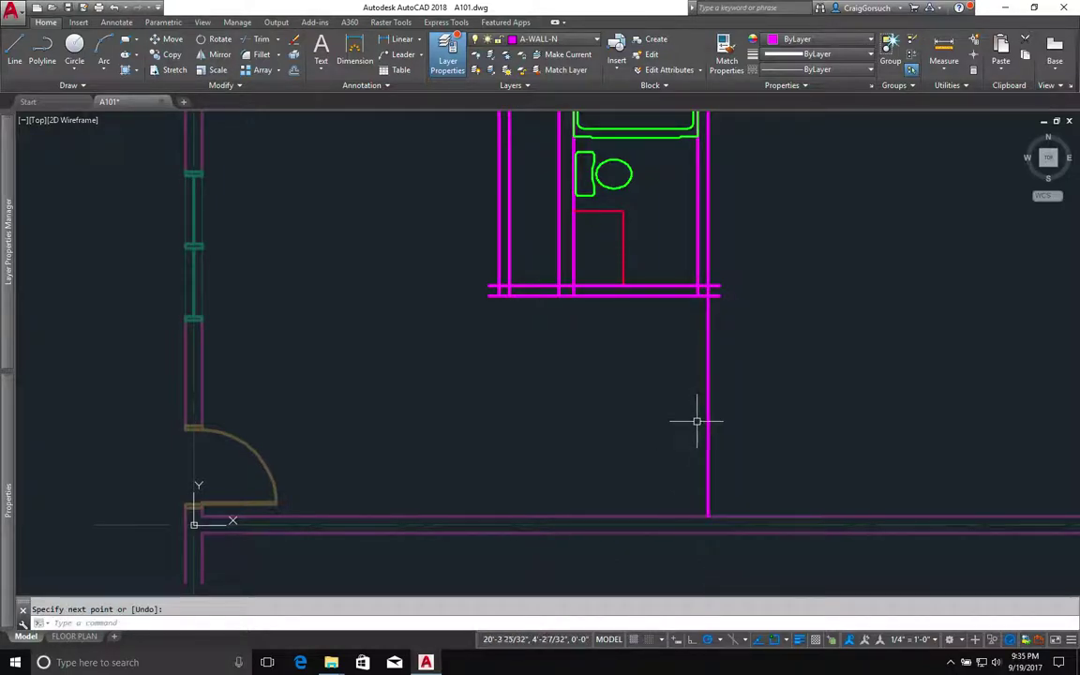
# Step: Offset the new vertical wall line 5" to the left to give the wall its thickness
pyautogui.write('o')
pyautogui.press('Return')
pyautogui.write('5')
pyautogui.press('Return')
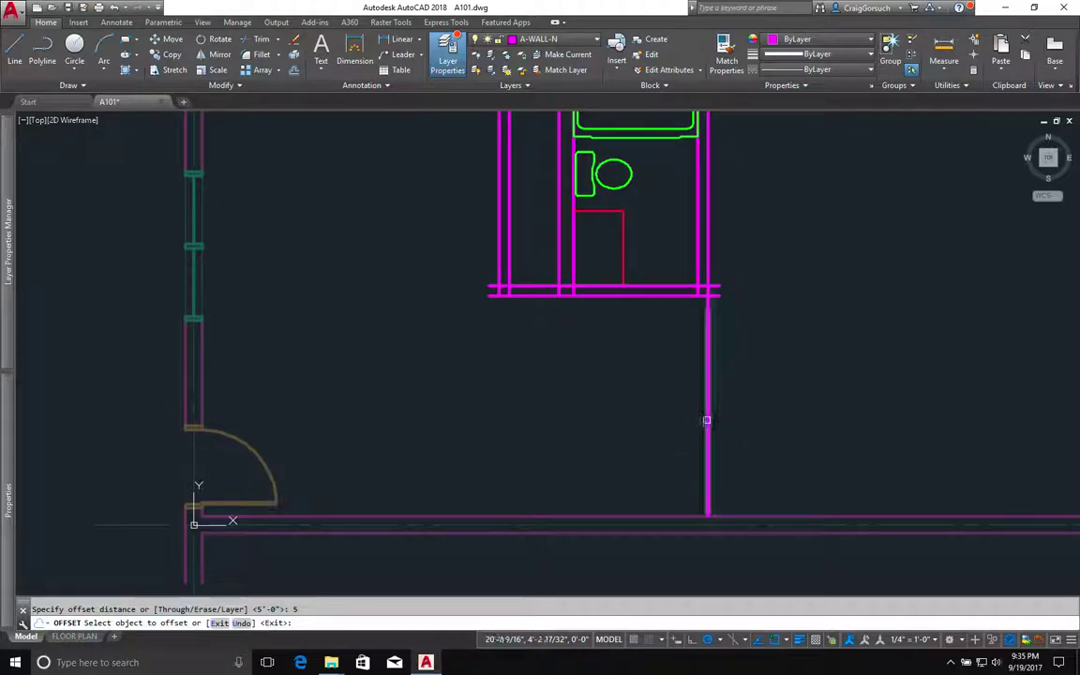
pyautogui.click(708, 422)
pyautogui.click(676, 415)
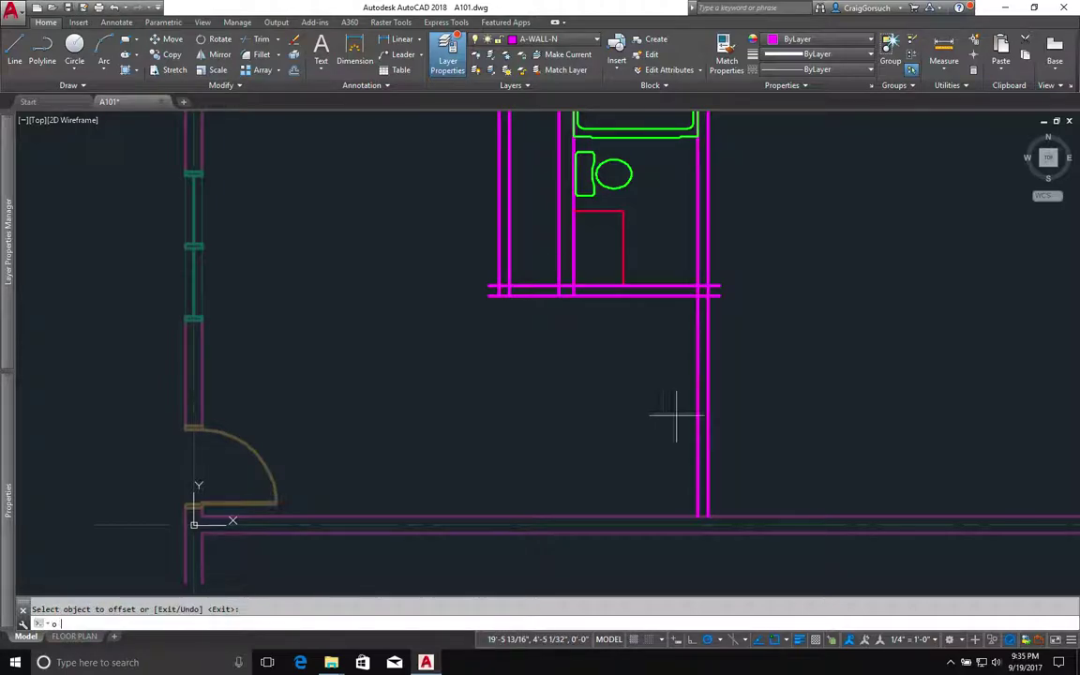
pyautogui.press('Return')
# Step: Offset the lower line of the bathroom's bottom wall 5' downward to mark the opposite side of the hallway
pyautogui.press('Return')
pyautogui.write("5'")
pyautogui.press('Return')
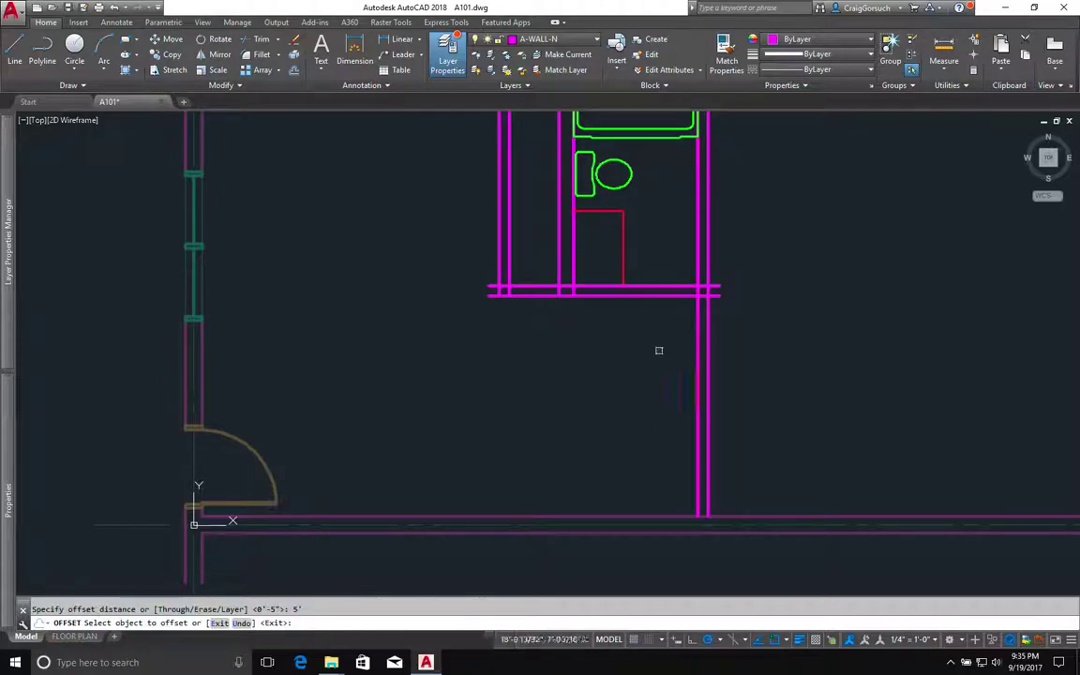
pyautogui.click(655, 296)
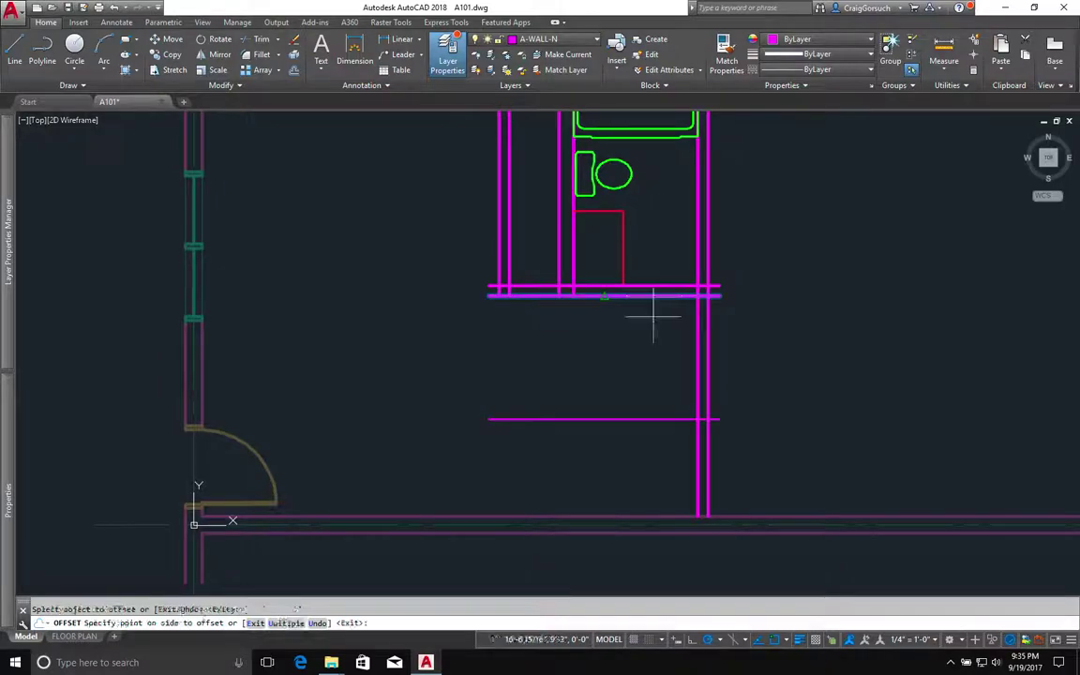
pyautogui.click(649, 373)
pyautogui.press('Return')
# Step: Offset the hallway's lower line 5" downward to form the wall below the hallway
pyautogui.press('Return')
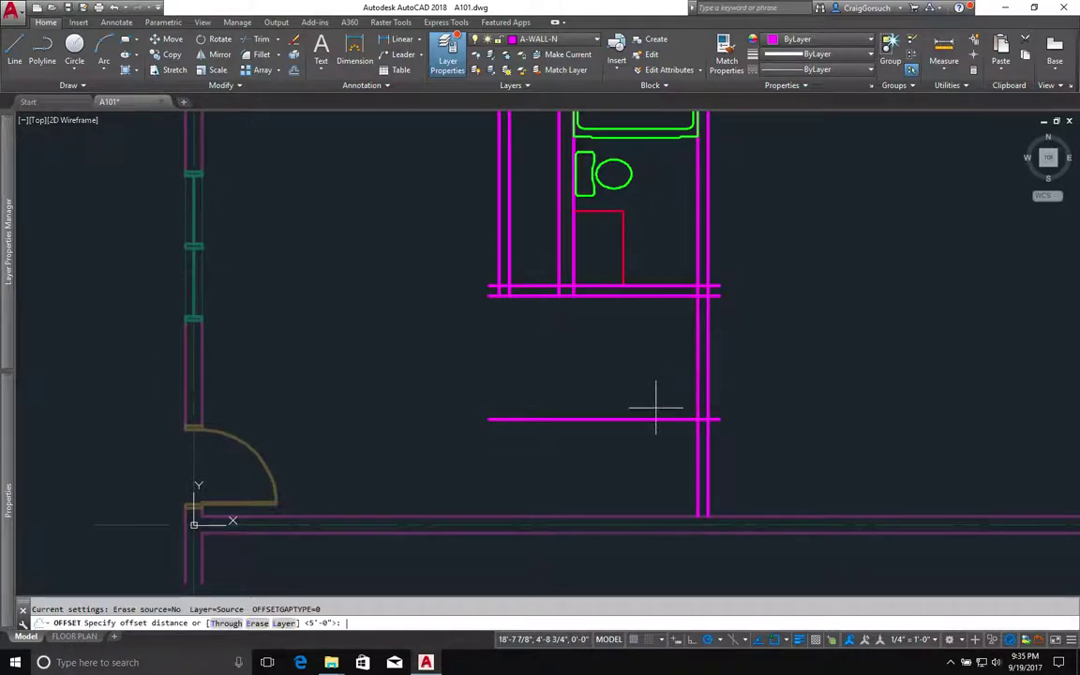
pyautogui.write('5')
pyautogui.press('Return')
pyautogui.click(656, 418)
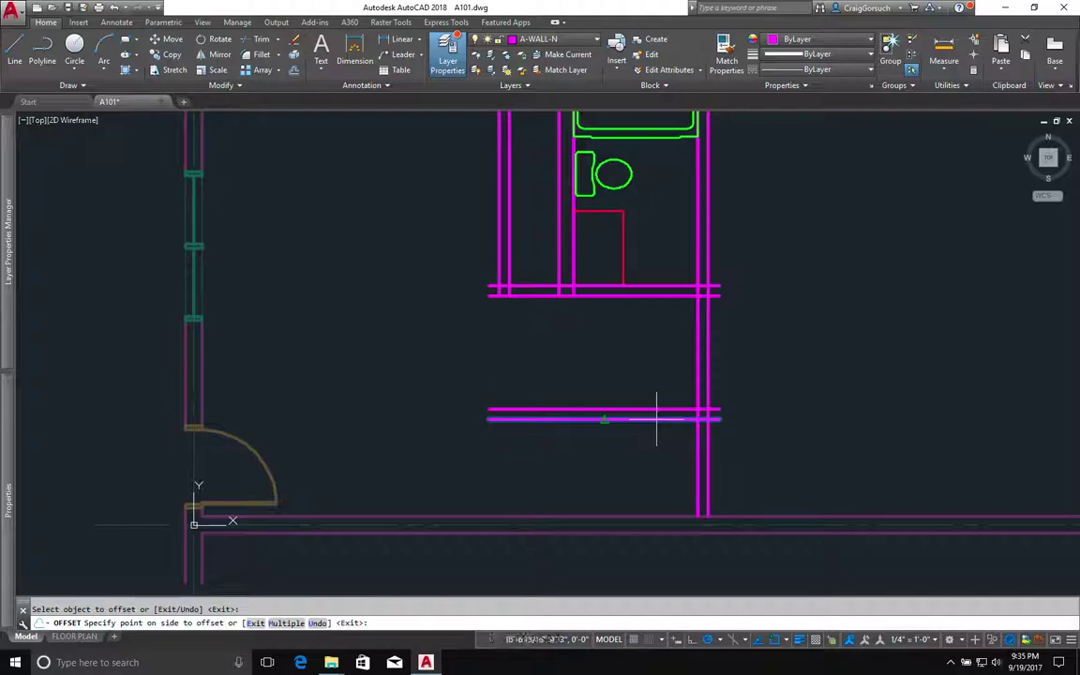
pyautogui.click(655, 456)
pyautogui.press('Return')
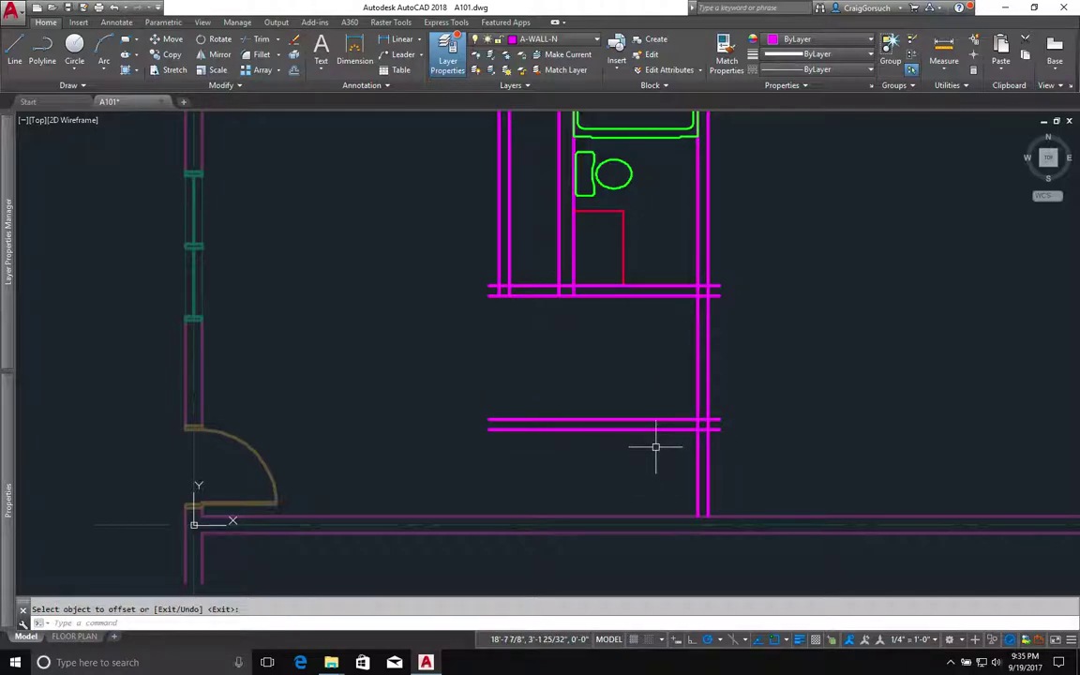
# Step: Measure the vertical distance from the underside of the wall below the hallway to the existing lower wall
pyautogui.write('di')
pyautogui.press('Return')
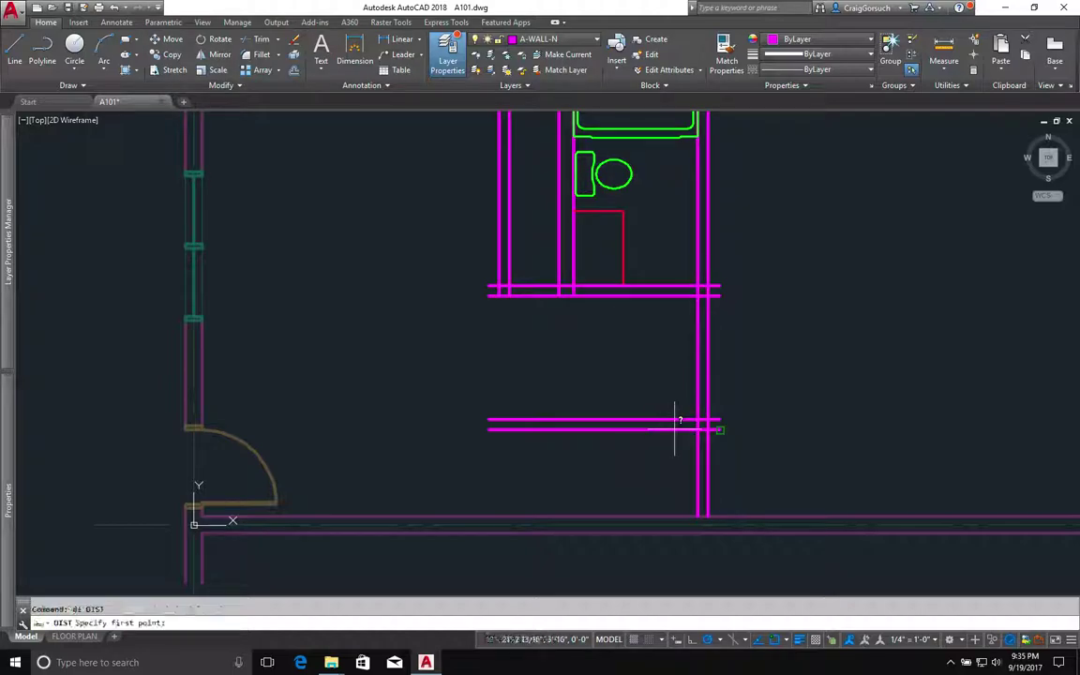
pyautogui.click(699, 428)
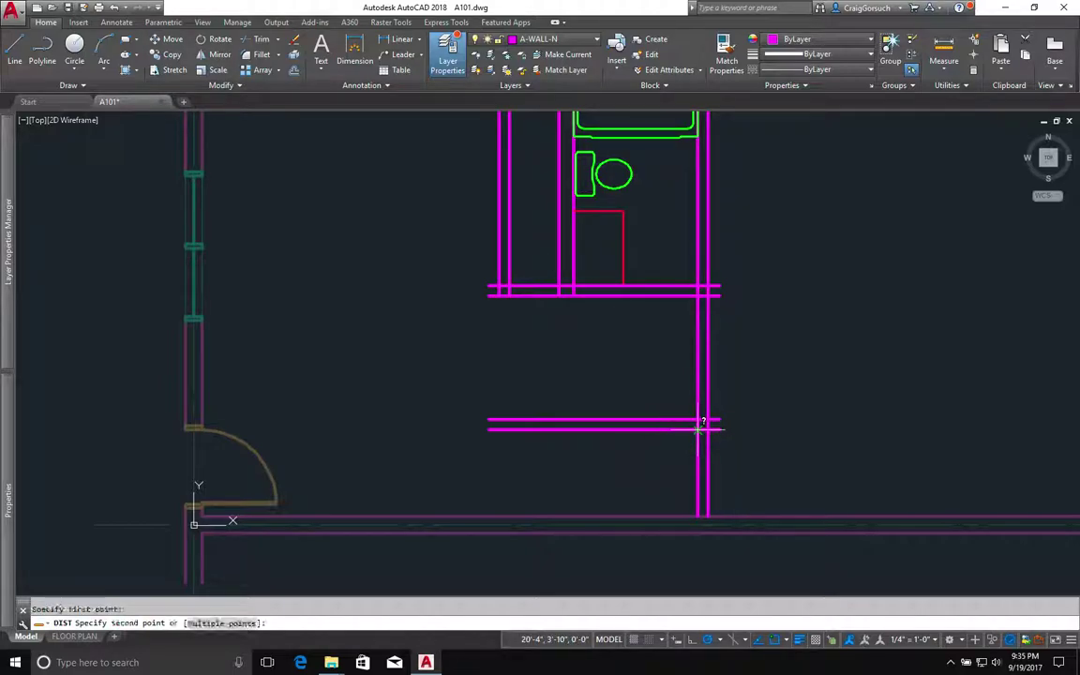
pyautogui.click(698, 517)
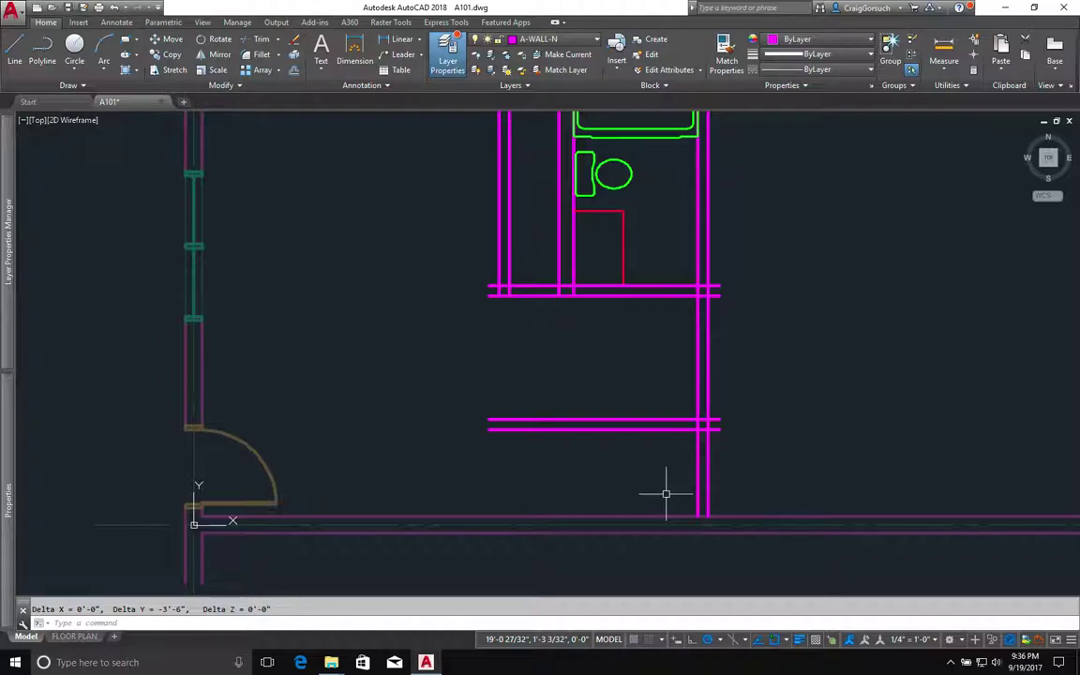
# Step: Stretch the bathroom's lower wall, vanity end and the wall below the hallway 6" straight down
pyautogui.write('s')
pyautogui.press('Return')
pyautogui.click(747, 270)
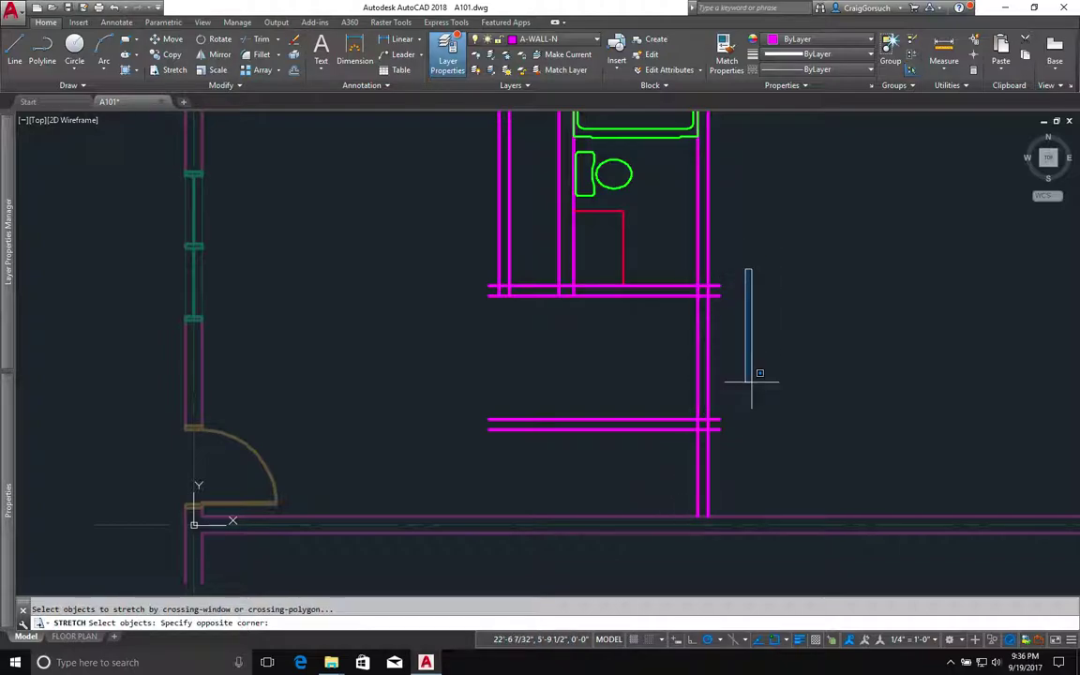
pyautogui.click(755, 409)
pyautogui.click(760, 277)
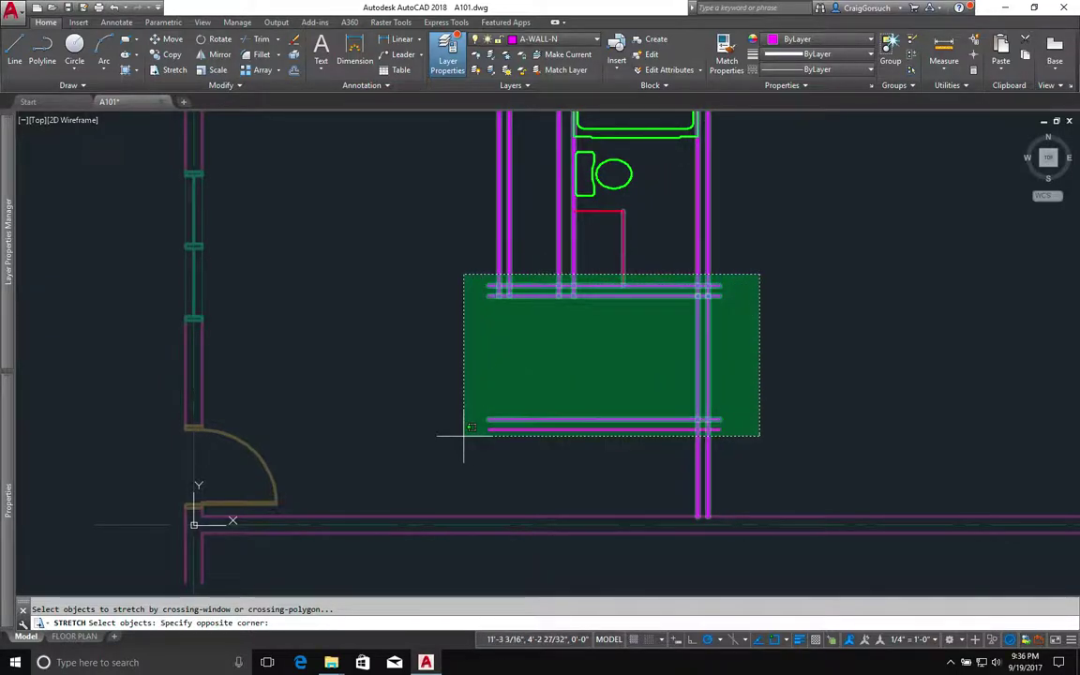
pyautogui.click(463, 435)
pyautogui.press('Return')
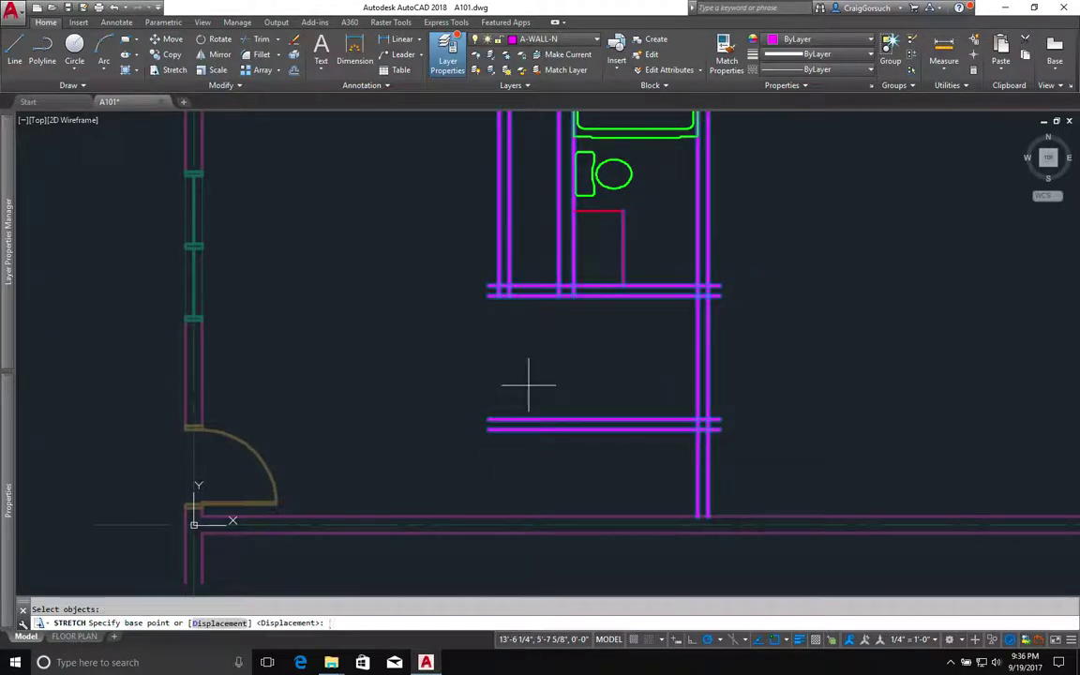
pyautogui.click(538, 362)
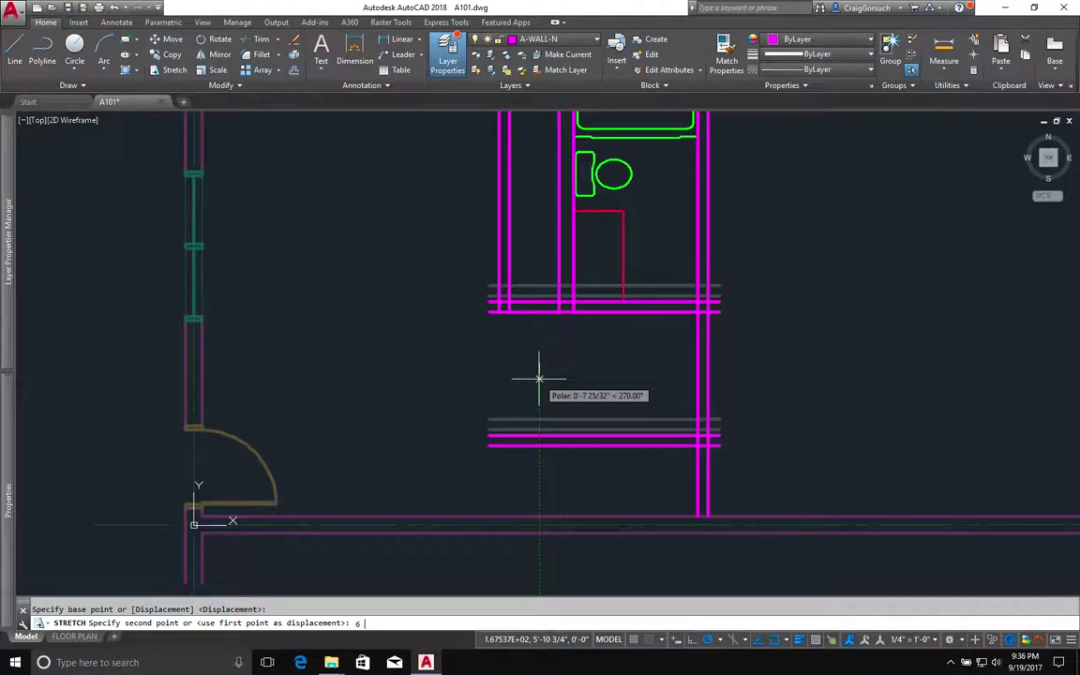
pyautogui.write('6')
pyautogui.press('Return')
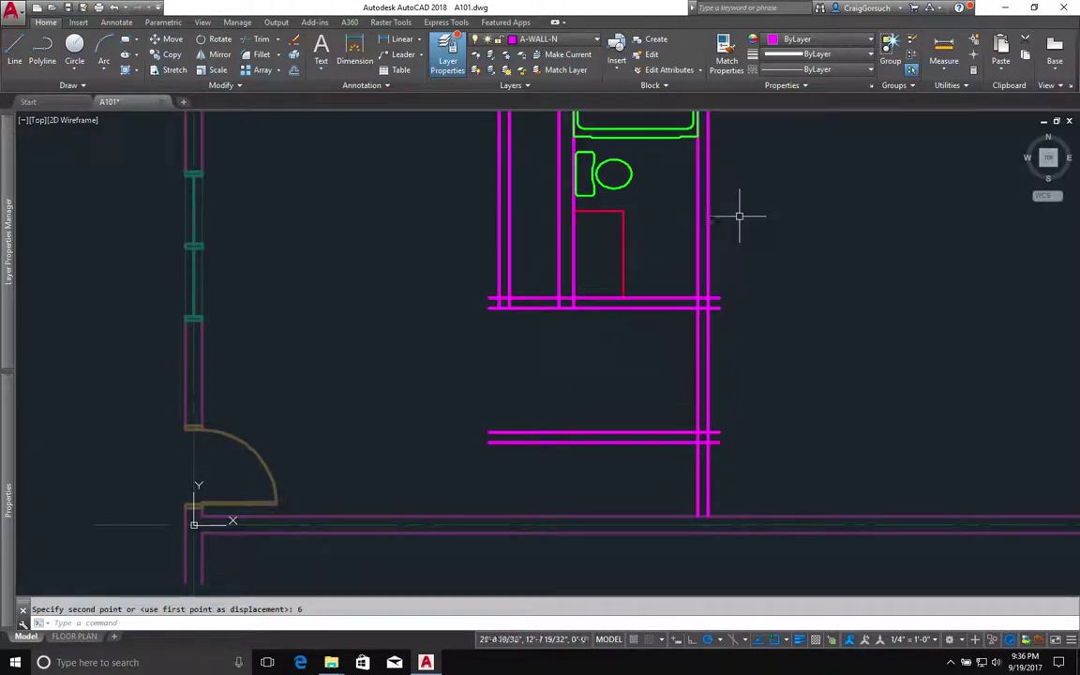
# Step: Fillet the inner and outer lines of the lower horizontal wall and the vertical wall into a clean corner
pyautogui.write('f')
pyautogui.press('Return')
pyautogui.click(696, 458)
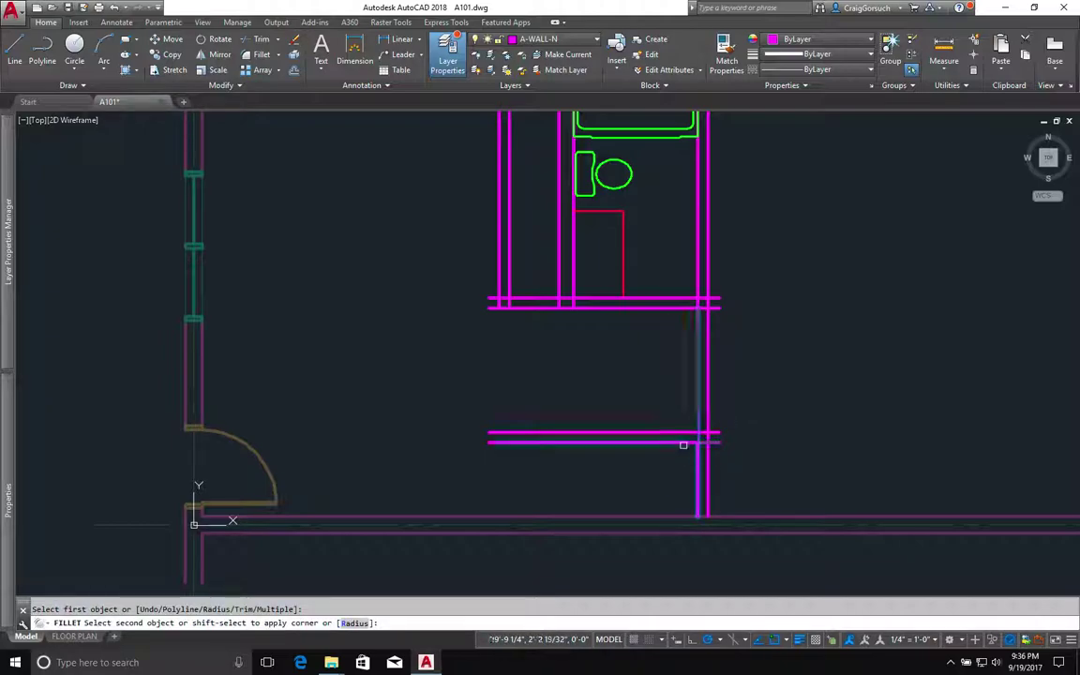
pyautogui.click(703, 440)
# Step: Fillet the inner and outer wall lines at the bathroom's lower-right corner into a clean corner
pyautogui.press('Return')
pyautogui.click(696, 278)
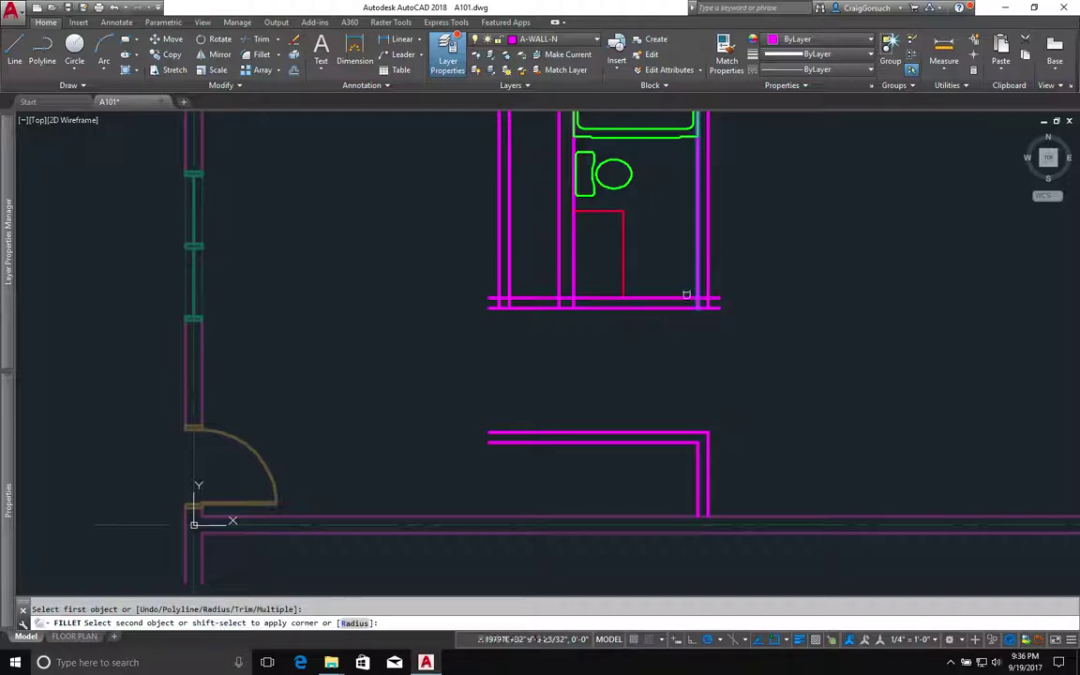
pyautogui.click(682, 307)
pyautogui.press('Return')
pyautogui.click(709, 294)
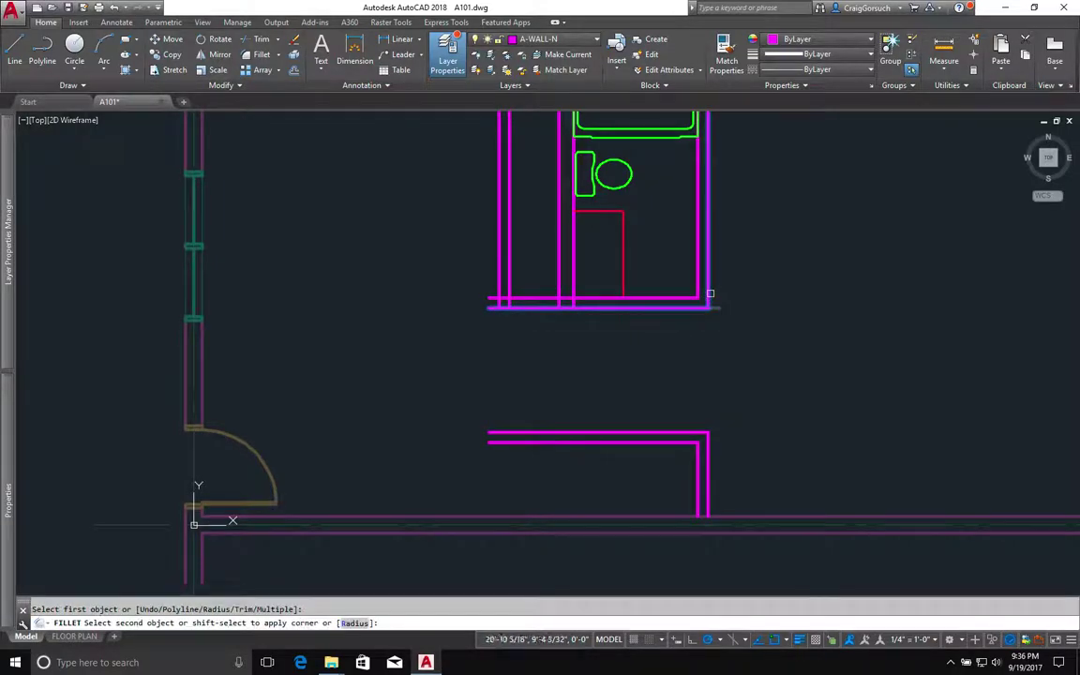
pyautogui.click(676, 307)
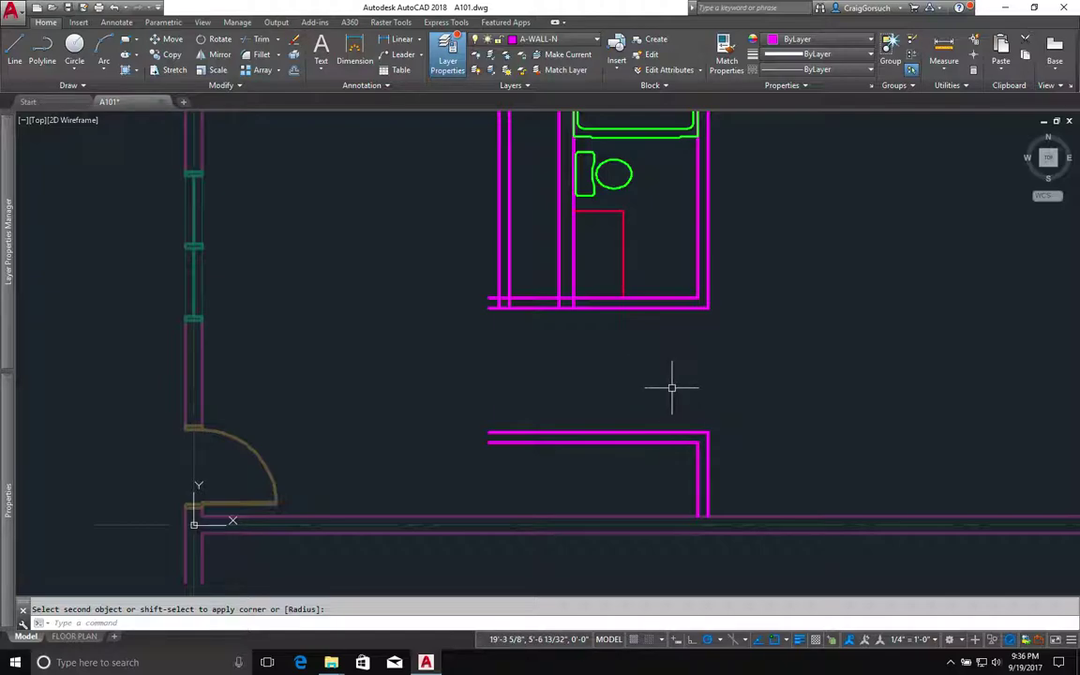
# Step: Turn on dynamic input and offset the inner line of the short vertical wall below the hallway 5' to the left
pyautogui.click(677, 644)
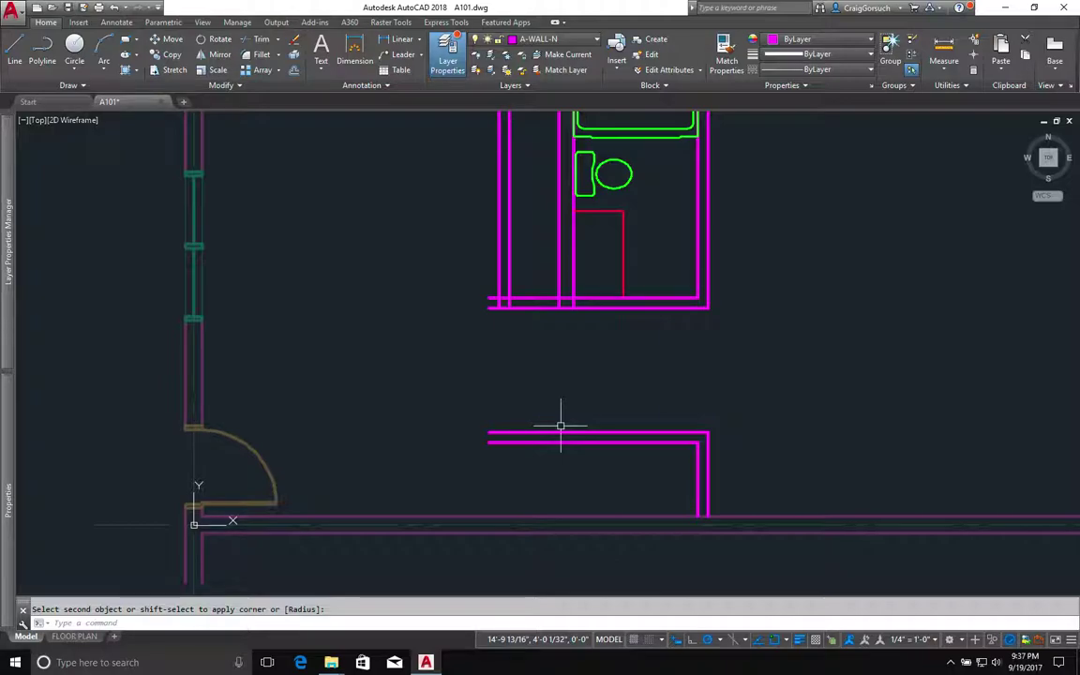
pyautogui.press('Escape')
pyautogui.write('o')
pyautogui.press('Return')
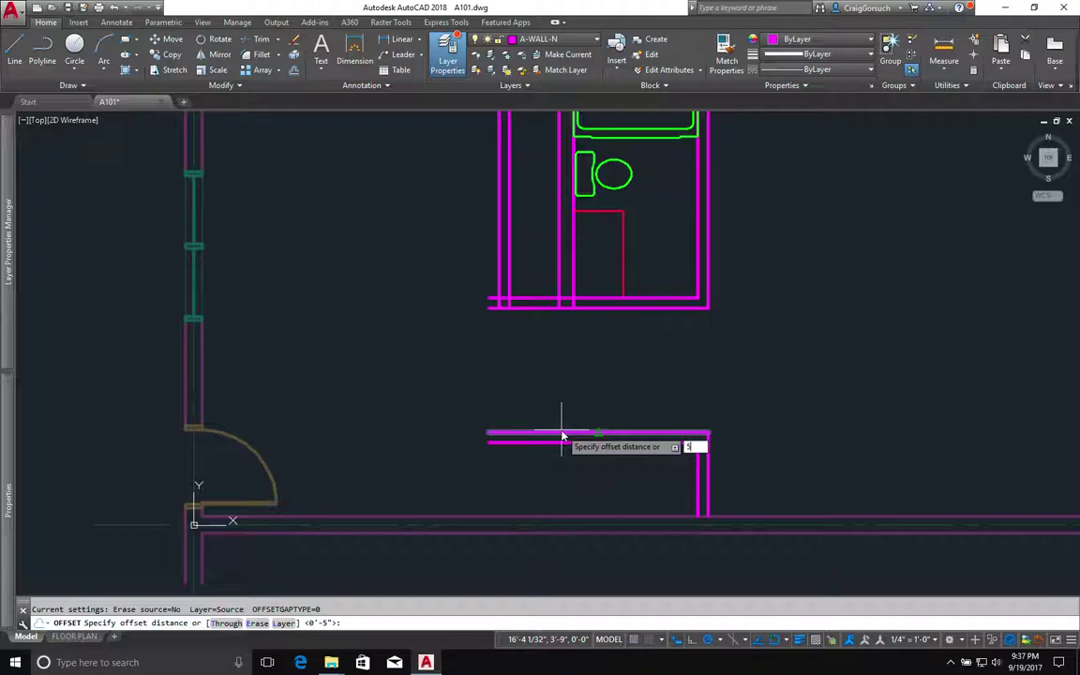
pyautogui.press('Return')
pyautogui.click(697, 478)
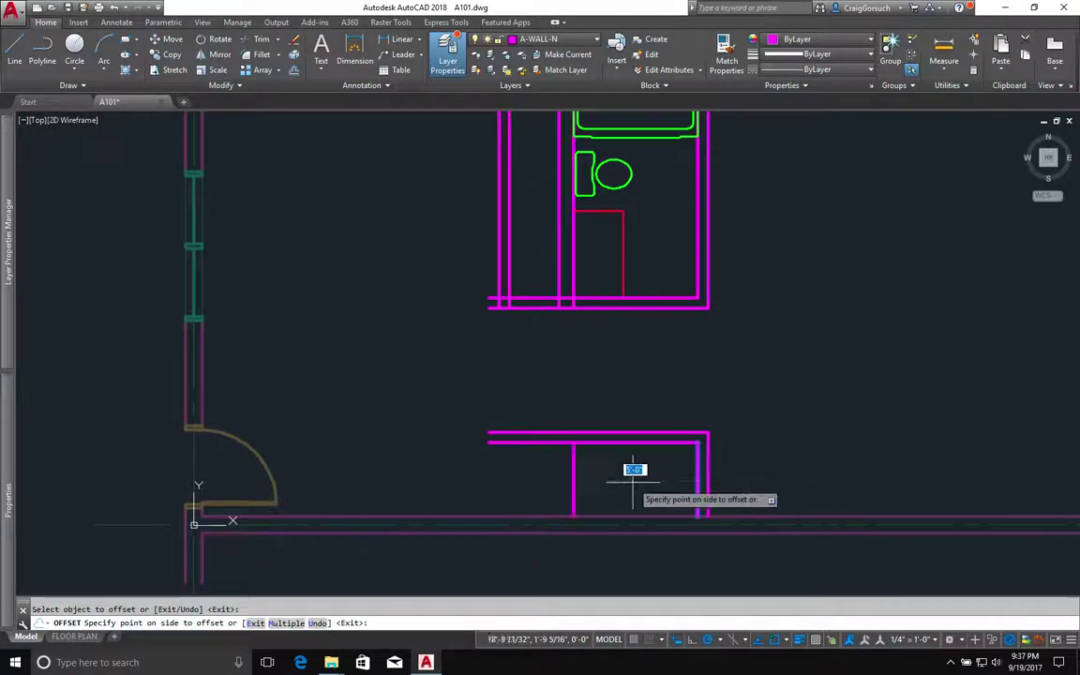
pyautogui.click(587, 470)
pyautogui.press('Return')
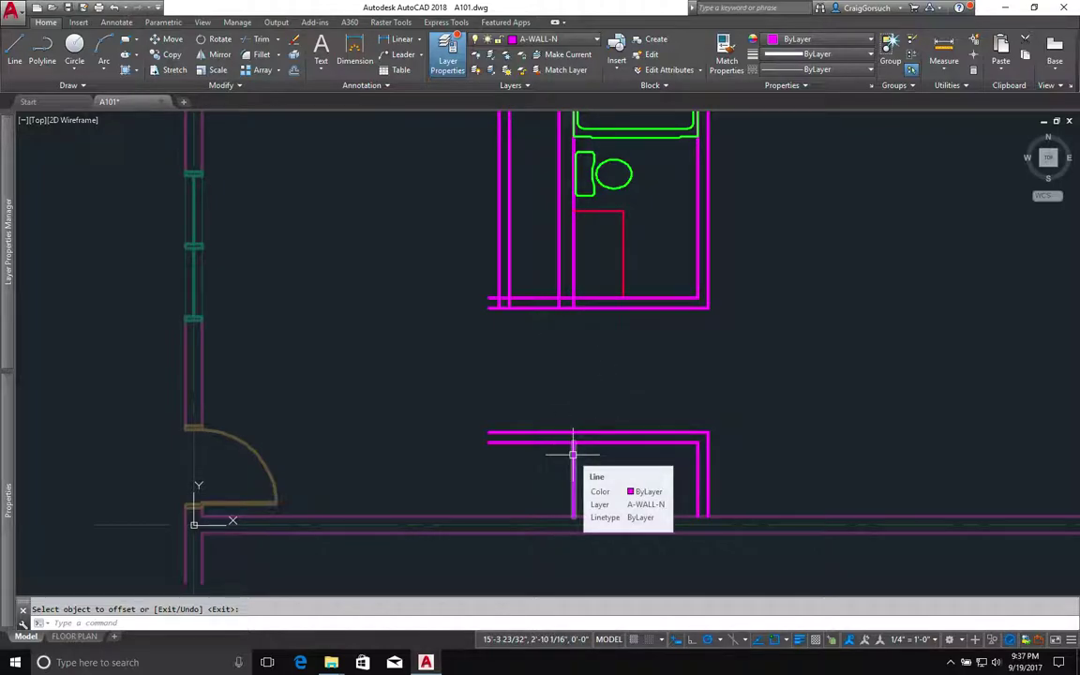
# Step: Offset the new vertical line below the hallway 5" to the left to give the partition its thickness
pyautogui.write('o')
pyautogui.press('Return')
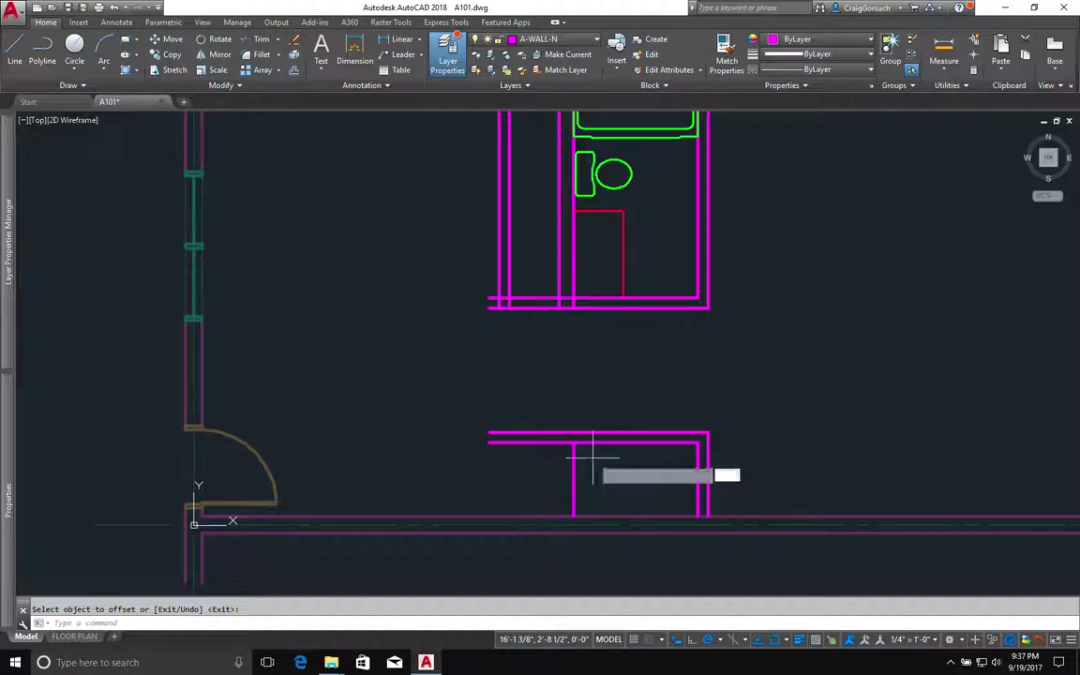
pyautogui.write('5')
pyautogui.press('Return')
pyautogui.click(573, 459)
pyautogui.click(547, 464)
pyautogui.press('Return')
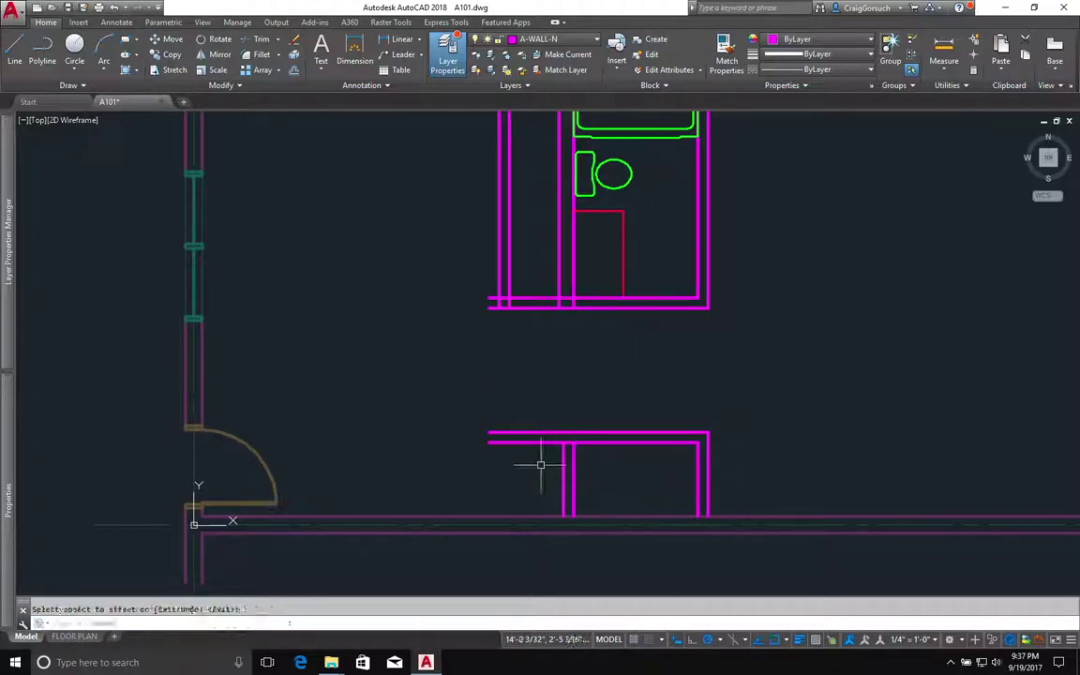
# Step: Copy both lines of the new partition left, using the right wall's inner line as base point and the partition's left line as destination
pyautogui.write('co')
pyautogui.press('Return')
pyautogui.click(600, 473)
pyautogui.click(563, 473)
pyautogui.press('Return')
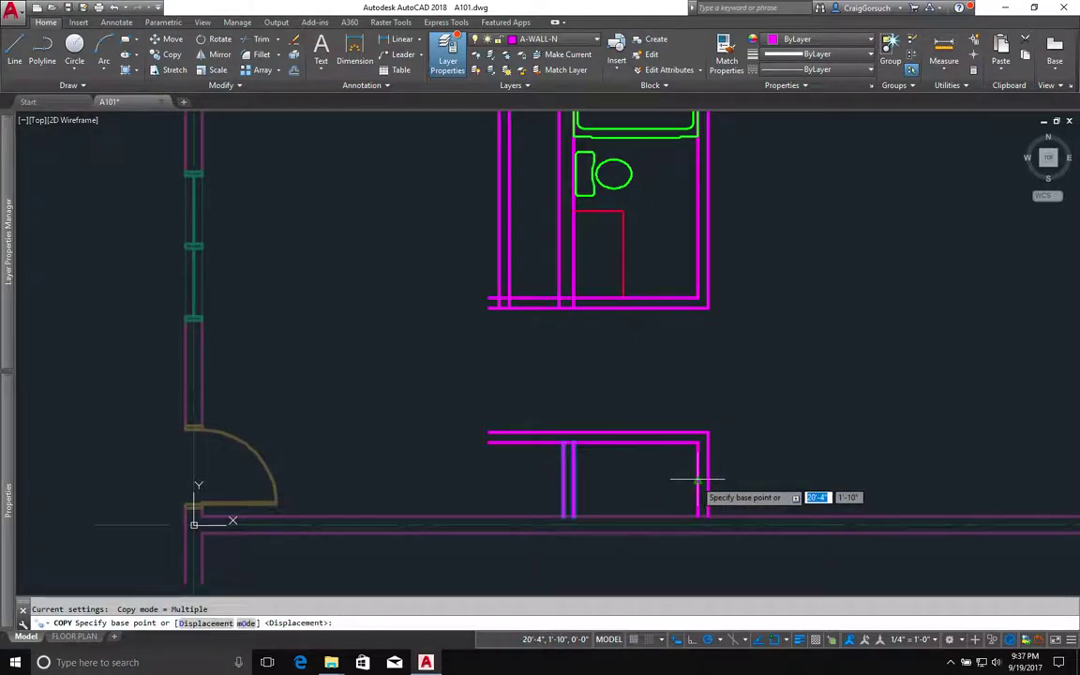
pyautogui.click(698, 479)
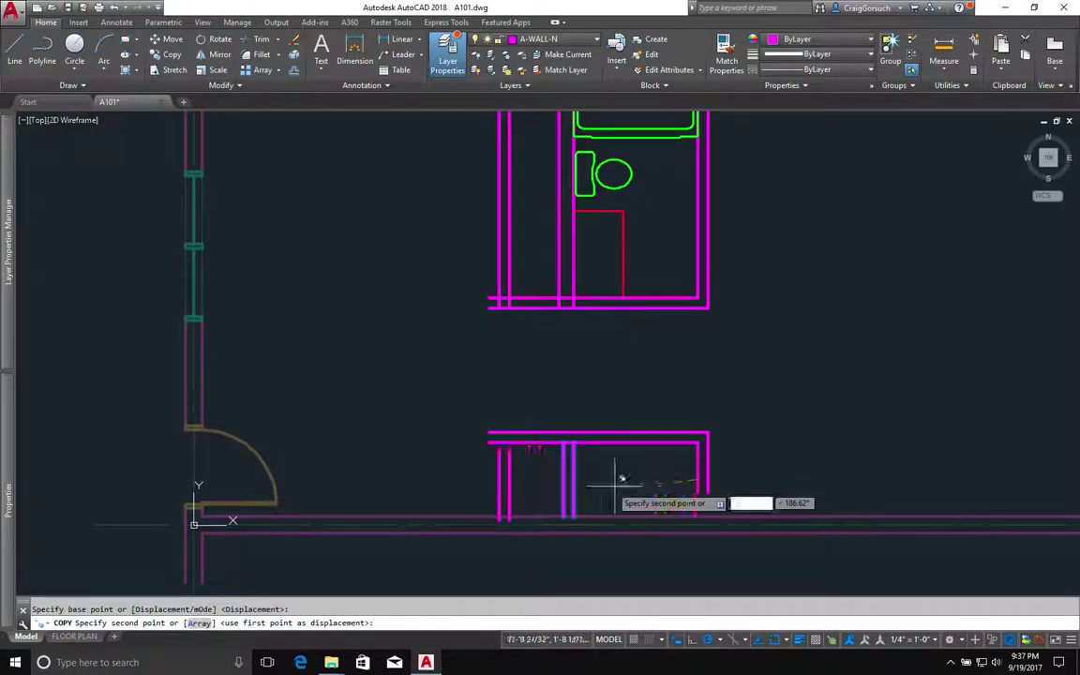
pyautogui.click(563, 479)
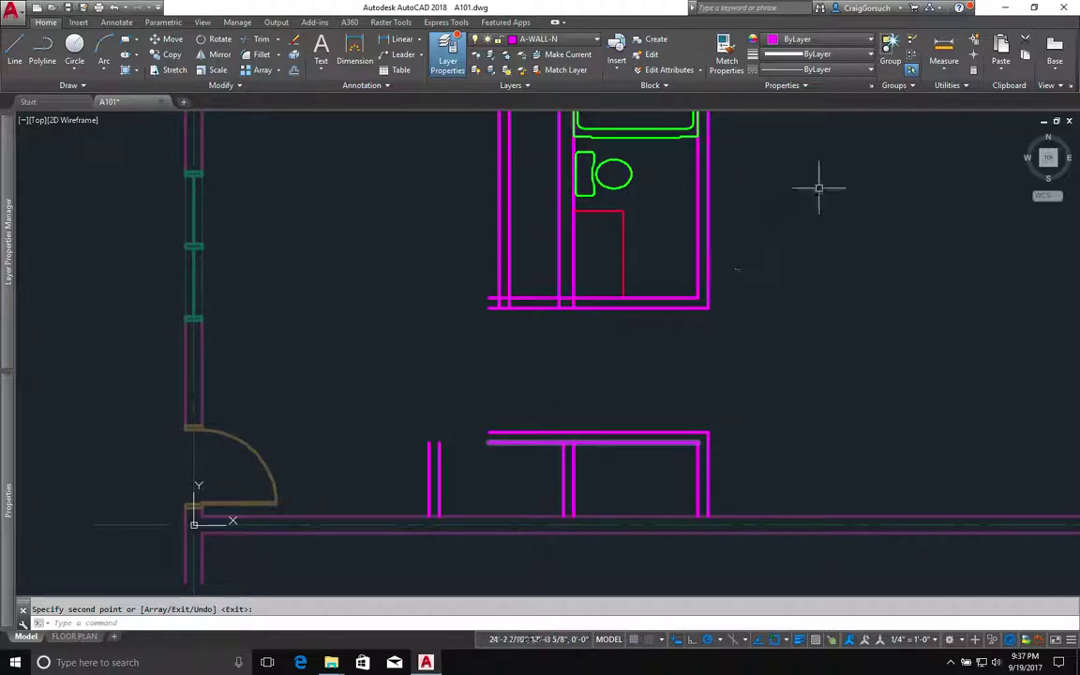
# Step: Measure the clear distance between the two copied partitions and the hallway width between its upper and lower walls
pyautogui.click(944, 71)
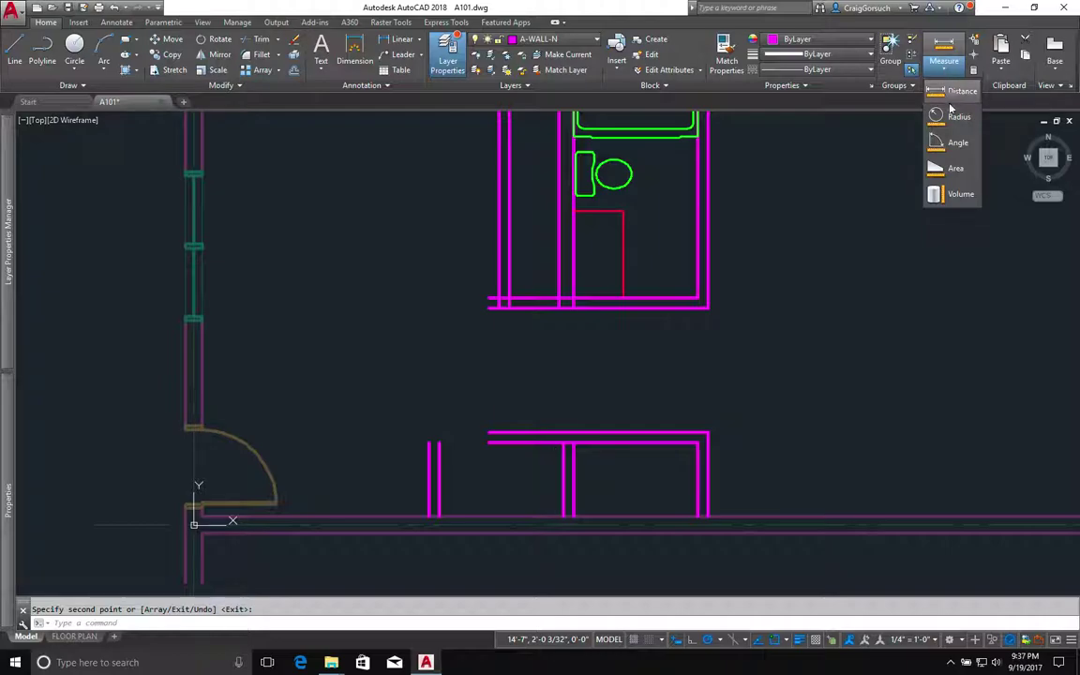
pyautogui.click(957, 93)
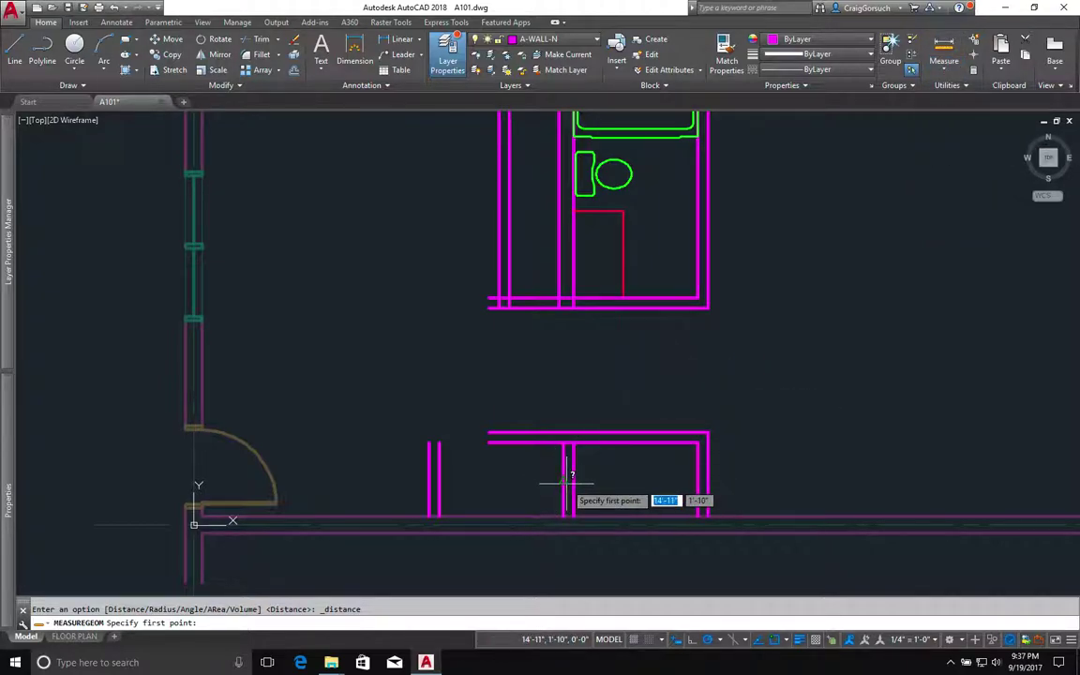
pyautogui.click(565, 478)
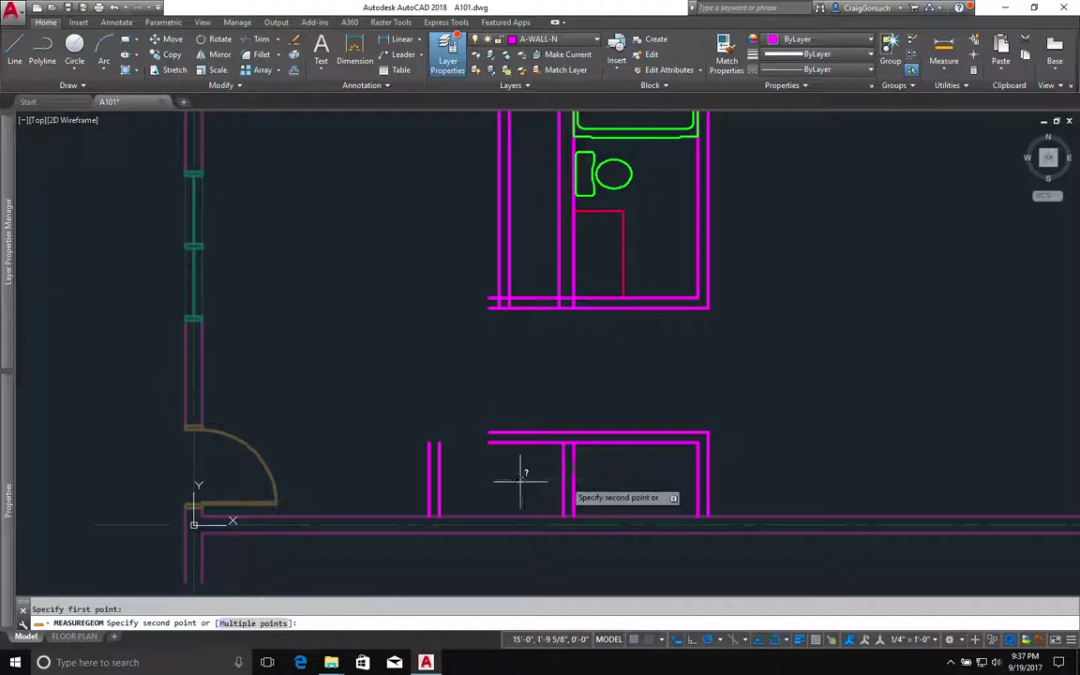
pyautogui.click(439, 481)
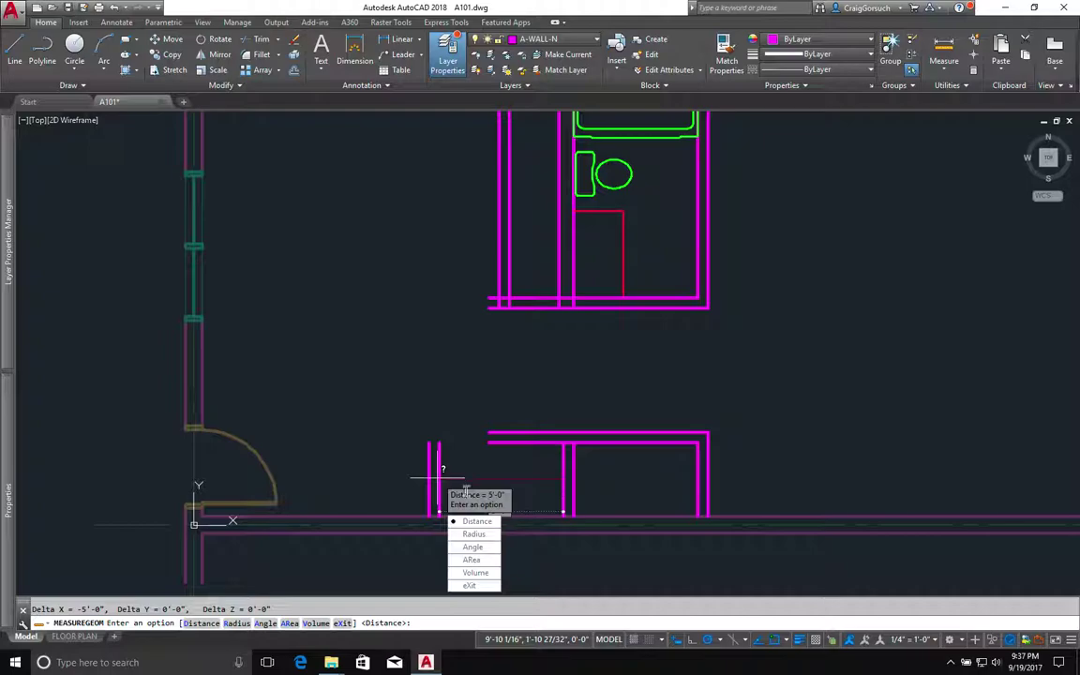
pyautogui.click(474, 520)
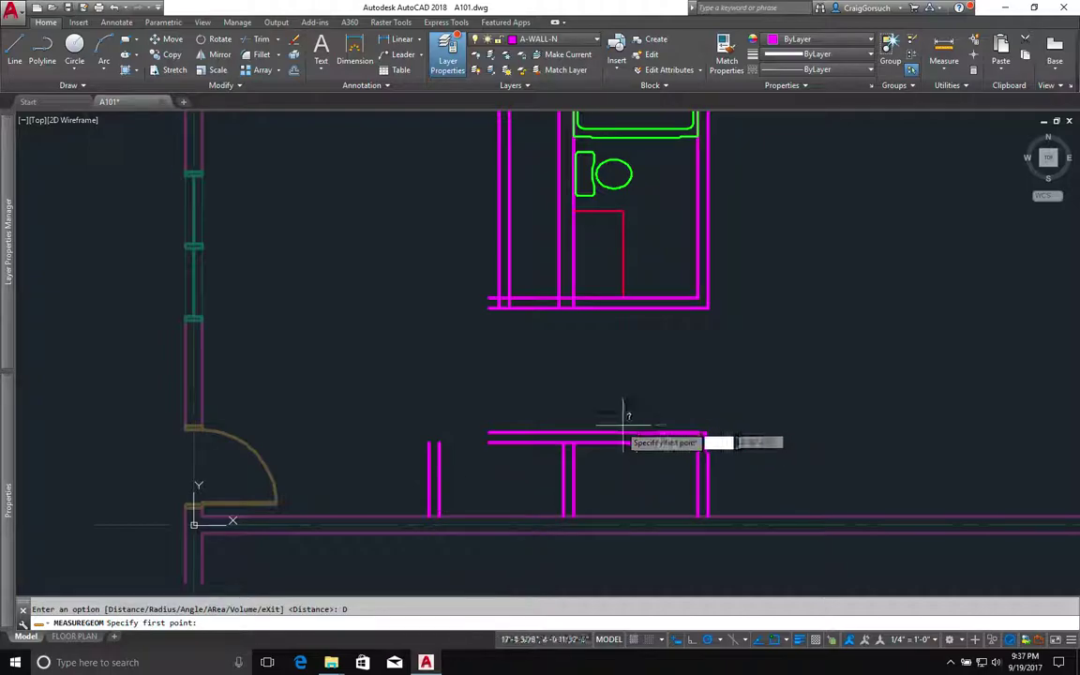
pyautogui.click(615, 433)
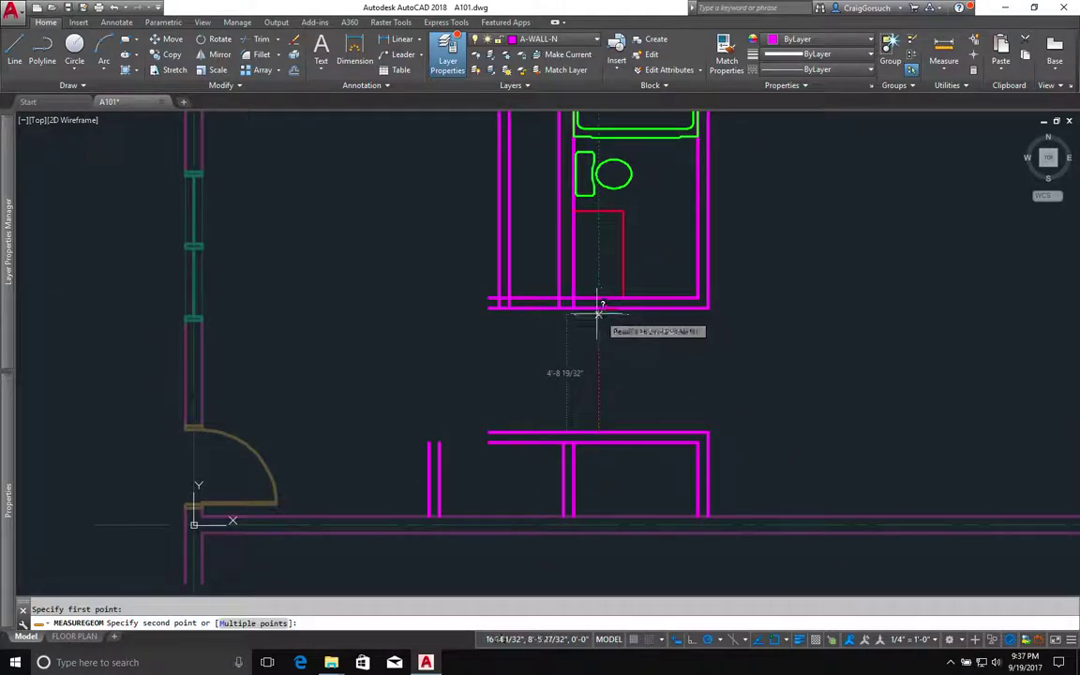
pyautogui.click(598, 302)
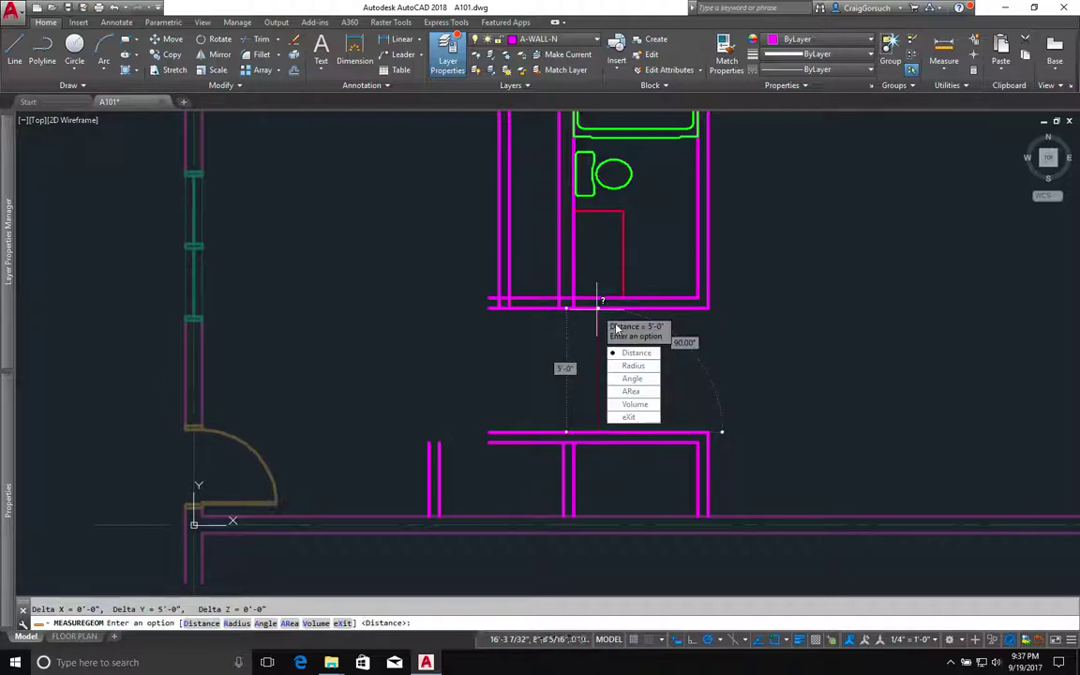
pyautogui.click(628, 416)
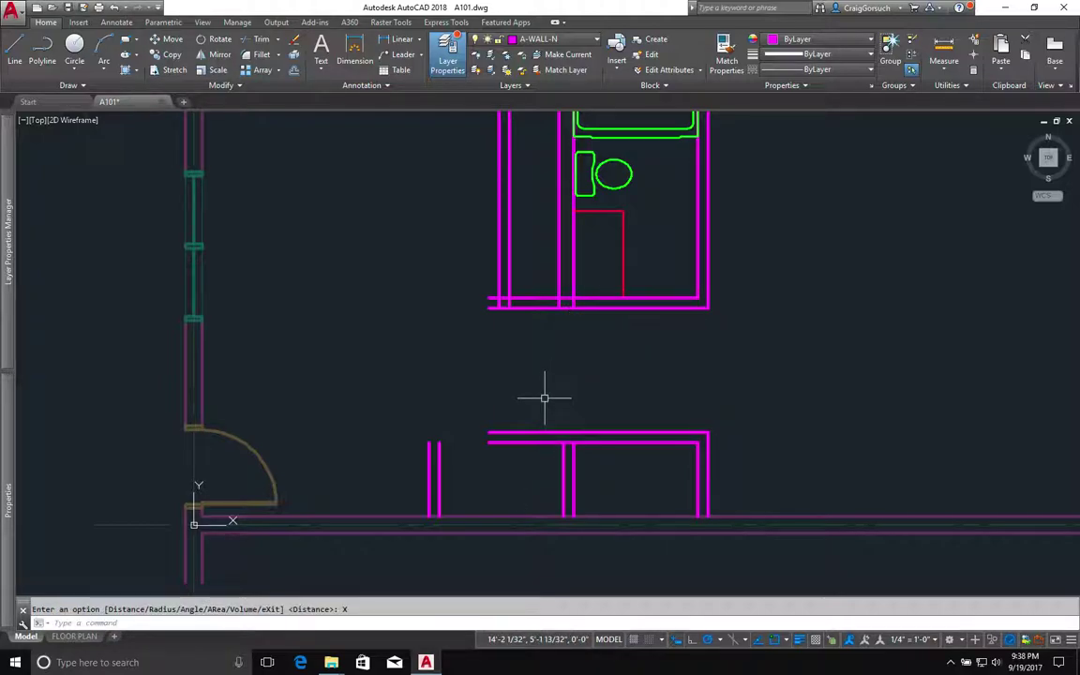
pyautogui.moveTo(478, 346)
pyautogui.mouseDown(button='middle')
pyautogui.moveTo(578, 376)
pyautogui.moveTo(549, 436)
pyautogui.mouseUp(button='middle')
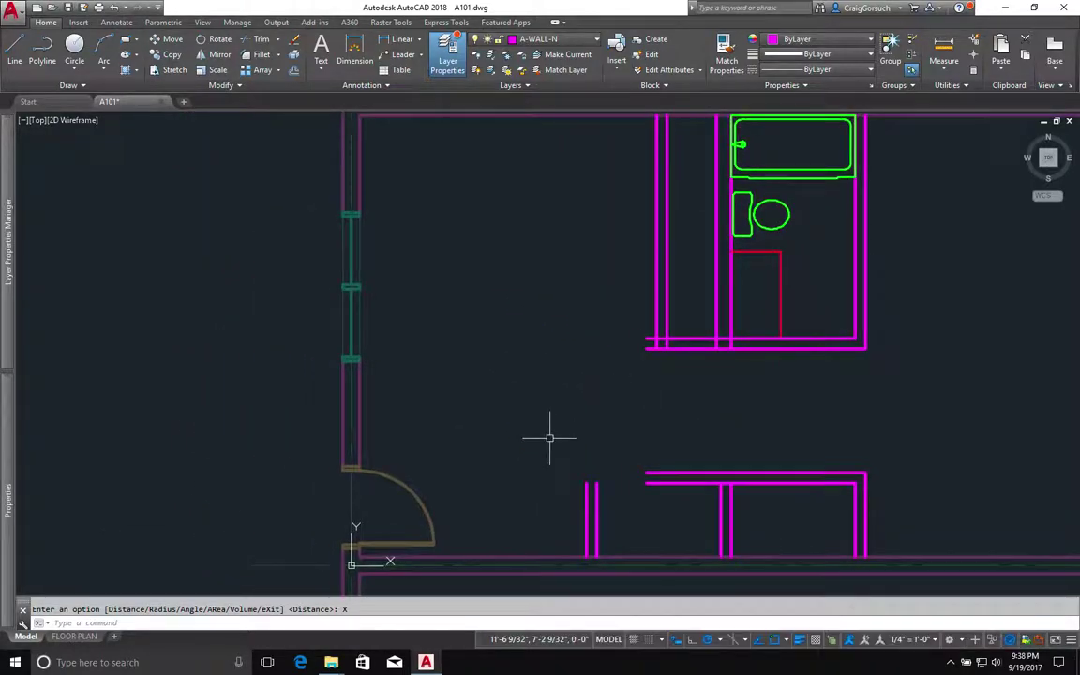
pyautogui.write('f')
pyautogui.press('Return')
pyautogui.press('Escape')
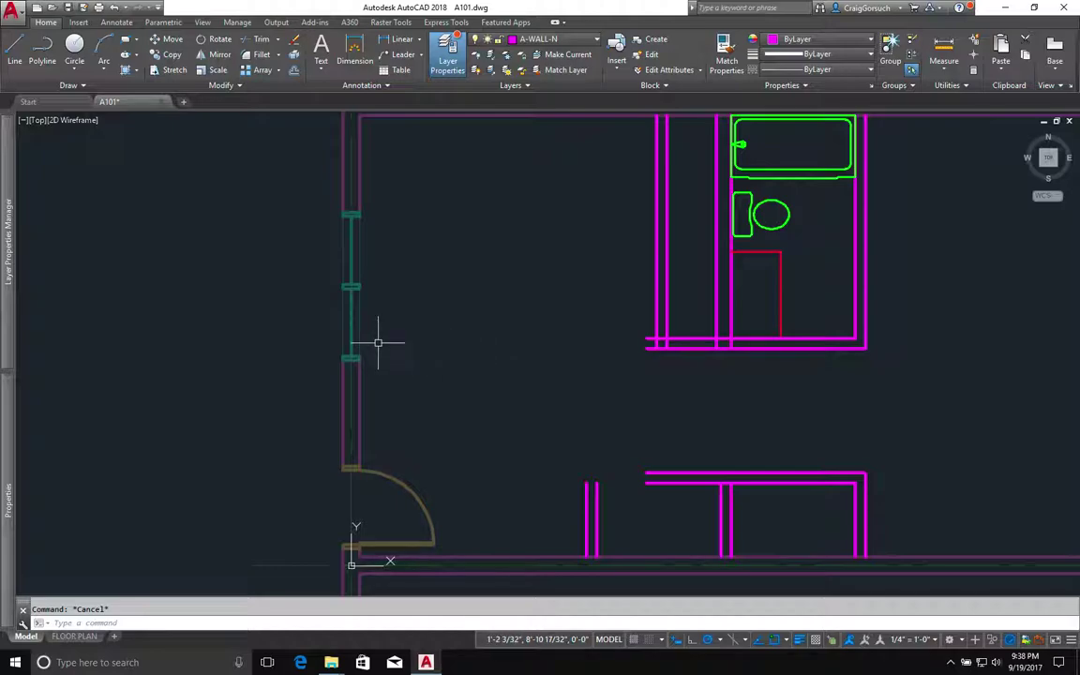
pyautogui.click(622, 166)
pyautogui.moveTo(544, 167)
pyautogui.mouseDown()
pyautogui.moveTo(446, 231)
pyautogui.moveTo(503, 299)
pyautogui.moveTo(570, 314)
pyautogui.mouseUp()
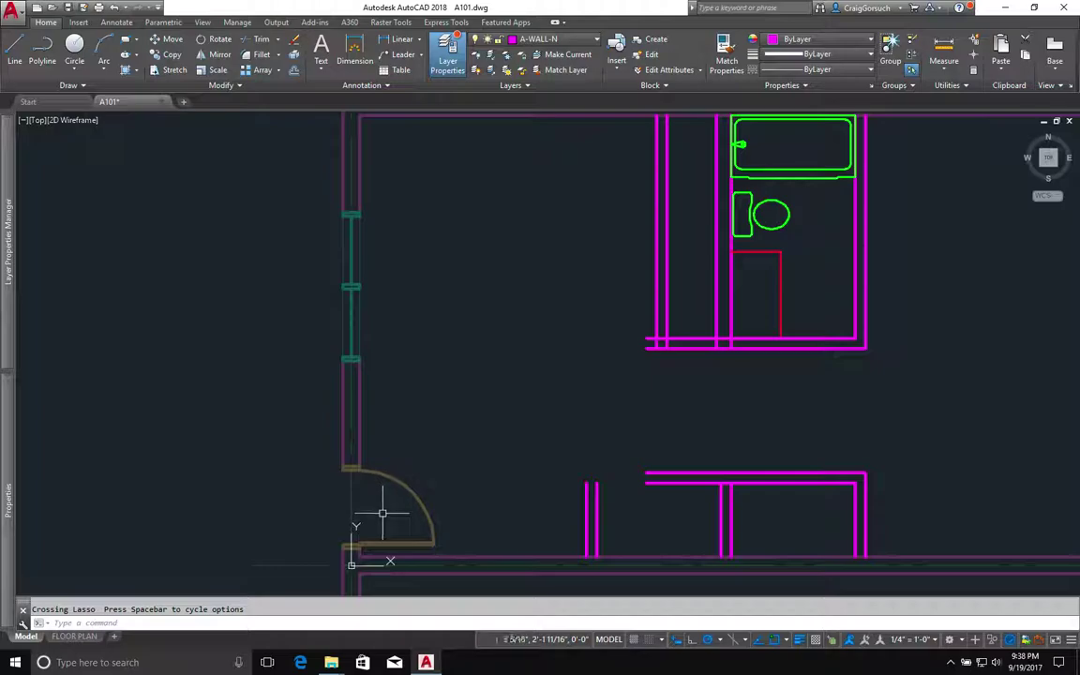
# Step: Draw a construction circle of 5' radius centred on the inner exterior-wall corner below the entry door
pyautogui.write('c')
pyautogui.press('Return')
pyautogui.click(356, 560)
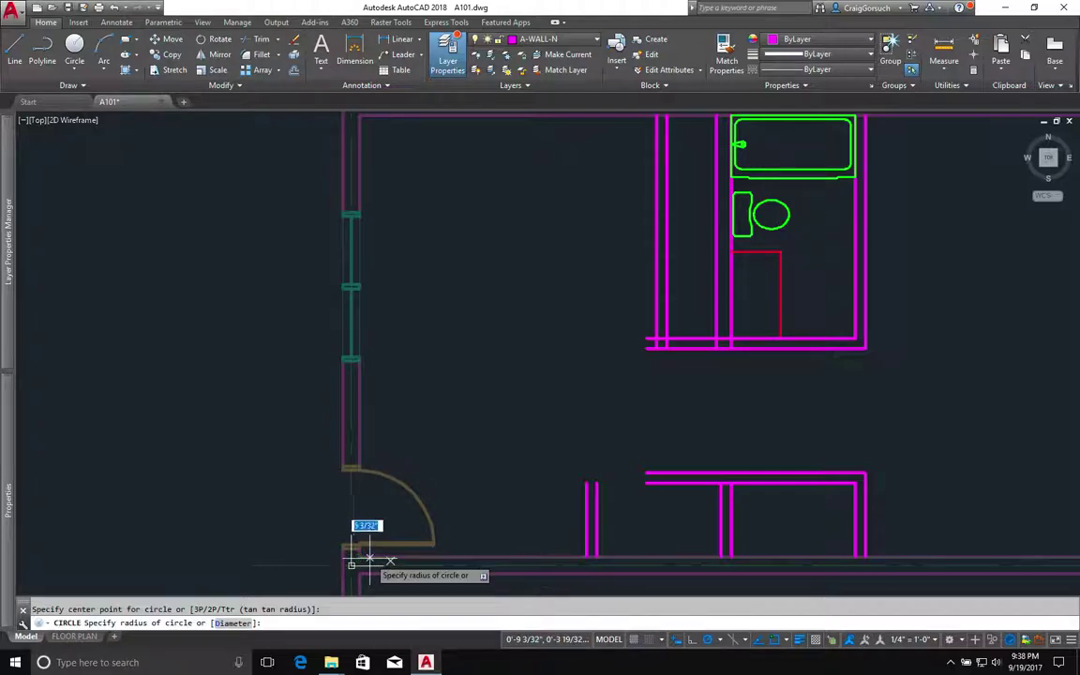
pyautogui.write("5'")
pyautogui.press('Return')
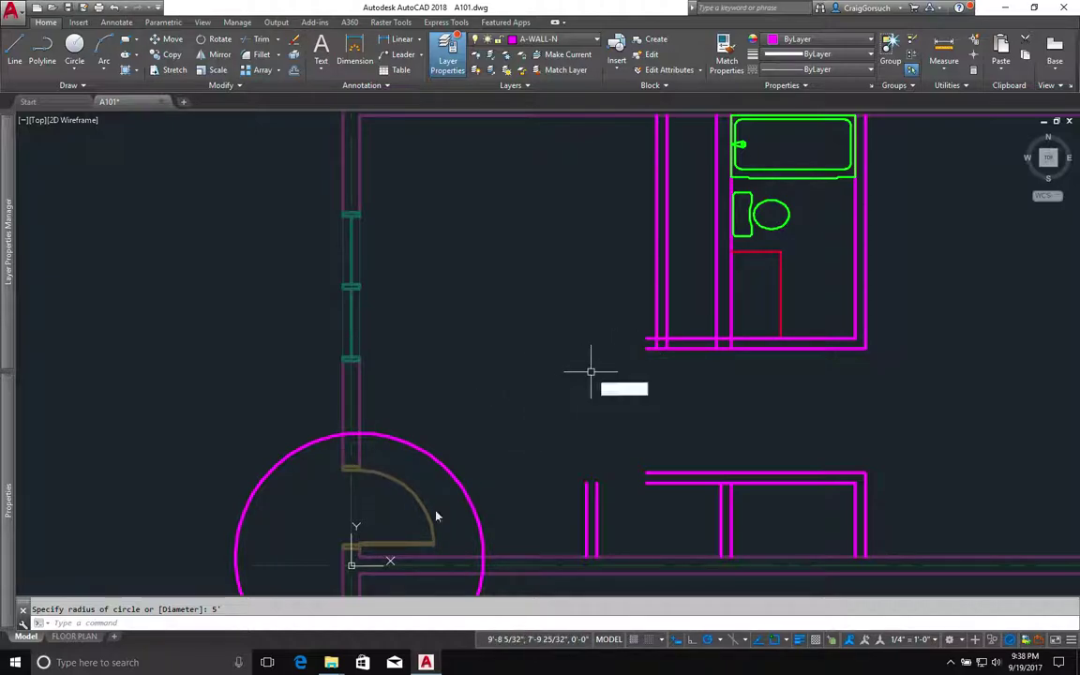
# Step: Draw a start-end-direction arc from the circle's crossing with the inner exterior wall face to the closet's lower-left outer corner, with a horizontal start tangent
pyautogui.write('a')
pyautogui.press('Return')
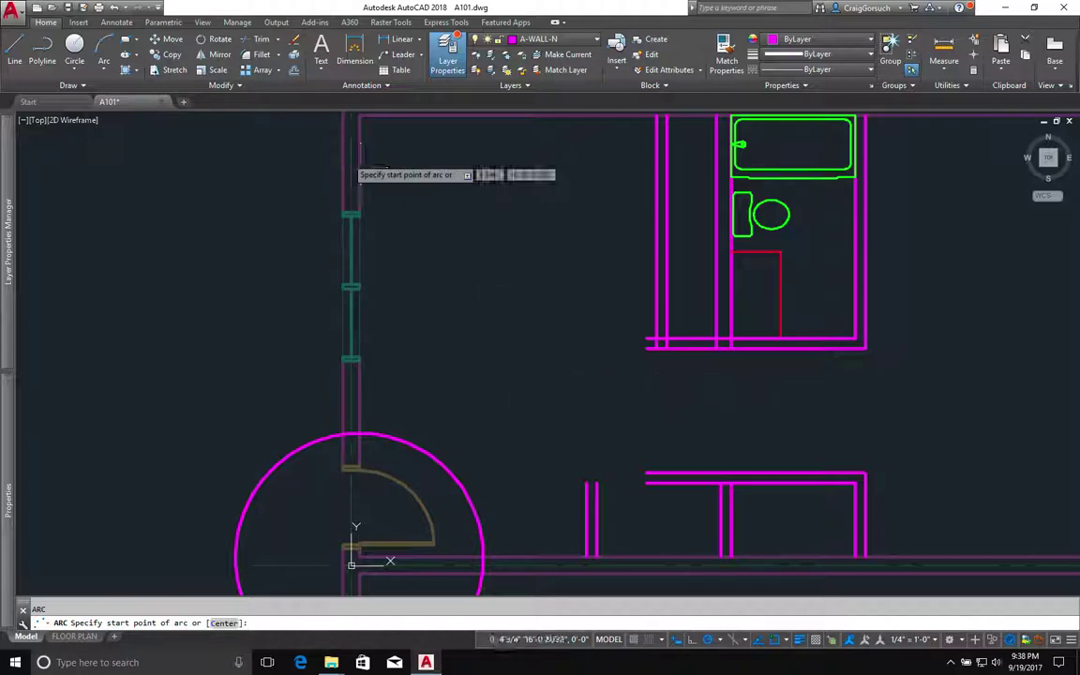
pyautogui.press('Escape')
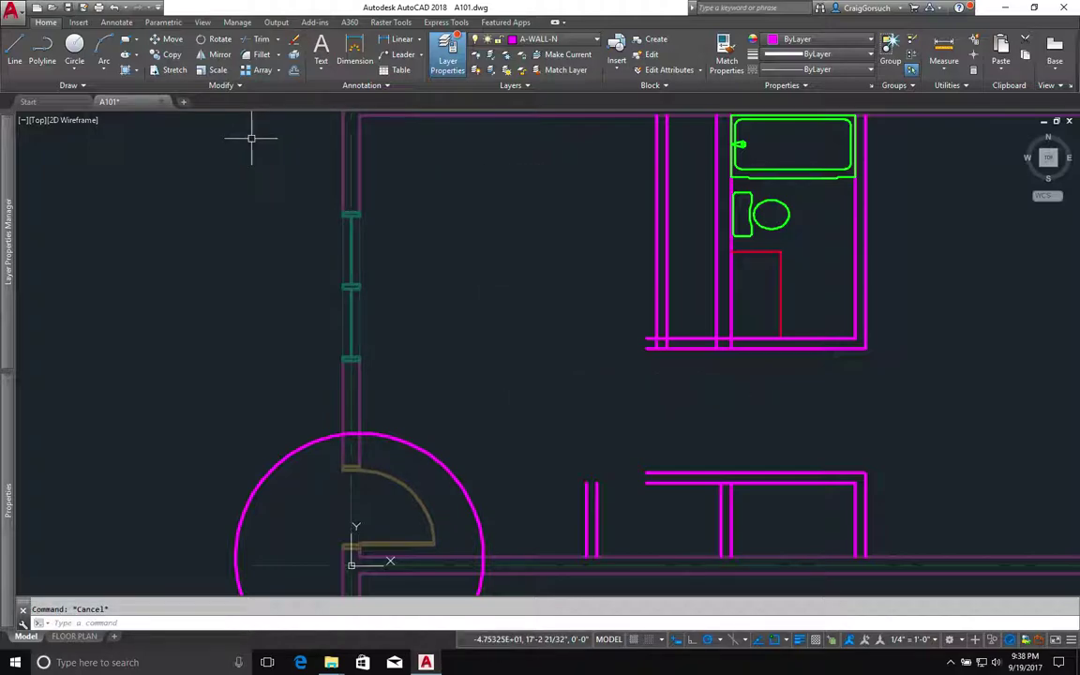
pyautogui.click(105, 70)
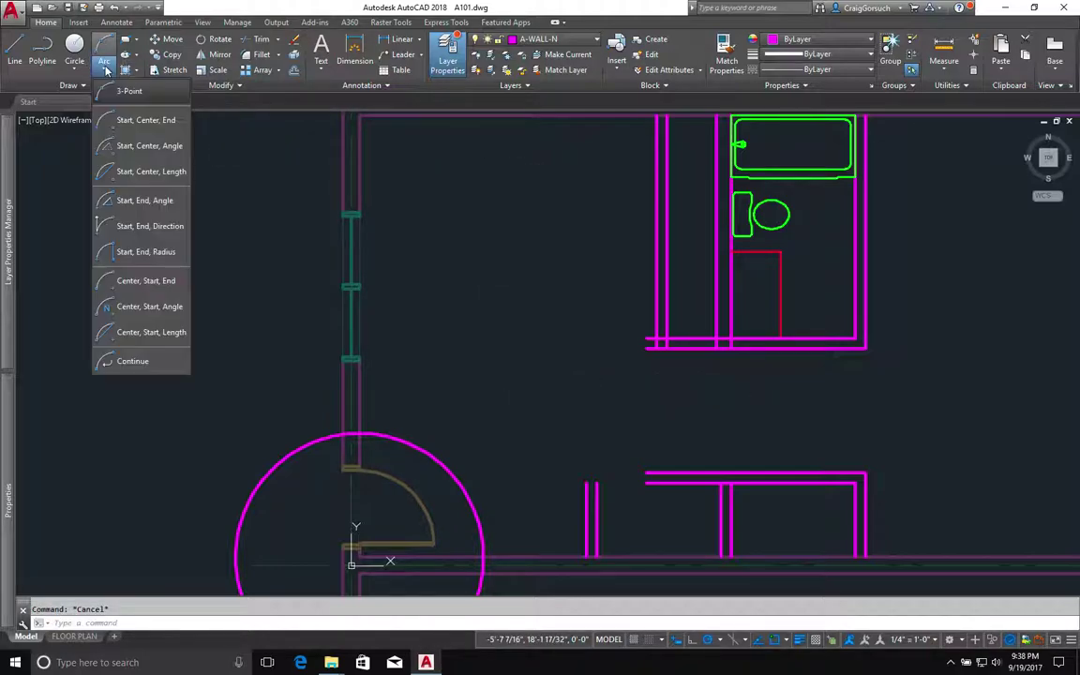
pyautogui.click(155, 228)
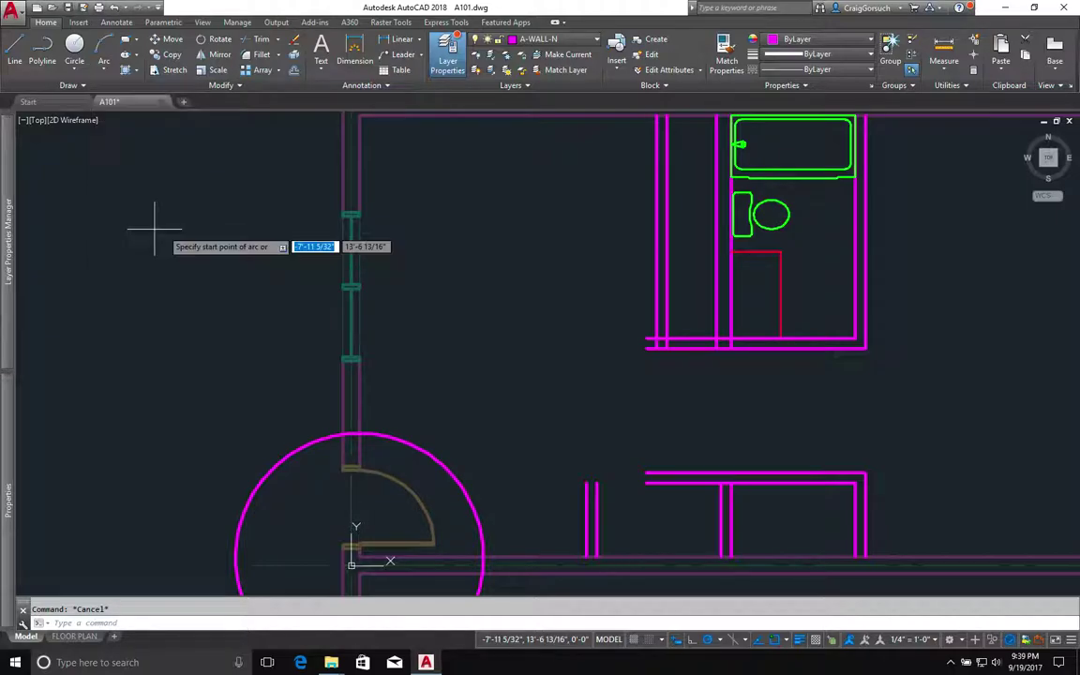
pyautogui.click(355, 434)
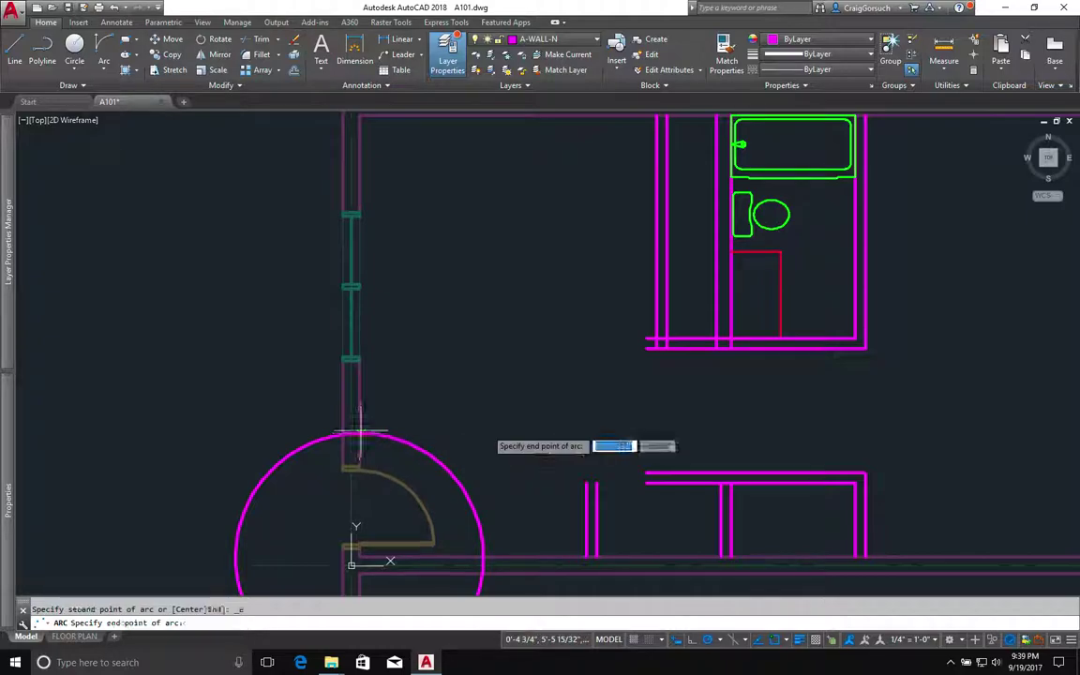
pyautogui.click(654, 345)
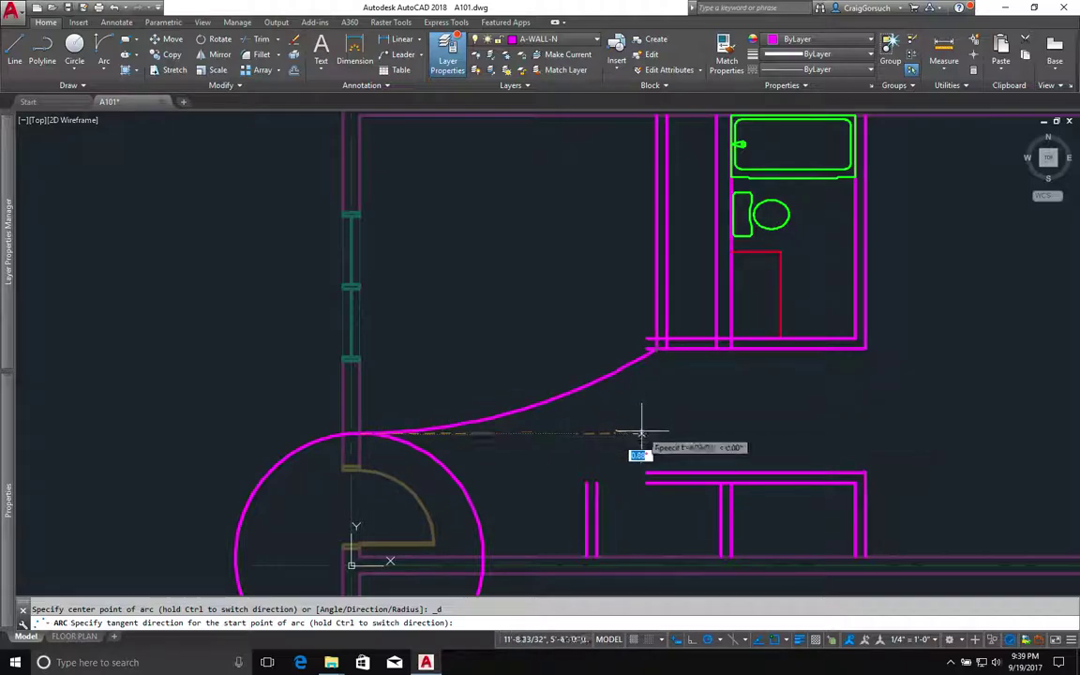
pyautogui.click(641, 433)
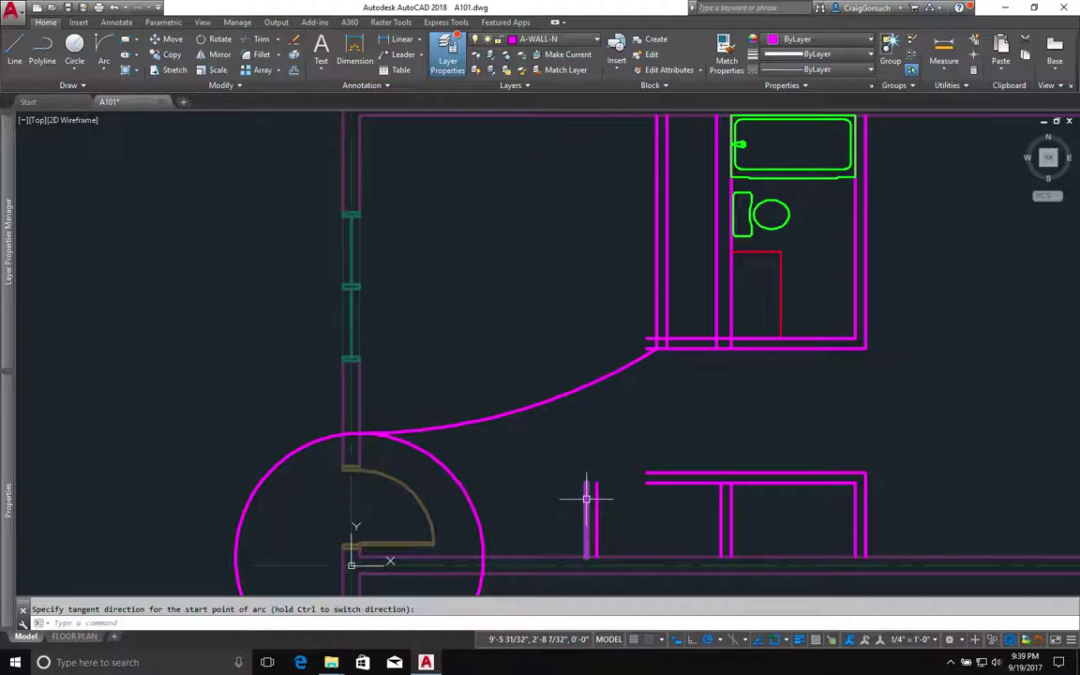
# Step: Offset the curved wall line 5' toward the lower right to form the opposite side of the entry hallway
pyautogui.write('o')
pyautogui.press('Return')
pyautogui.write('5')
pyautogui.press('Return')
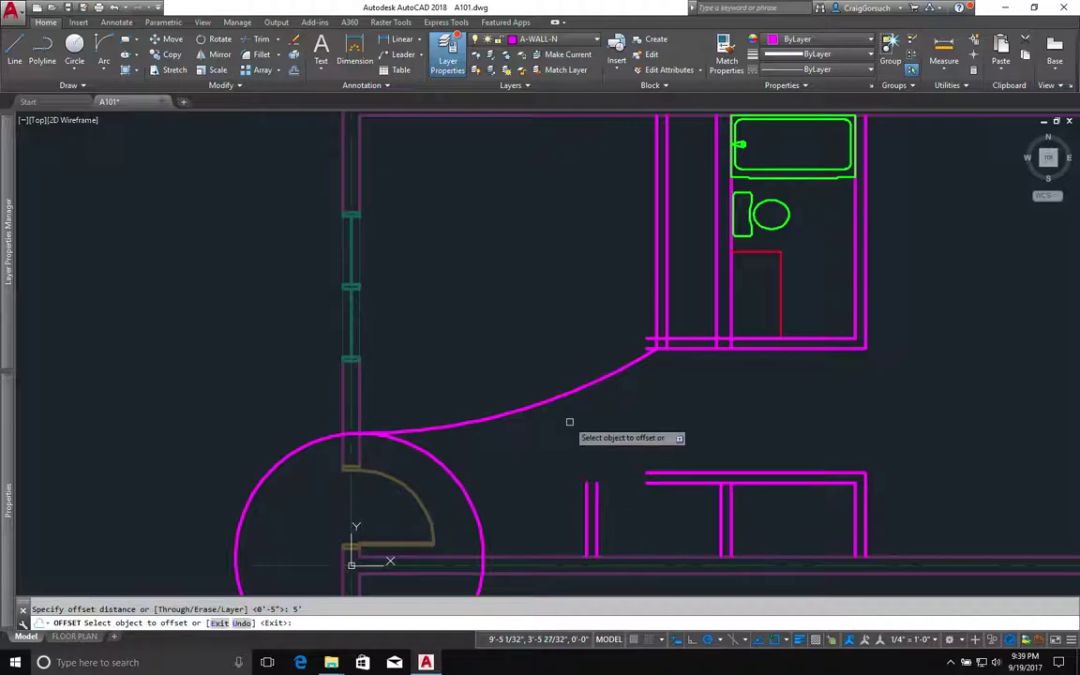
pyautogui.click(556, 398)
pyautogui.click(580, 423)
pyautogui.press('Return')
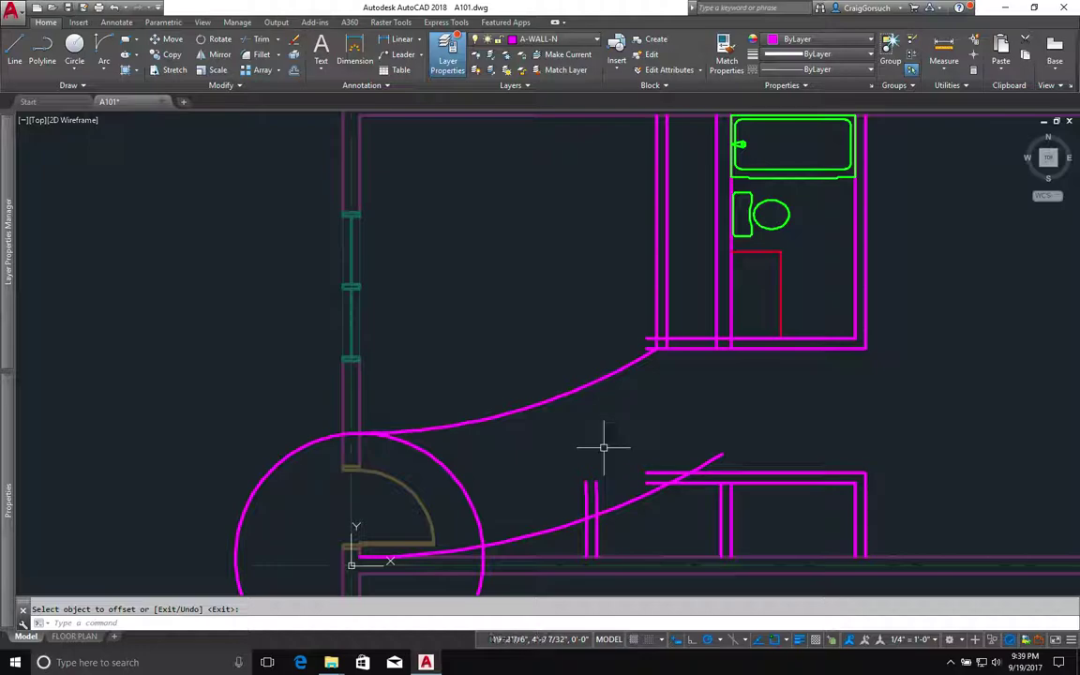
# Step: Erase the construction circle around the entry door
pyautogui.press('Escape')
pyautogui.write('e')
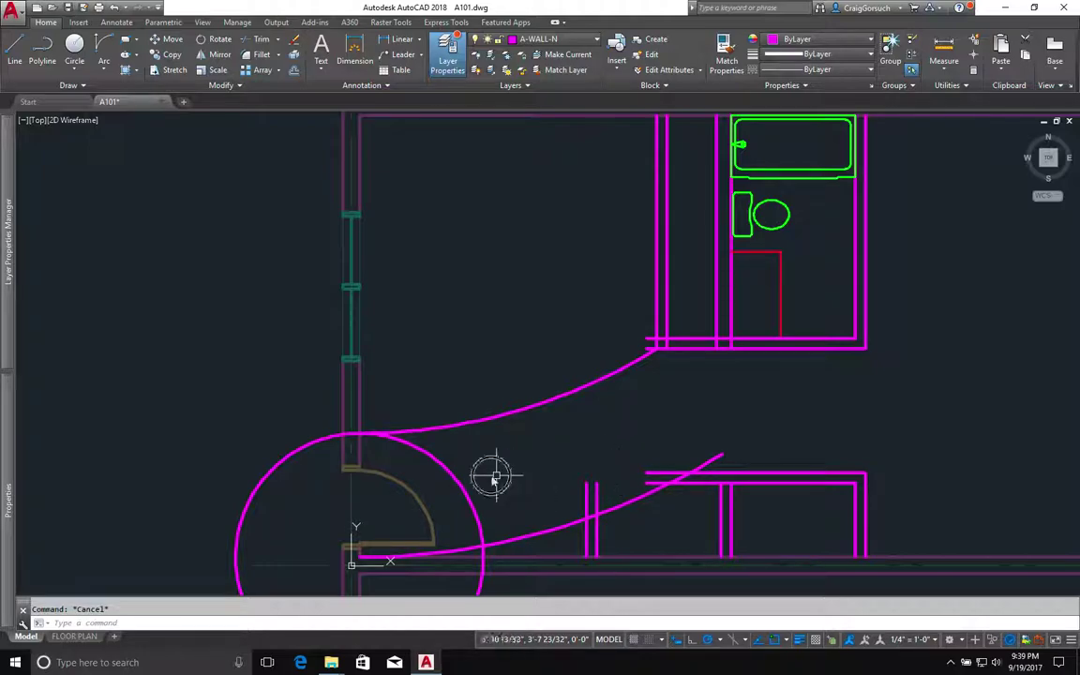
pyautogui.press('Return')
pyautogui.click(491, 474)
pyautogui.click(434, 501)
pyautogui.press('Return')
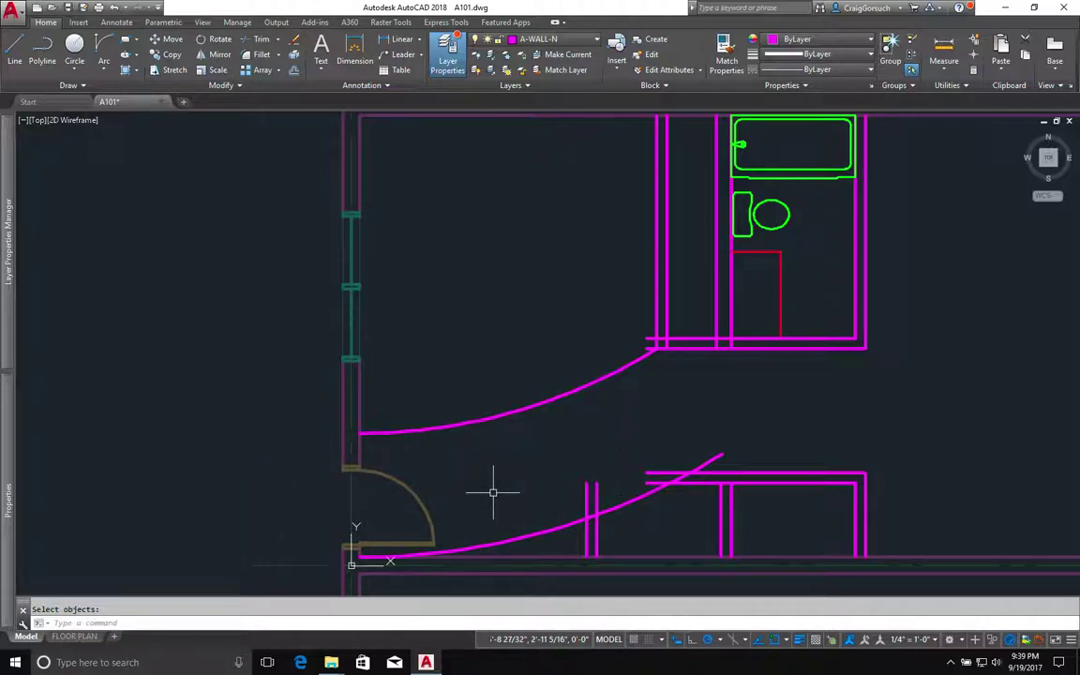
# Step: Offset the lower curved line 5" away from the hallway to give the curved wall its thickness
pyautogui.write('o')
pyautogui.press('Return')
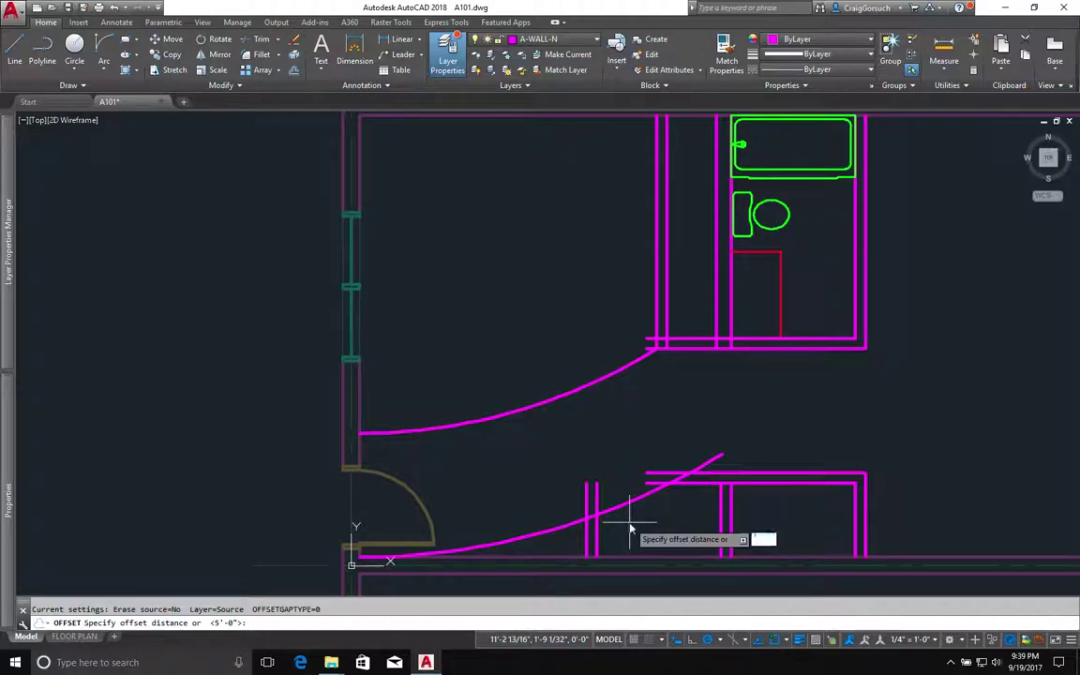
pyautogui.write('5')
pyautogui.press('Return')
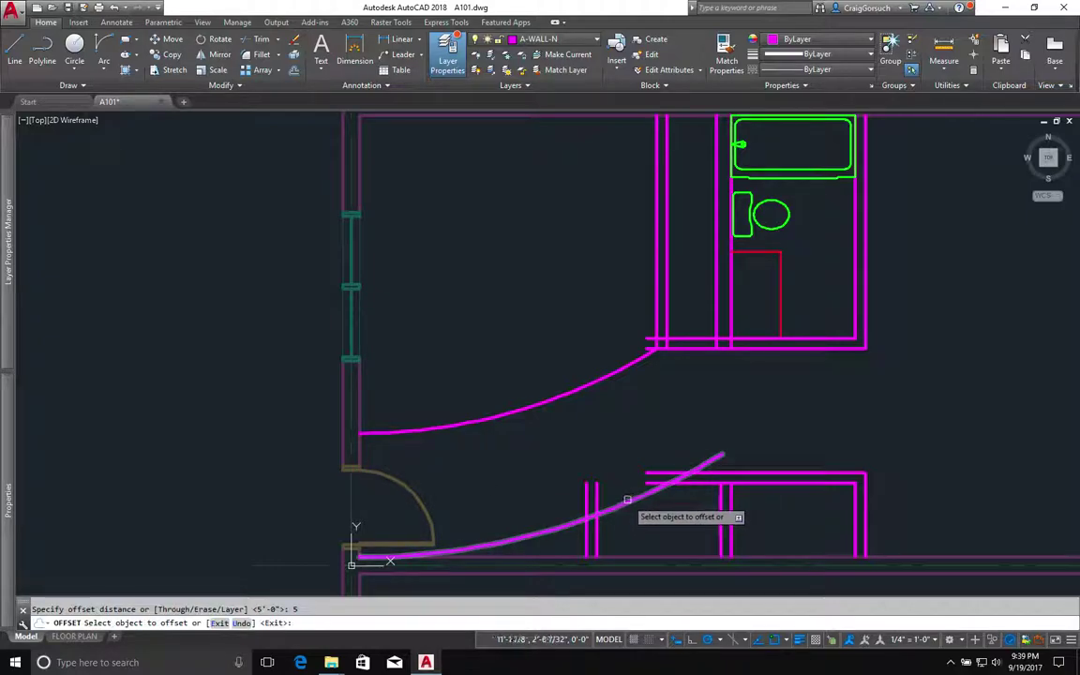
pyautogui.click(630, 500)
pyautogui.click(668, 507)
pyautogui.scroll(2, 673, 506)
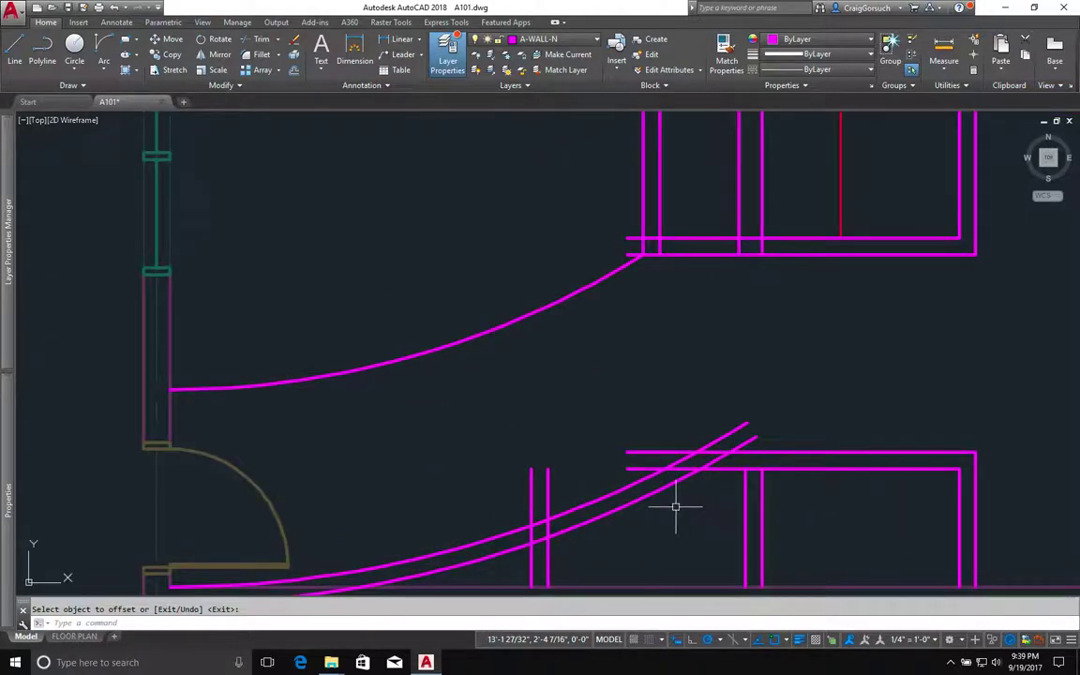
pyautogui.press('Escape')
# Step: Fillet the two lower curved wall lines to the matching horizontal wall lines of the lower closet
pyautogui.write('f')
pyautogui.press('Return')
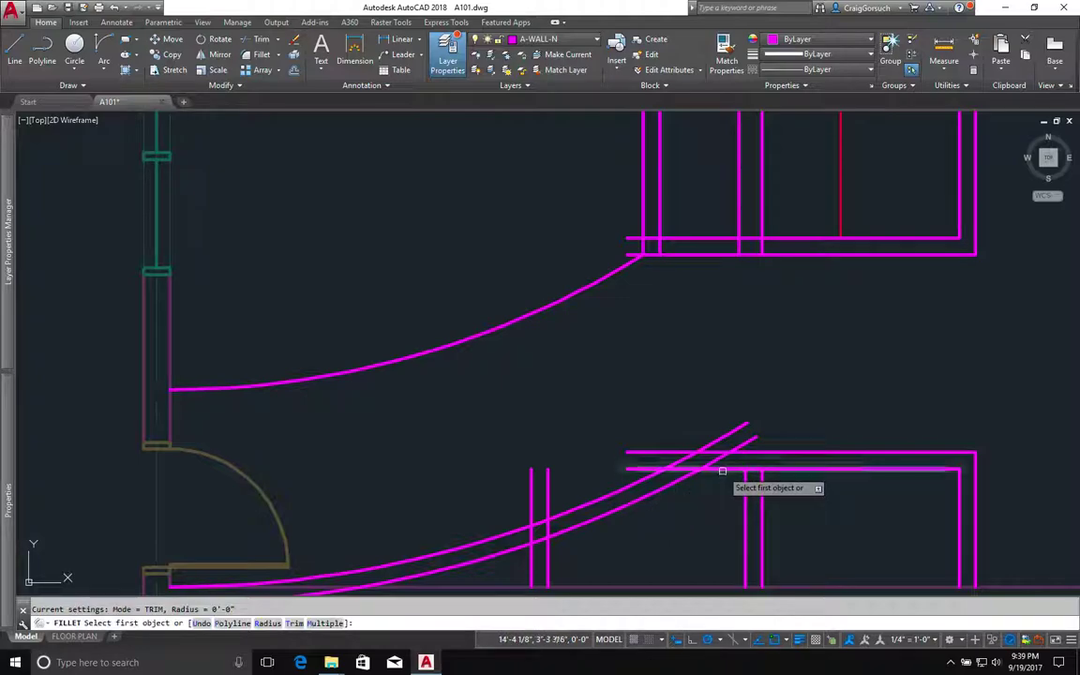
pyautogui.click(698, 469)
pyautogui.click(709, 464)
pyautogui.press('Return')
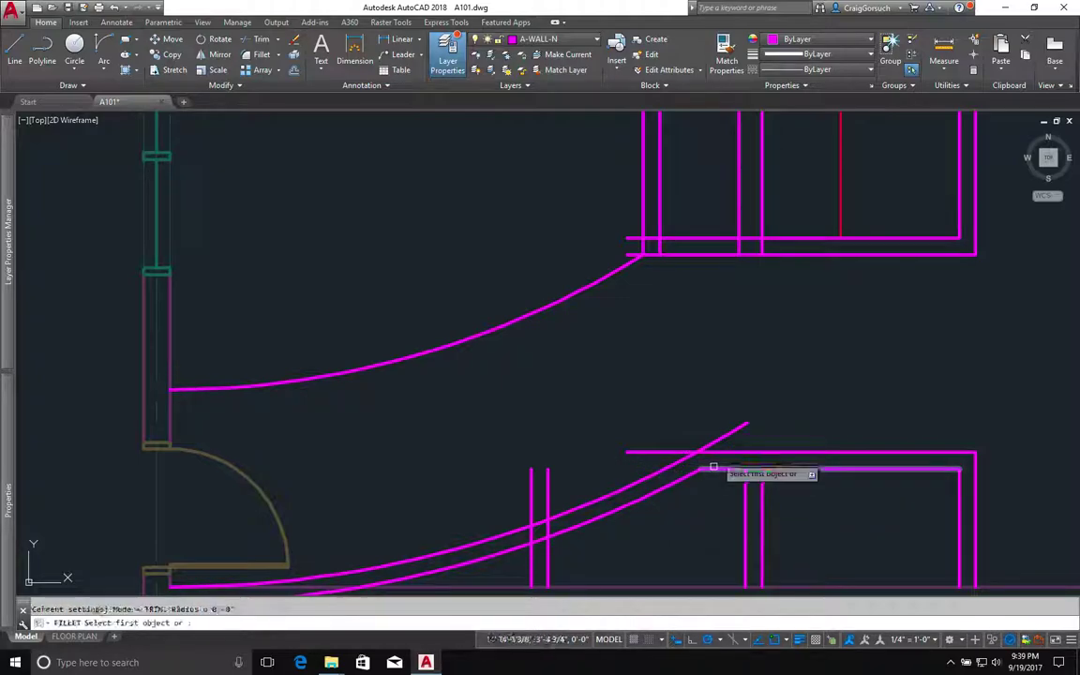
pyautogui.click(704, 454)
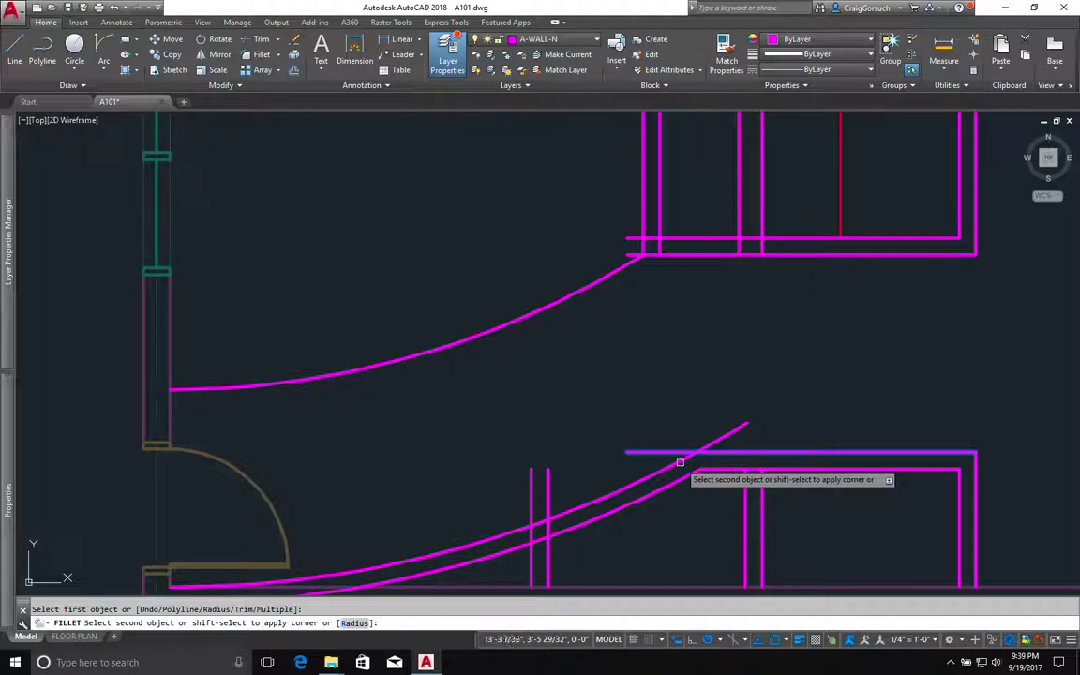
pyautogui.click(679, 458)
# Step: Fillet the lower curved wall lines to the lower closet's two left vertical wall lines, forming a clean corner
pyautogui.press('Return')
pyautogui.click(572, 522)
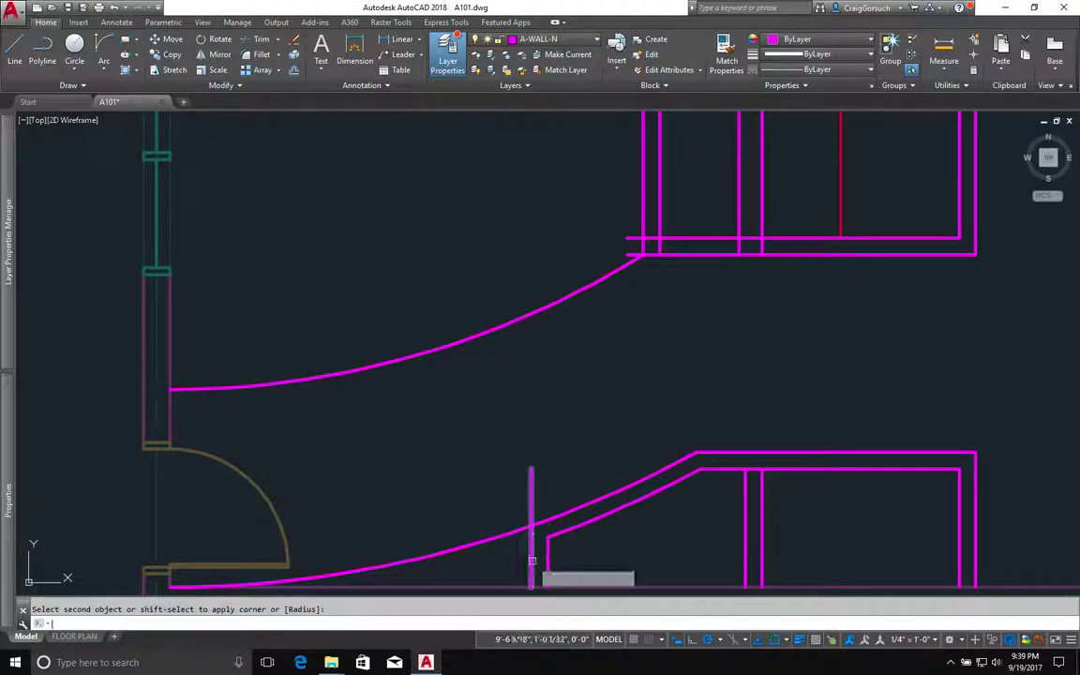
pyautogui.click(549, 516)
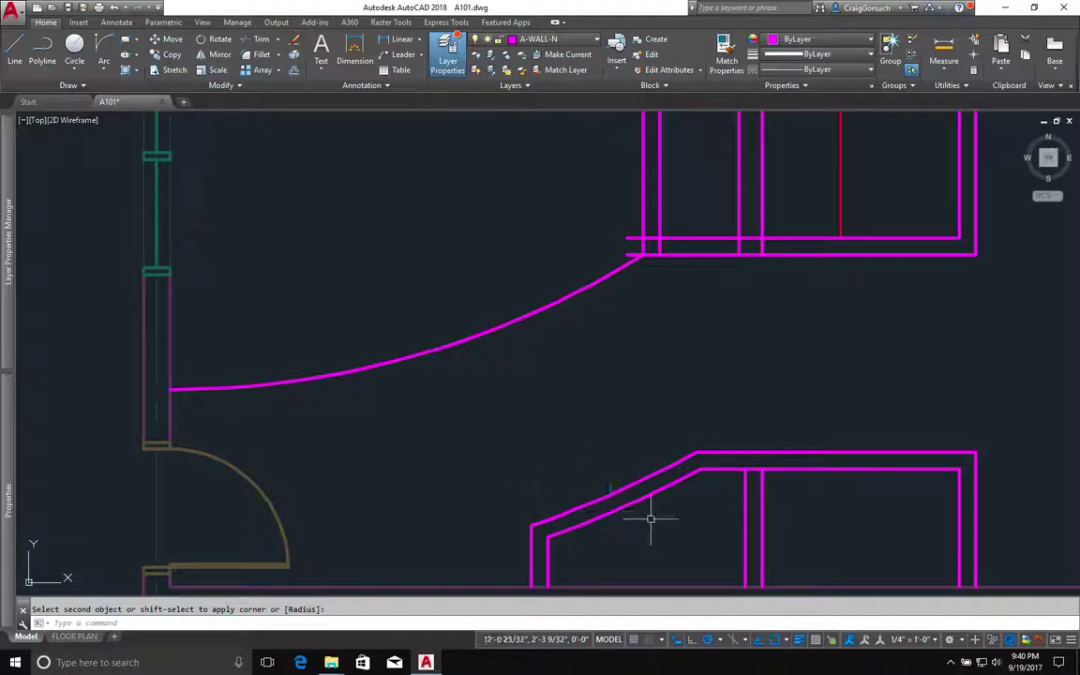
pyautogui.write('e')
pyautogui.press('space')
pyautogui.click(614, 493)
pyautogui.click(583, 404)
pyautogui.click(620, 509)
pyautogui.click(630, 517)
pyautogui.click(614, 489)
pyautogui.click(564, 385)
pyautogui.click(519, 323)
pyautogui.click(517, 321)
pyautogui.press('Escape')
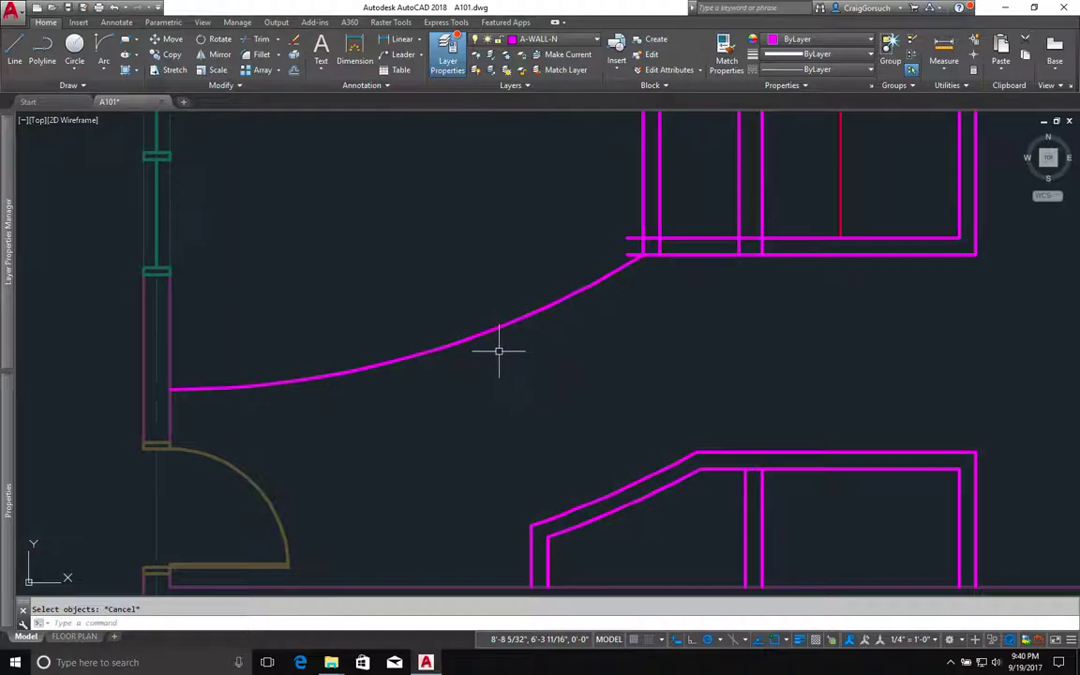
# Step: Offset the upper curved wall line 5" toward the upper left, away from the entry hallway
pyautogui.write('o')
pyautogui.press('Return')
pyautogui.write('5')
pyautogui.press('Return')
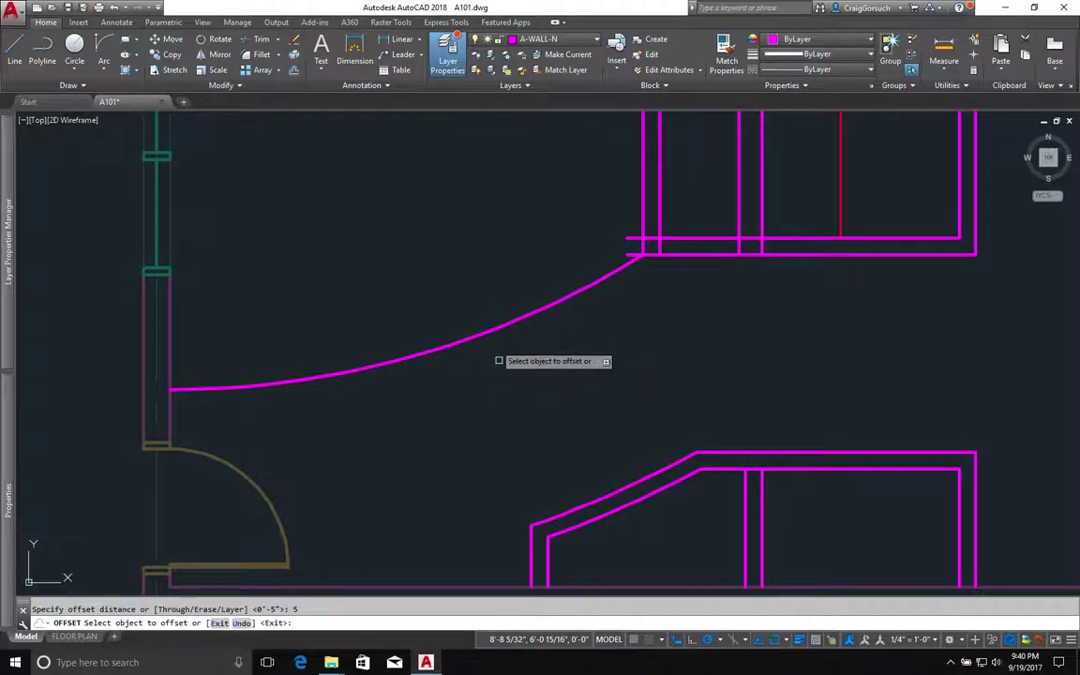
pyautogui.click(486, 325)
pyautogui.click(465, 297)
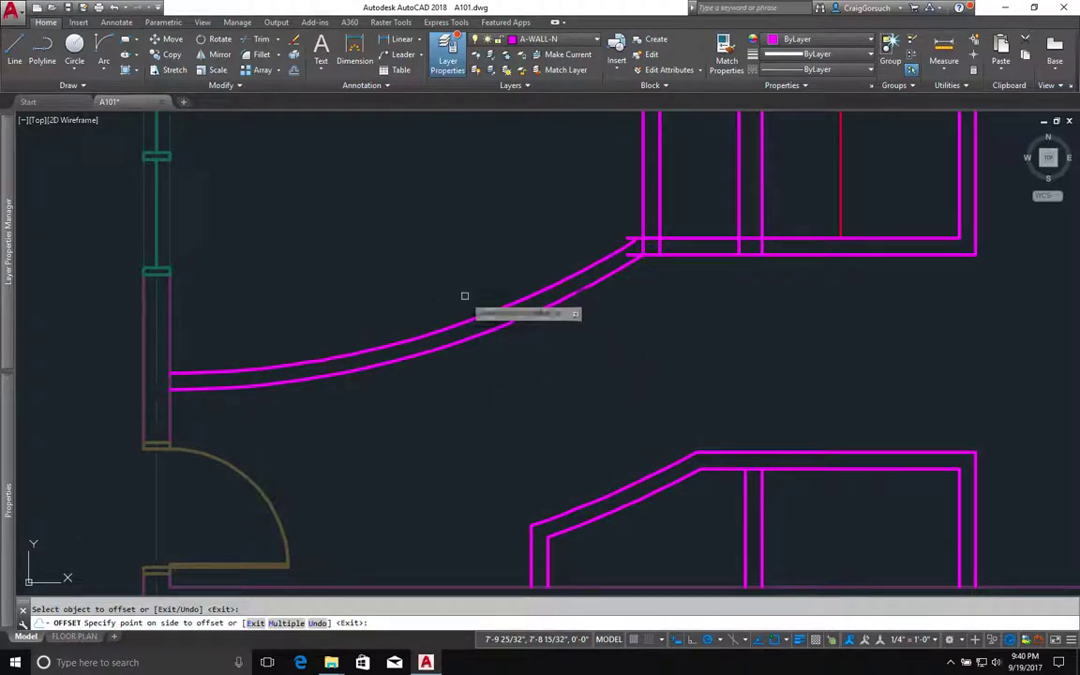
pyautogui.press('Return')
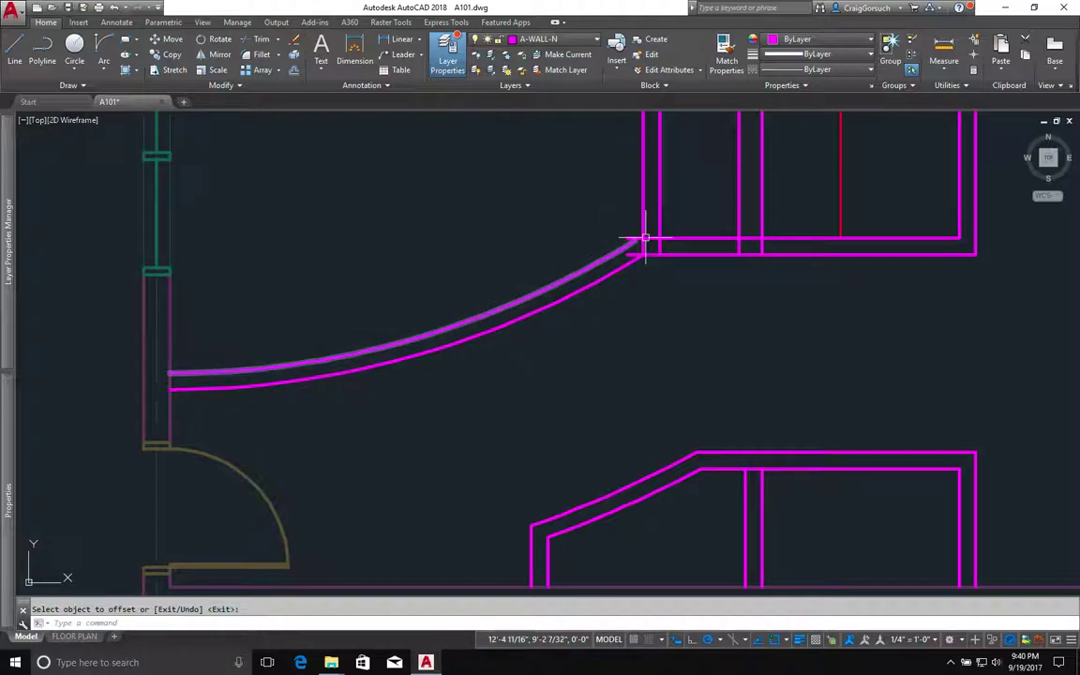
# Step: Fillet the upper closet's left outer wall line to the new offset curve
pyautogui.write('f')
pyautogui.press('Return')
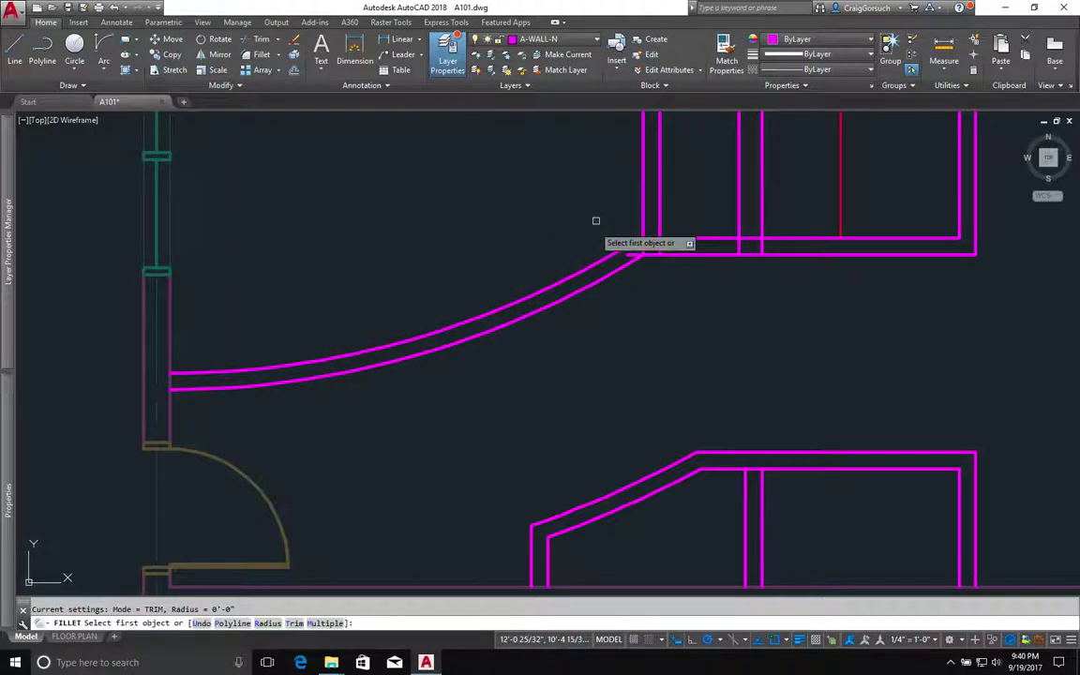
pyautogui.click(643, 201)
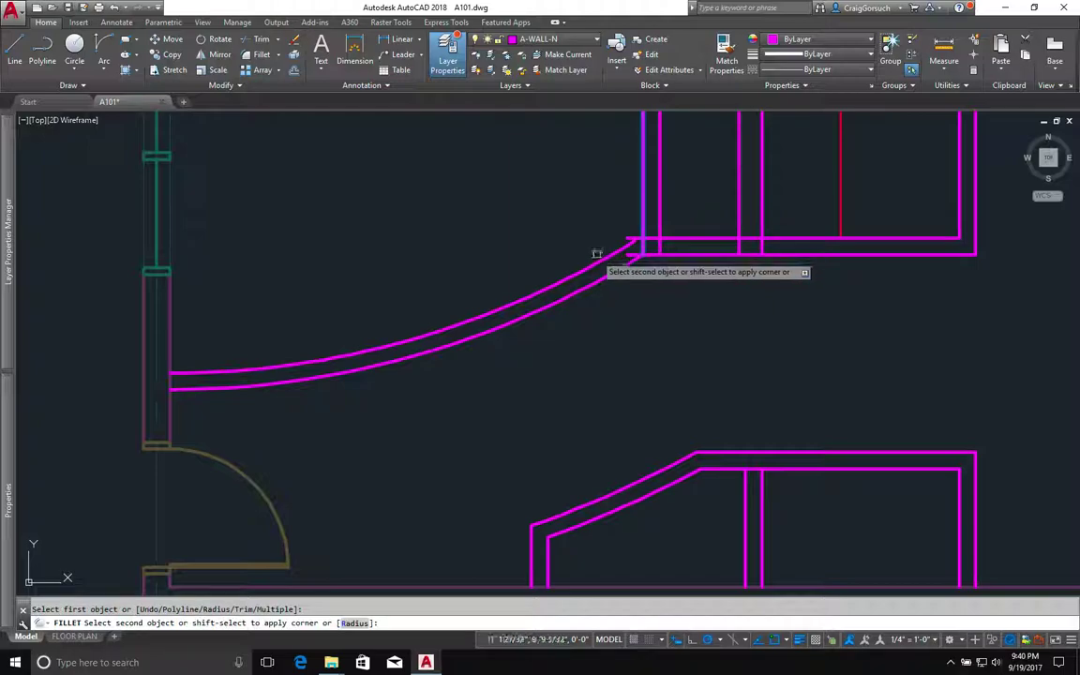
pyautogui.click(595, 261)
# Step: Fillet the upper closet's inner lower-left corner and join its outer bottom wall line to the hallway-side curve
pyautogui.press('Return')
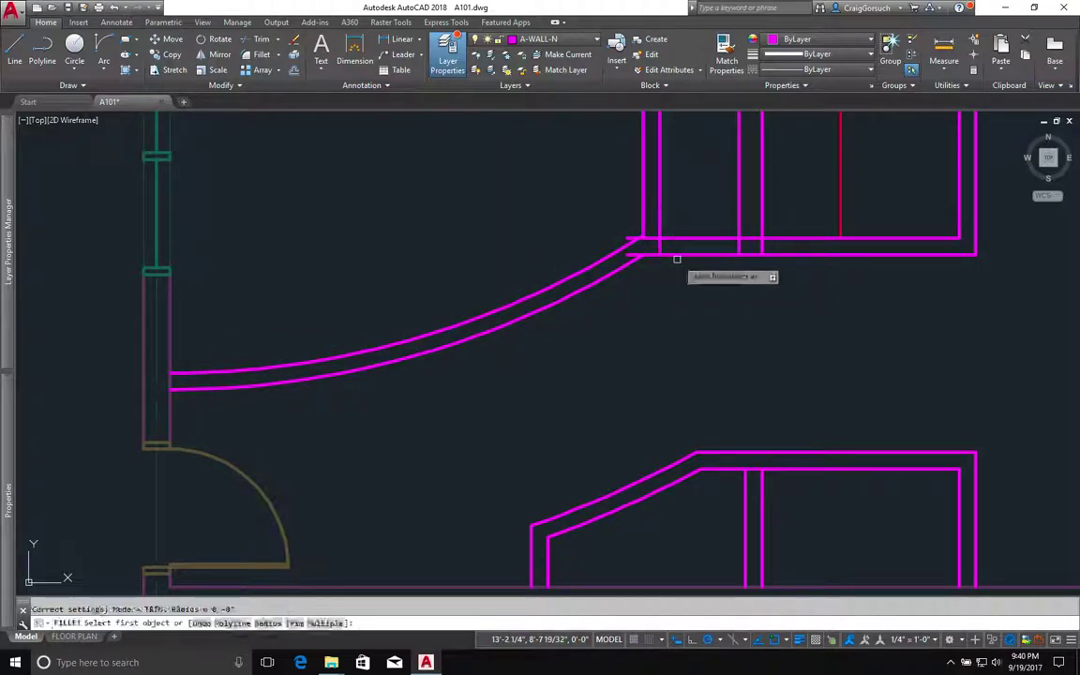
pyautogui.click(671, 237)
pyautogui.click(661, 242)
pyautogui.press('Return')
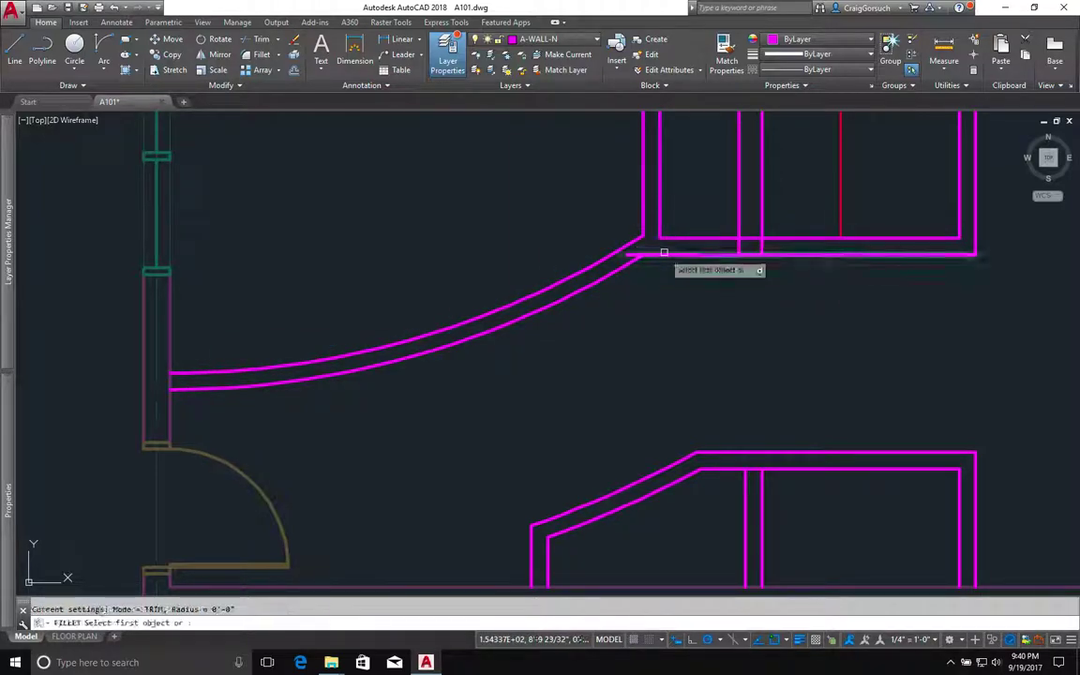
pyautogui.click(647, 255)
pyautogui.click(633, 262)
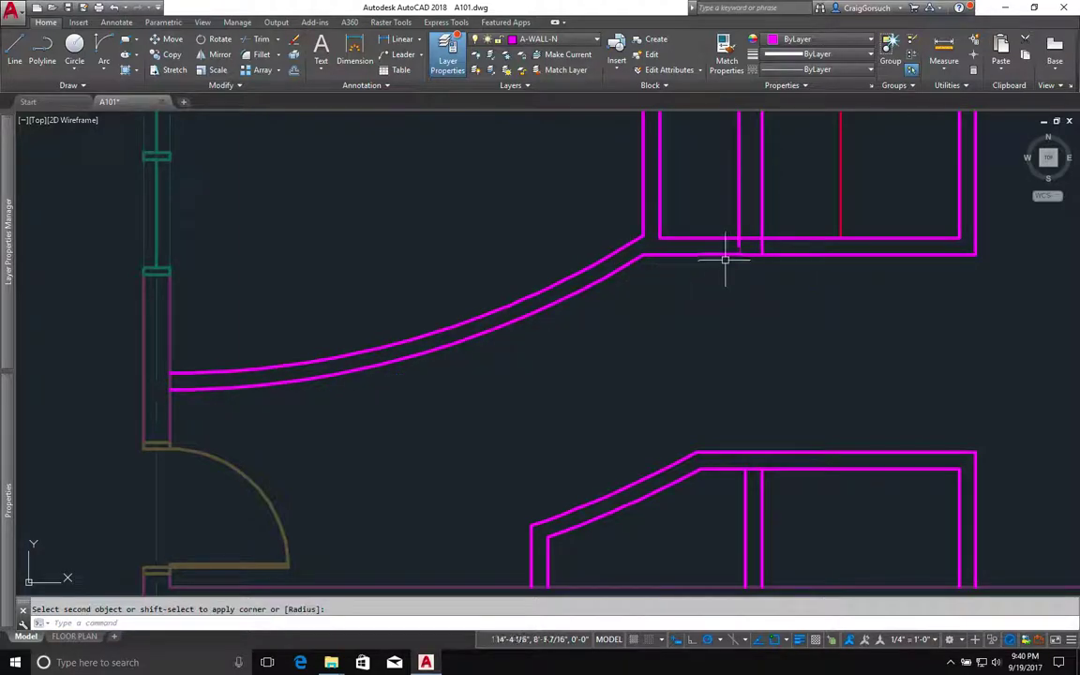
pyautogui.press('Escape')
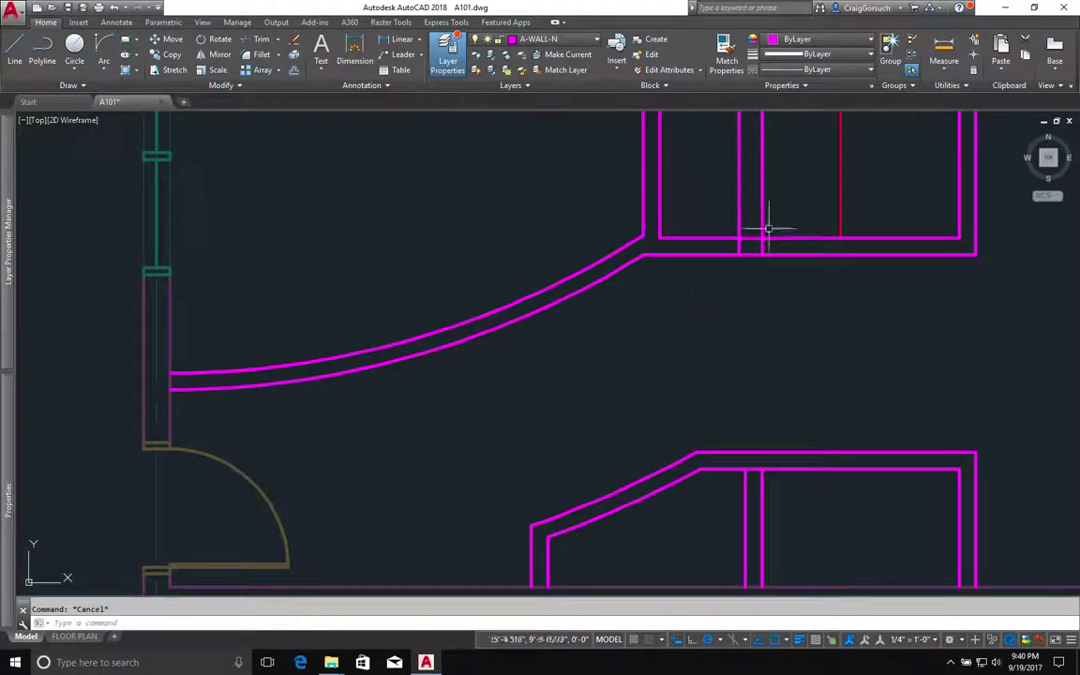
# Step: Break the inner horizontal wall line where it crosses the partition between the upper closet and the bathroom
pyautogui.scroll(2, 774, 229)
pyautogui.scroll(2, 777, 229)
pyautogui.moveTo(777, 229); pyautogui.dragTo(687, 261, button='middle')
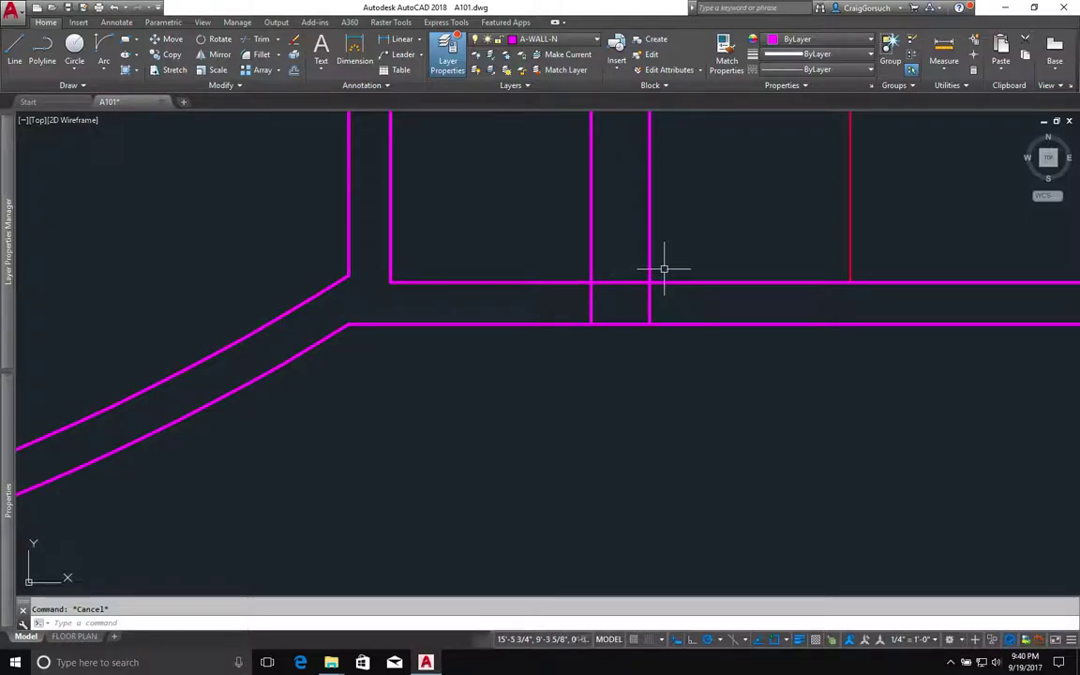
pyautogui.click(247, 84)
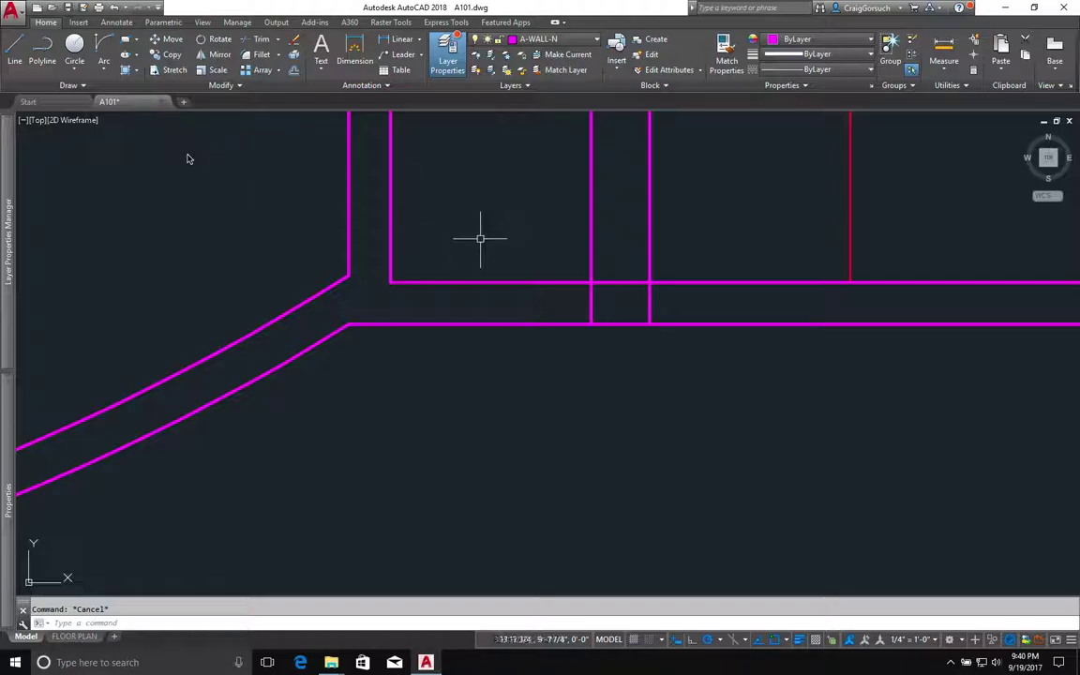
pyautogui.write('r')
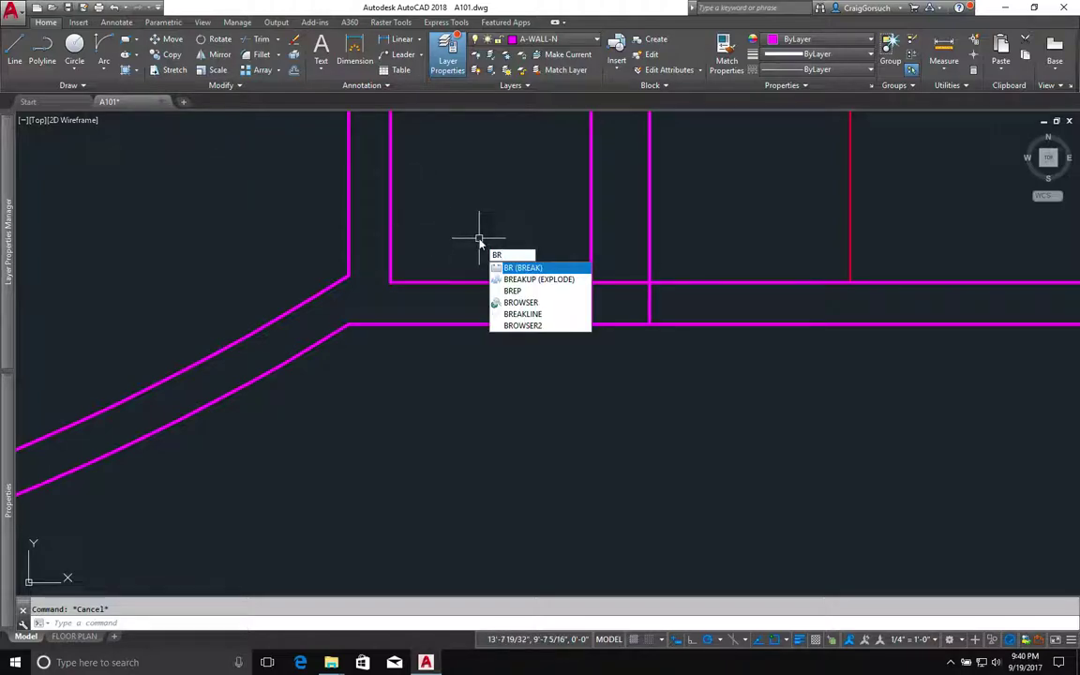
pyautogui.press('Return')
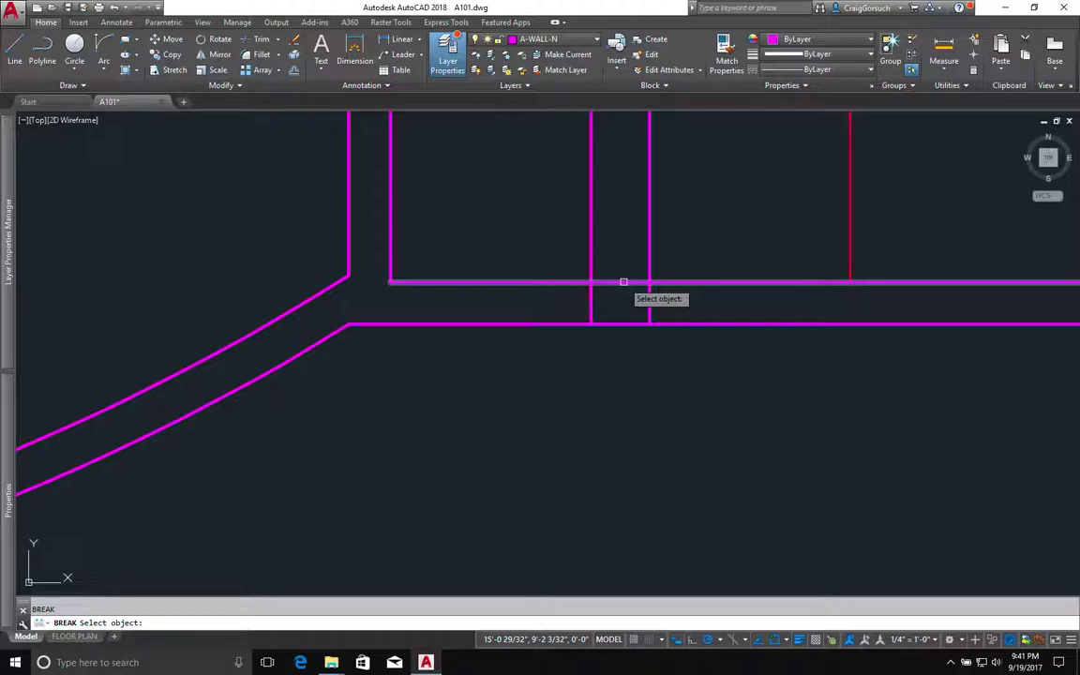
pyautogui.click(622, 282)
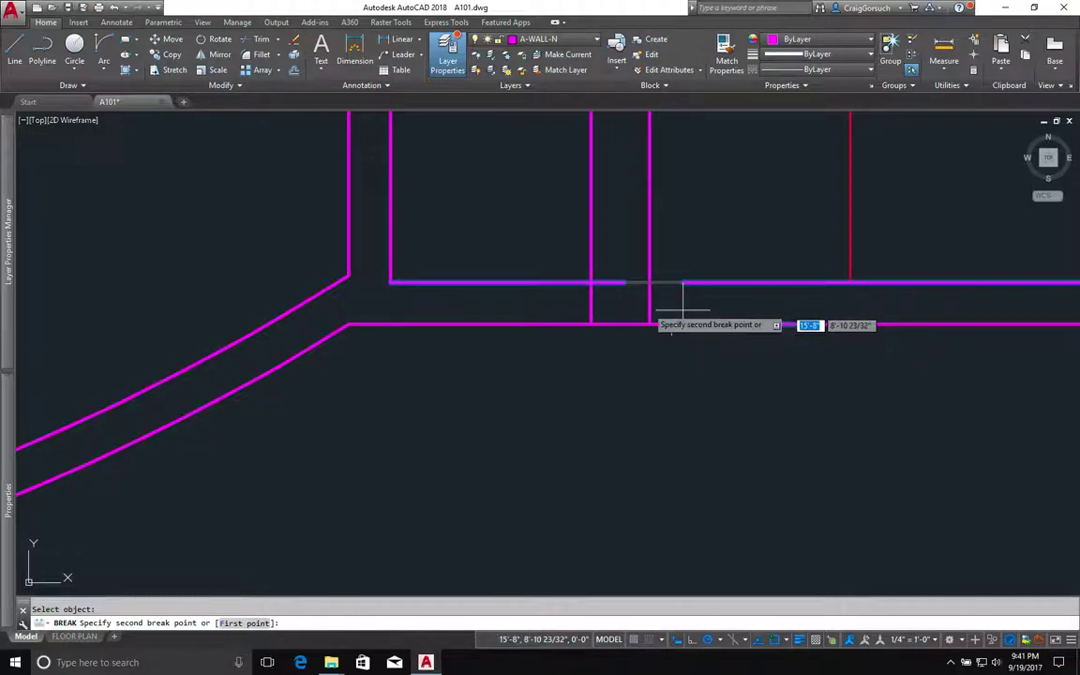
pyautogui.click(590, 304)
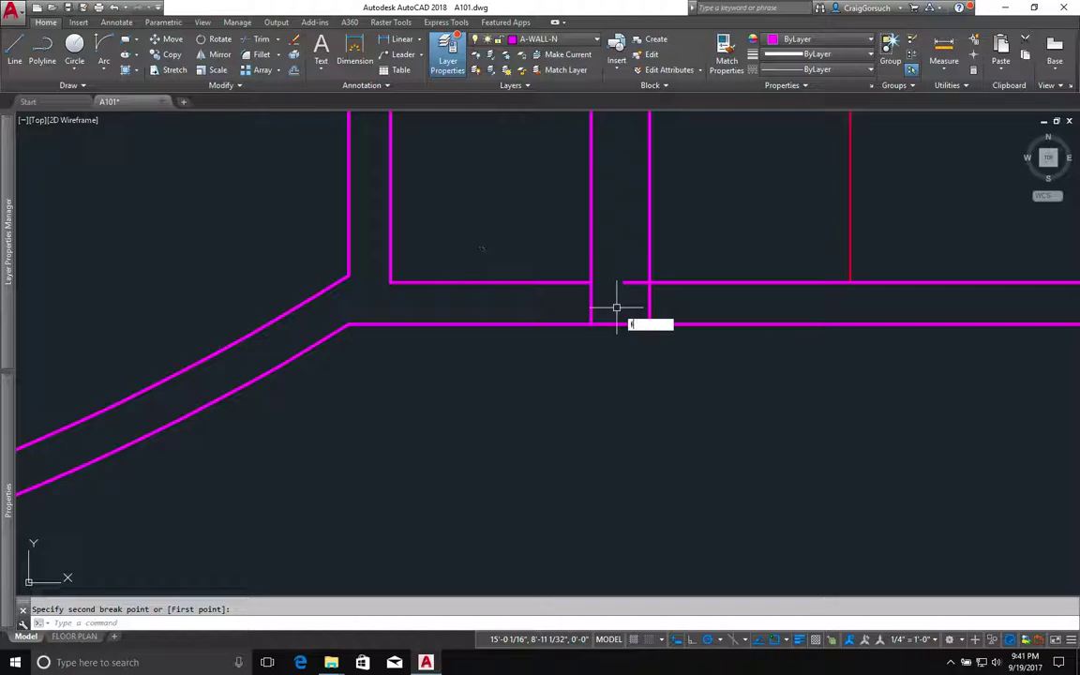
# Step: Fillet both faces of the closet-bathroom partition to the broken inner horizontal wall line
pyautogui.write('f')
pyautogui.press('Return')
pyautogui.click(670, 281)
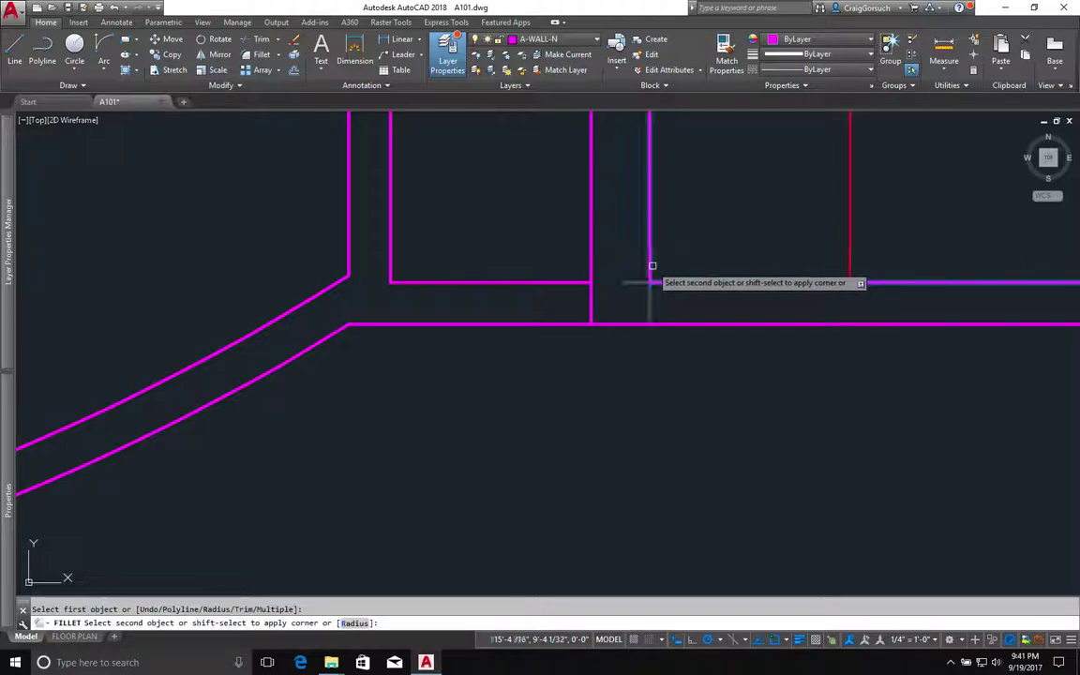
pyautogui.click(649, 266)
pyautogui.press('Return')
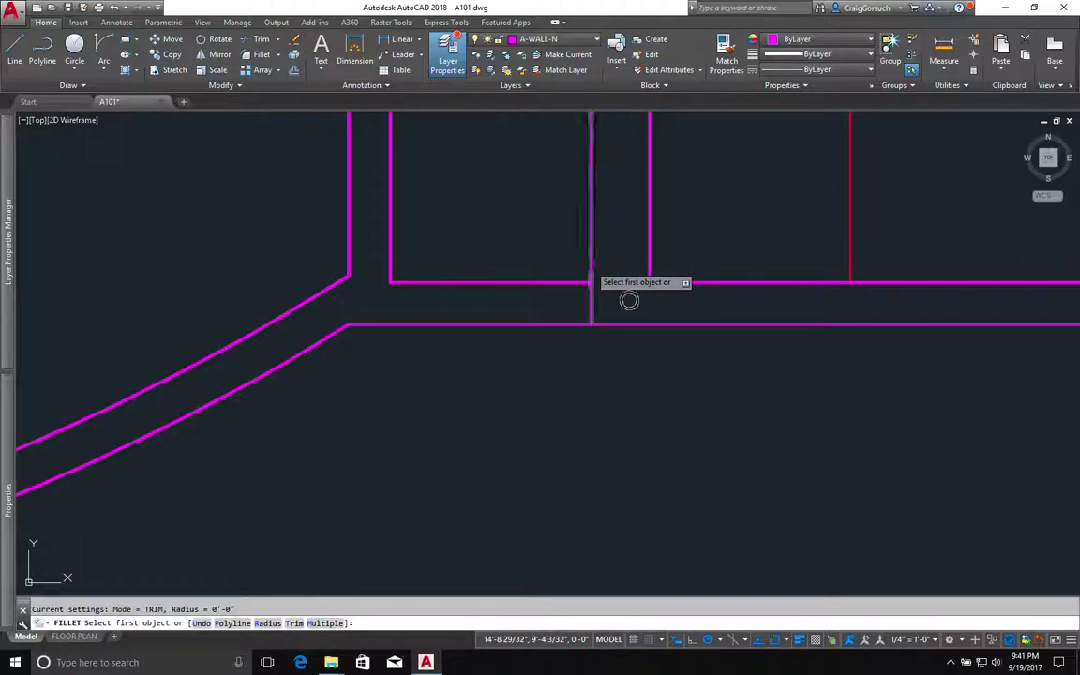
pyautogui.click(590, 267)
pyautogui.click(570, 282)
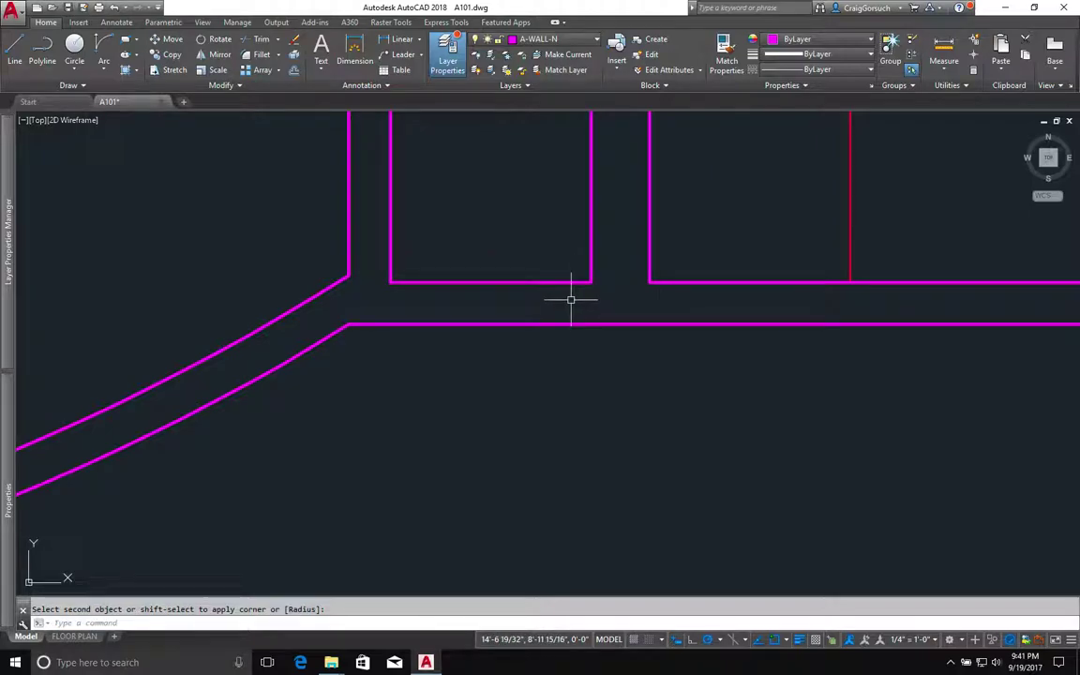
# Step: Undo the fillets and the break at the closet-bathroom partition
pyautogui.write('u')
pyautogui.press('Return')
pyautogui.press('Return')
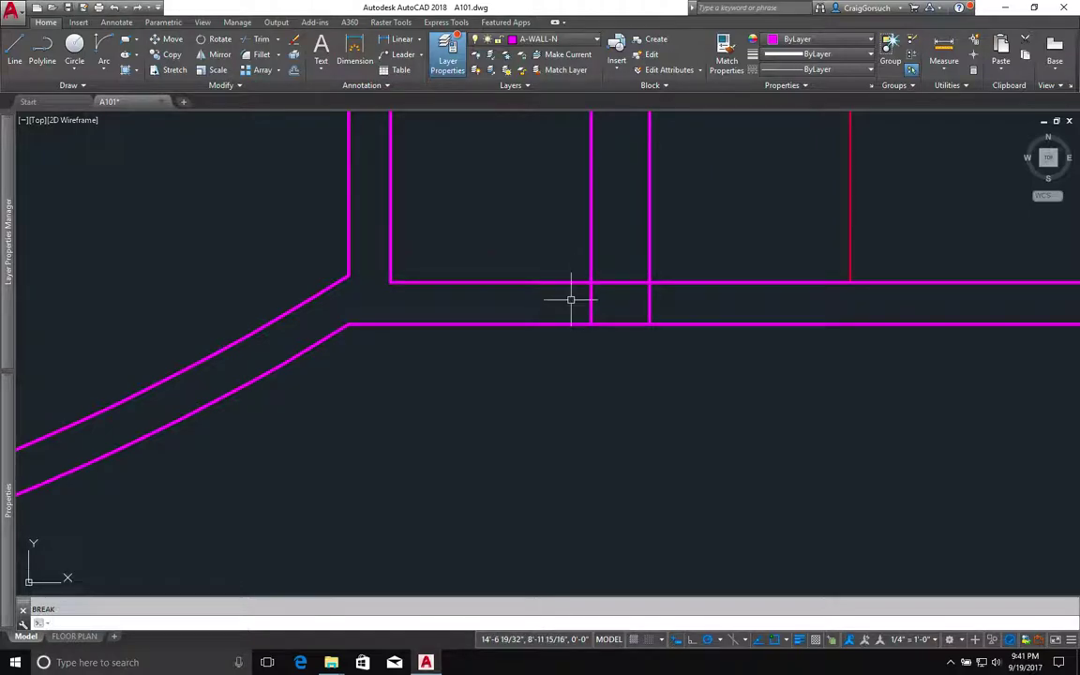
# Step: Trim the overlapping lines where the closet-bathroom partition meets the horizontal hallway wall, leaving an open T-junction
pyautogui.write('tr')
pyautogui.press('Return')
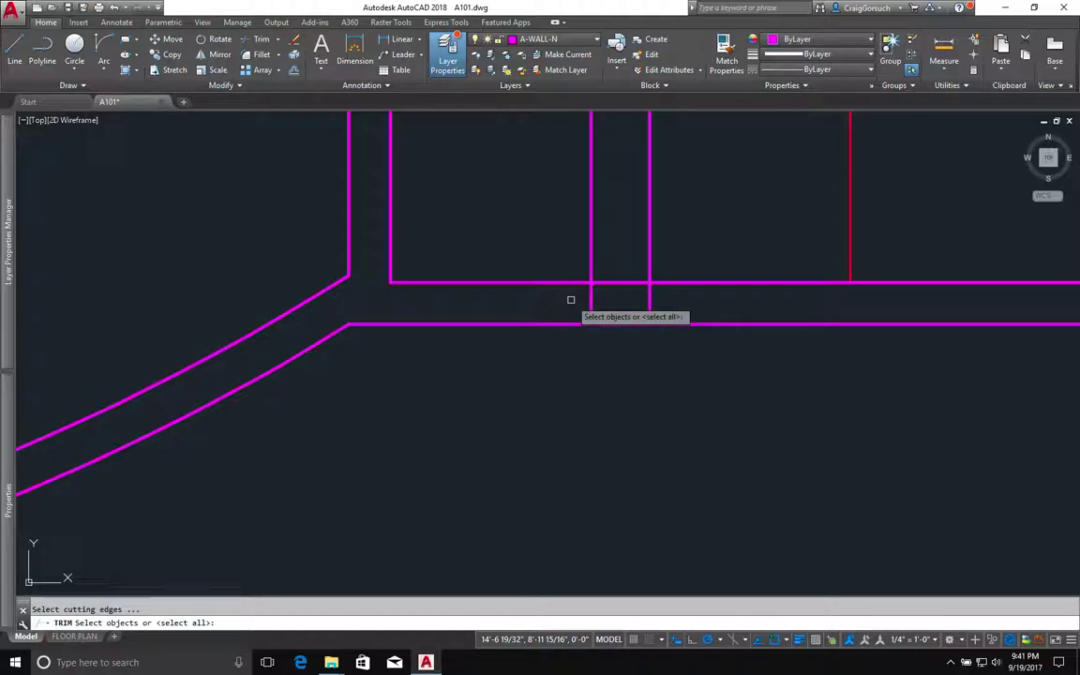
pyautogui.press('Return')
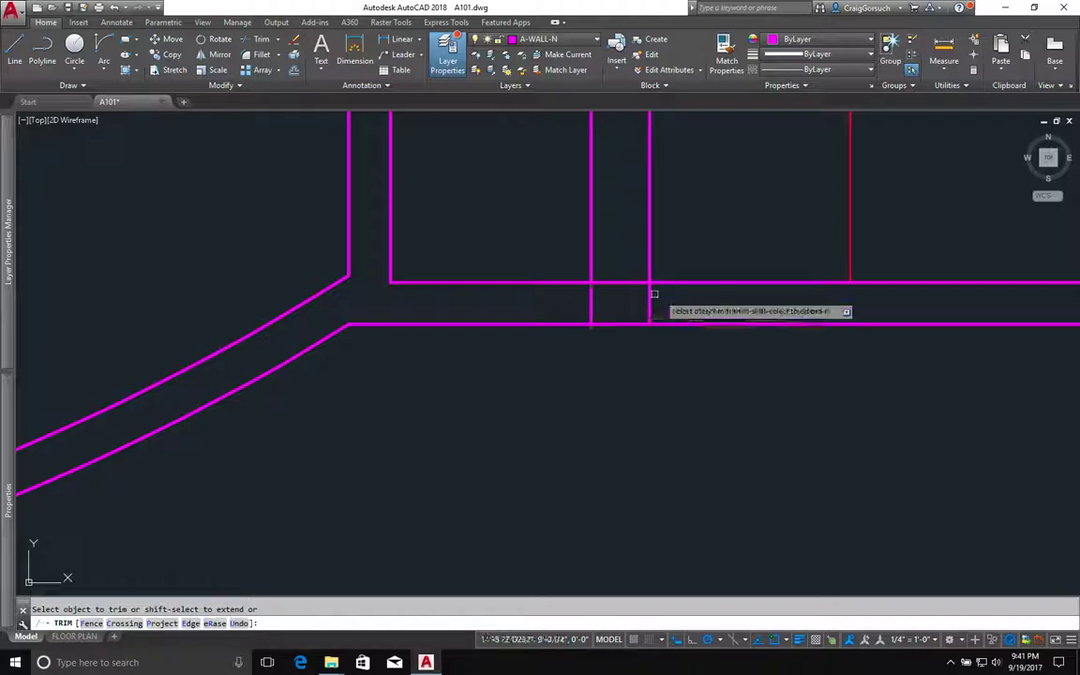
pyautogui.click(682, 284)
pyautogui.click(593, 296)
pyautogui.click(617, 283)
pyautogui.click(591, 299)
pyautogui.press('Return')
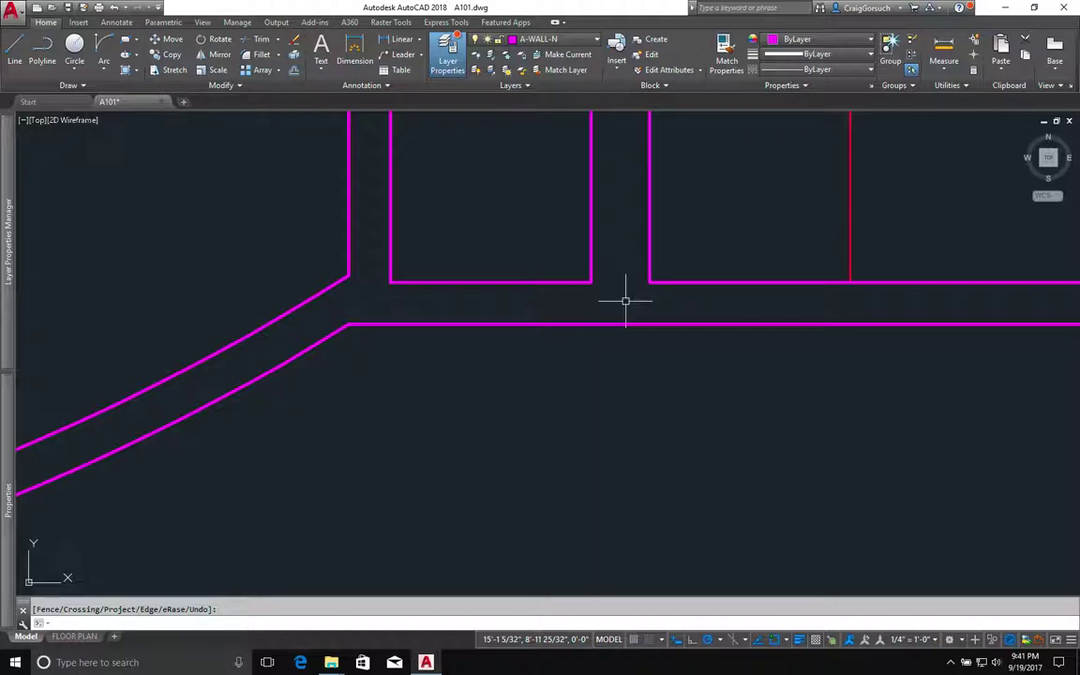
# Step: Make the bathtub's layer, P-FIXT-N, current by picking the bathtub
pyautogui.scroll(-1, 625, 301)
pyautogui.scroll(-2, 623, 302)
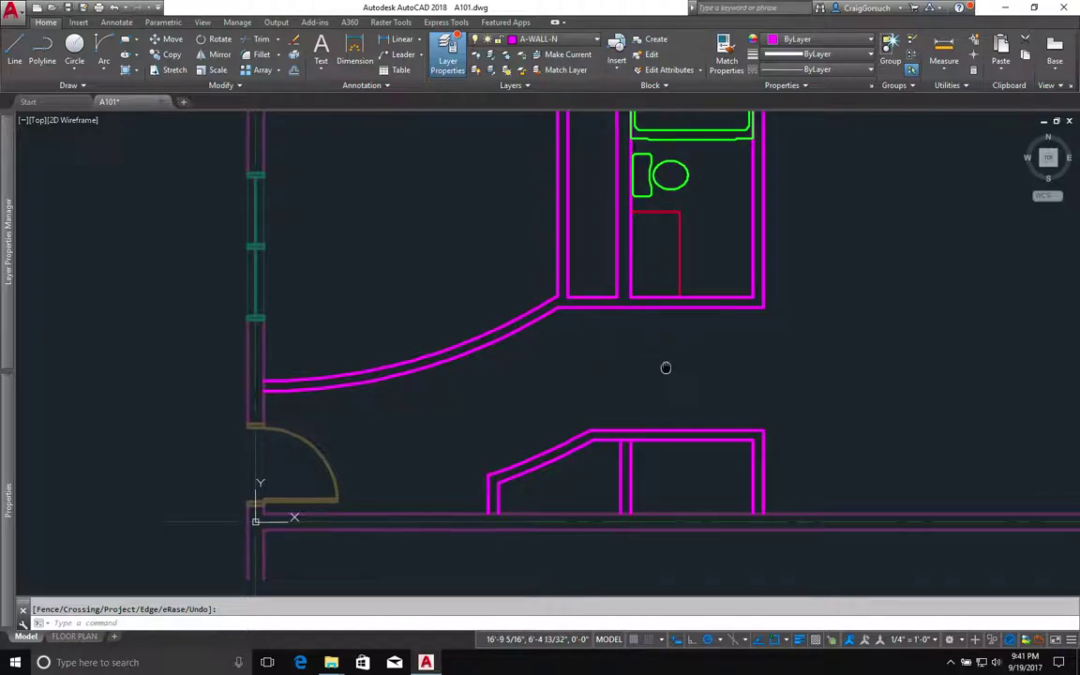
pyautogui.moveTo(665, 366)
pyautogui.mouseDown(button='middle')
pyautogui.moveTo(515, 424)
pyautogui.moveTo(483, 456)
pyautogui.mouseUp(button='middle')
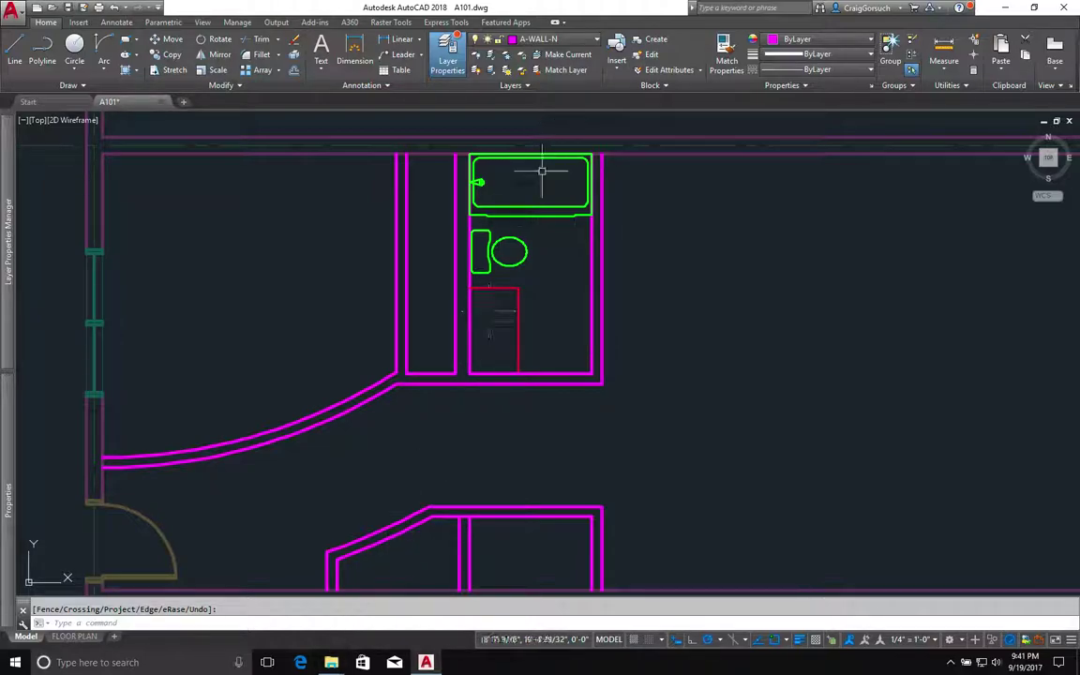
pyautogui.click(566, 58)
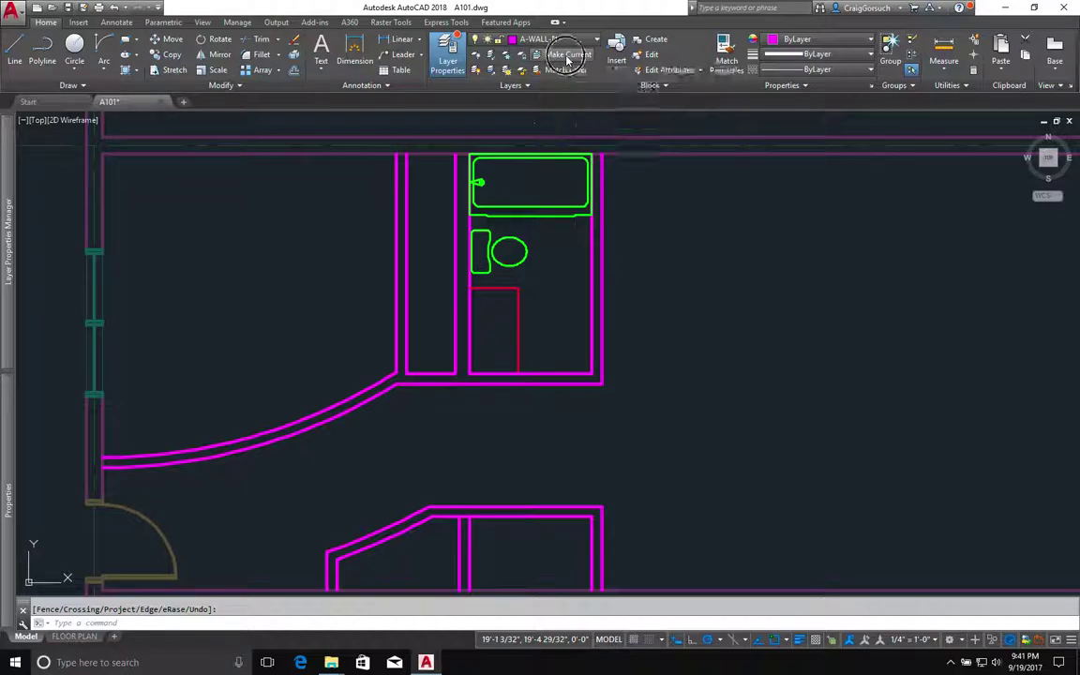
pyautogui.click(536, 217)
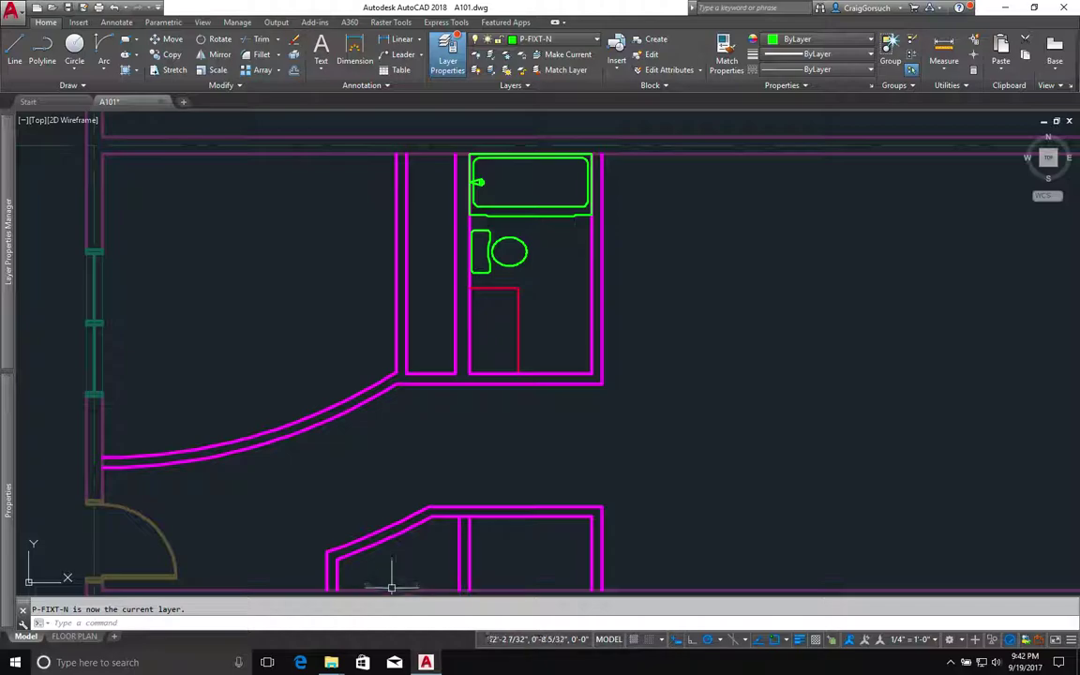
# Step: Insert the Lavatory Elliptical block from the CVAD Blocks folder, centred along the wall behind the bathroom counter, at scale 1 and rotation 0
pyautogui.moveTo(340, 663)
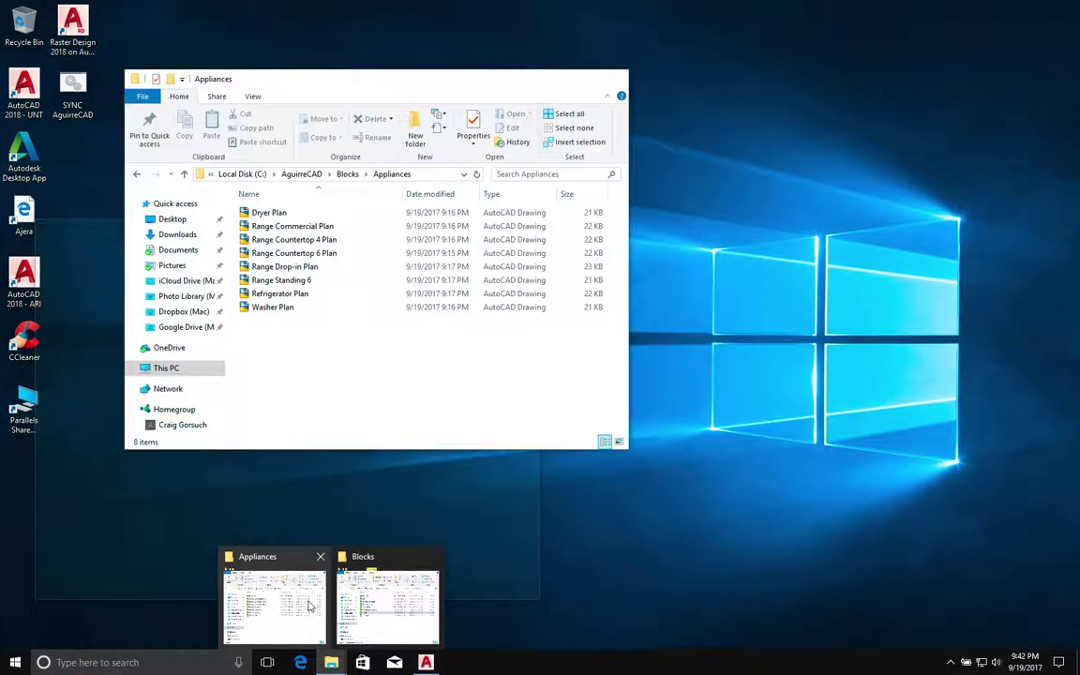
pyautogui.click(309, 606)
pyautogui.moveTo(331, 663)
pyautogui.click(365, 617)
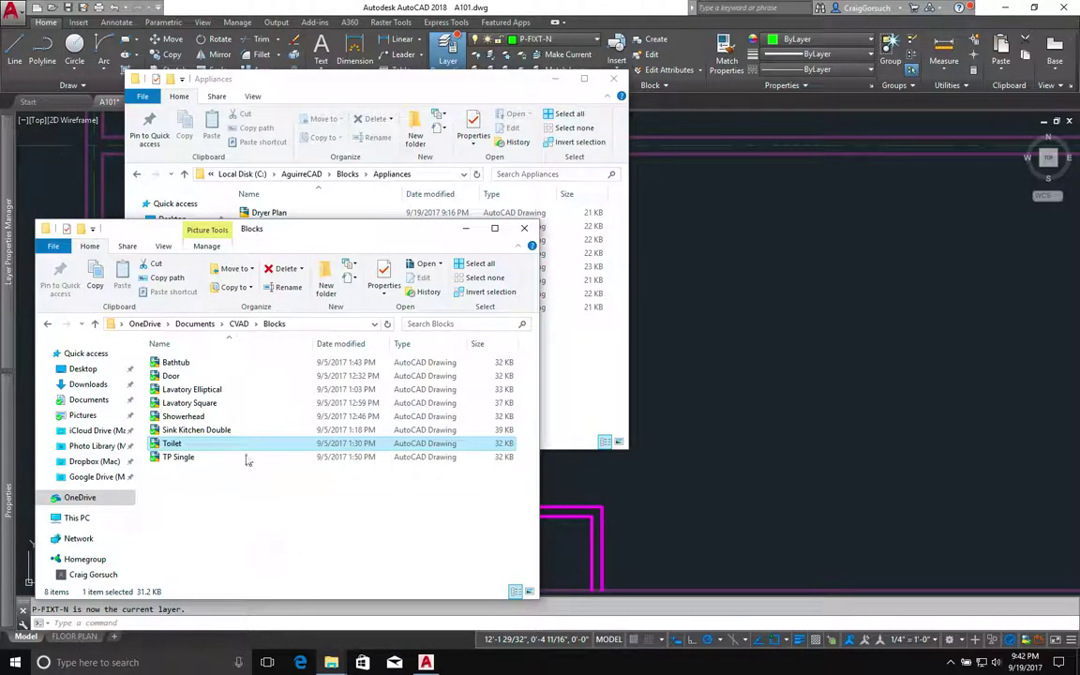
pyautogui.click(198, 404)
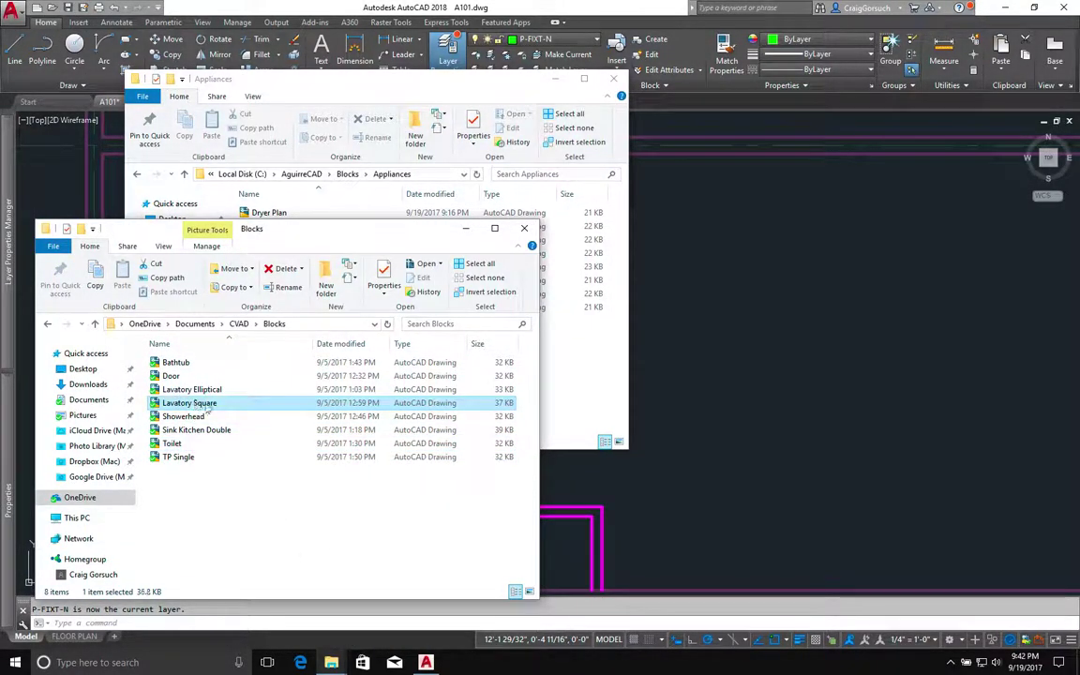
pyautogui.moveTo(192, 389)
pyautogui.mouseDown()
pyautogui.moveTo(559, 409)
pyautogui.moveTo(679, 436)
pyautogui.mouseUp()
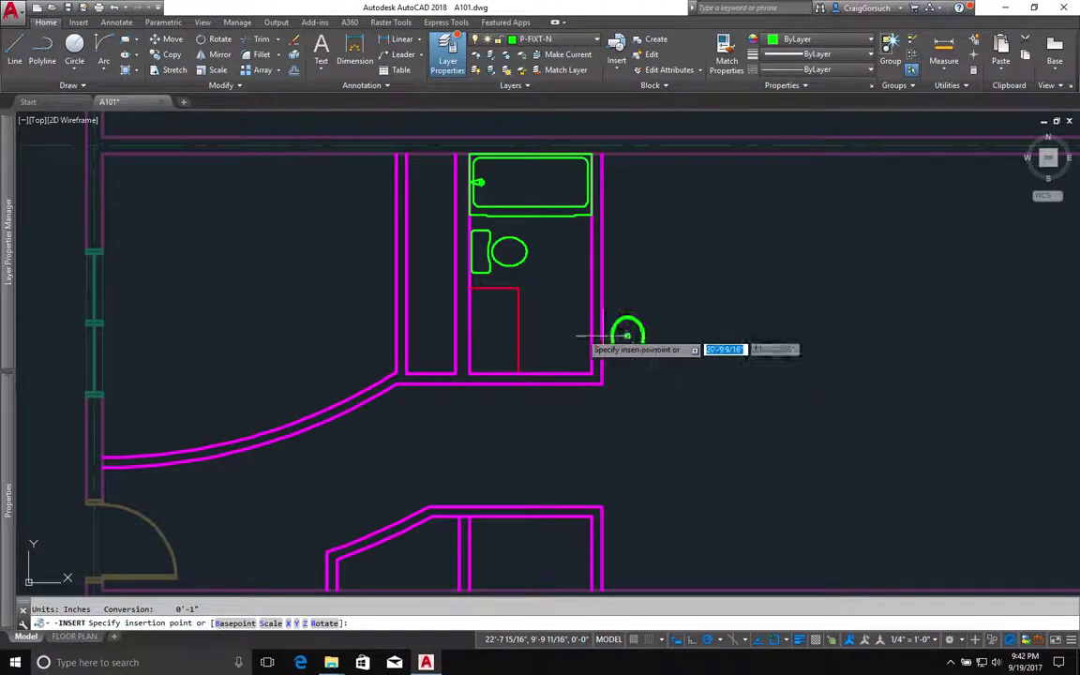
pyautogui.scroll(2, 539, 323)
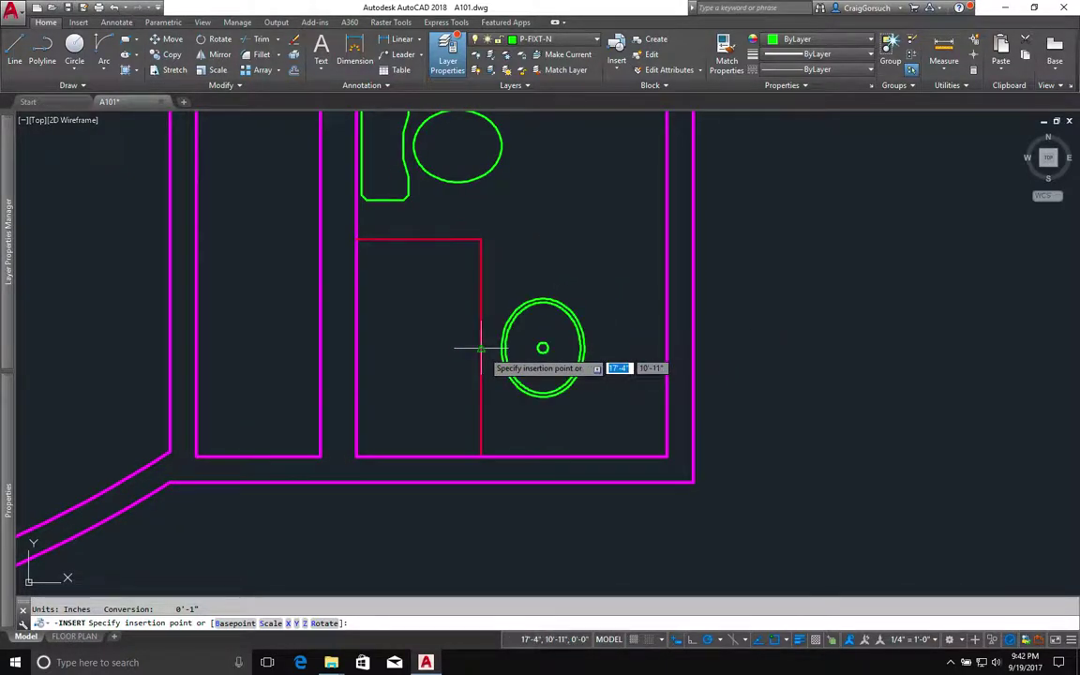
pyautogui.click(358, 349)
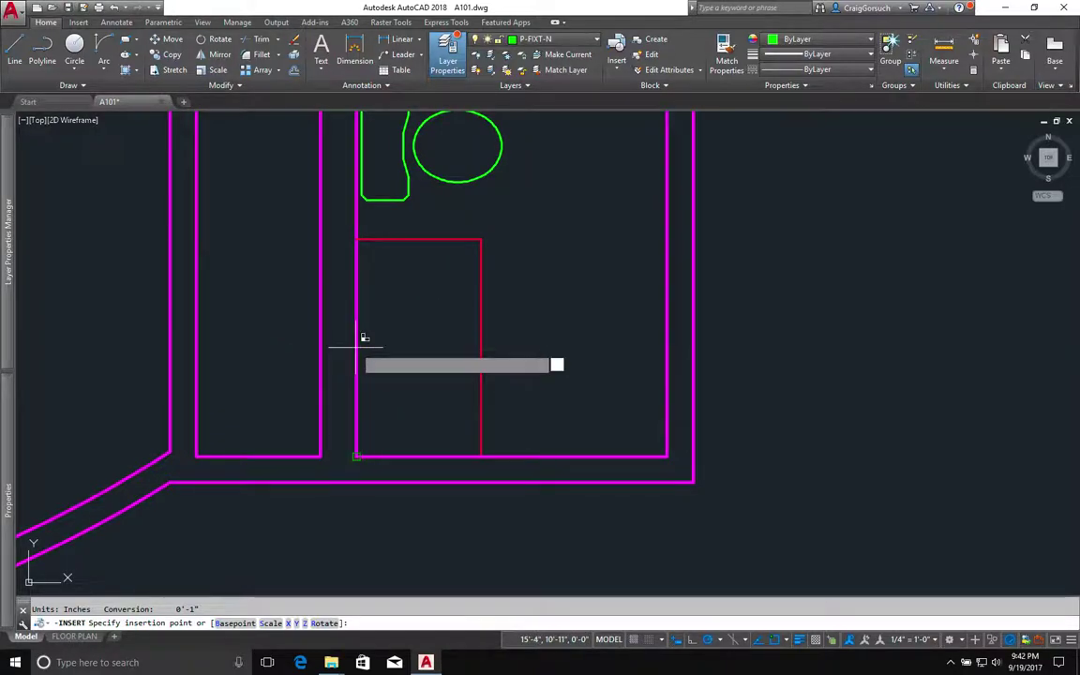
pyautogui.press('Return')
pyautogui.press('Return')
pyautogui.press('Return')
pyautogui.scroll(-4, 544, 348)
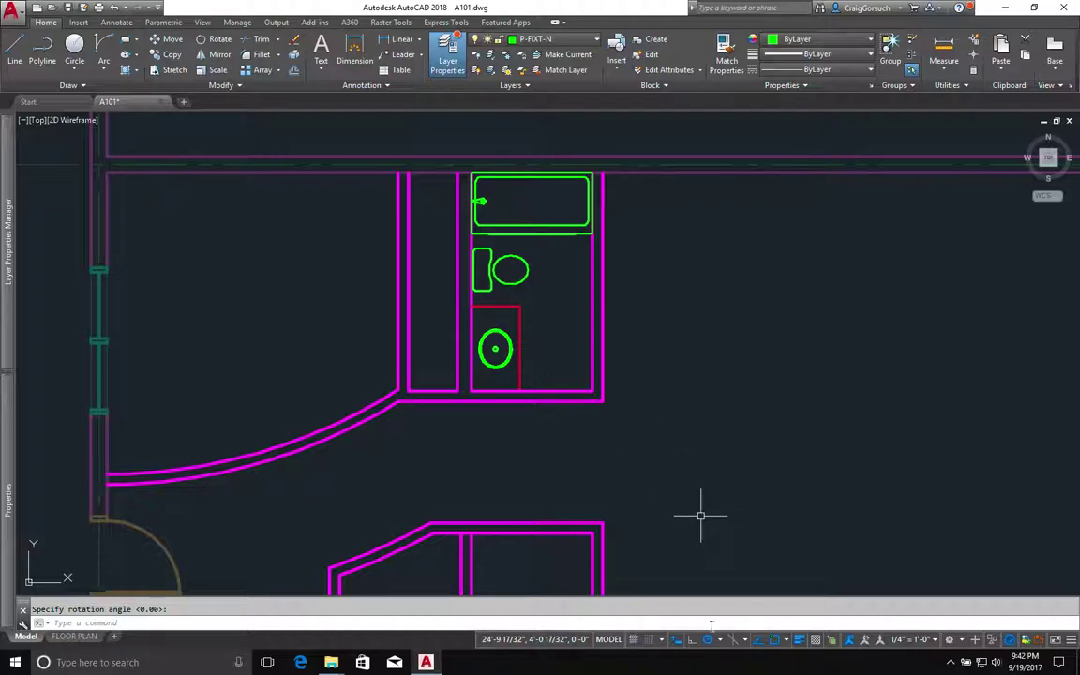
pyautogui.moveTo(450, 556); pyautogui.dragTo(559, 486, button='middle')
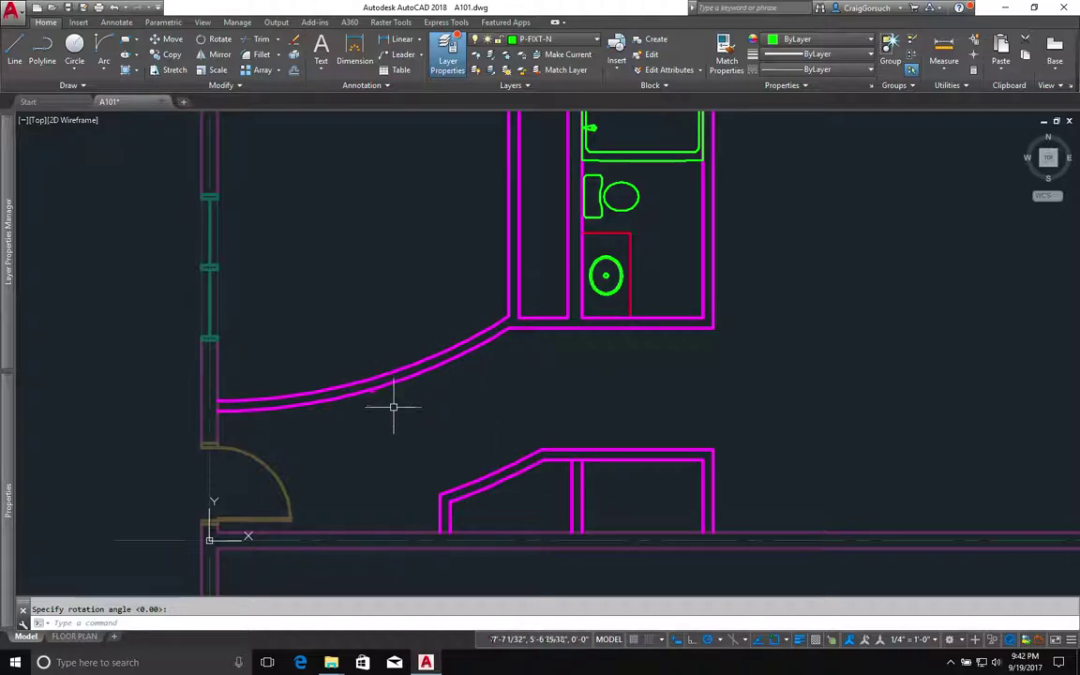
pyautogui.moveTo(393, 407)
pyautogui.mouseDown(button='middle')
pyautogui.moveTo(424, 434)
pyautogui.moveTo(532, 472)
pyautogui.mouseUp(button='middle')
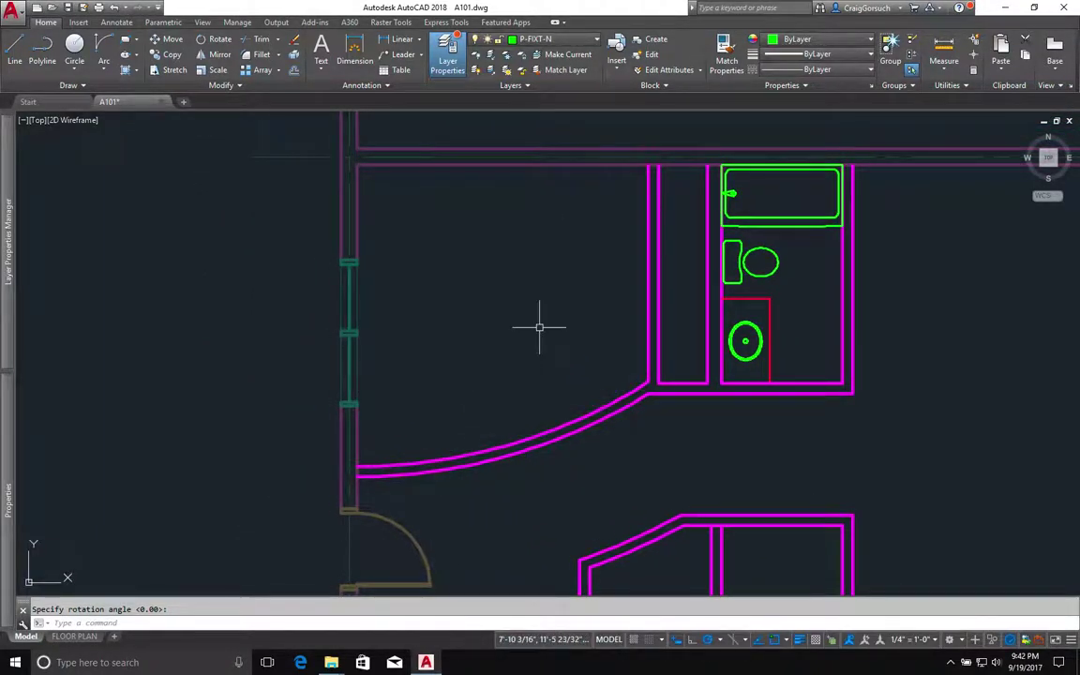
pyautogui.click(553, 39)
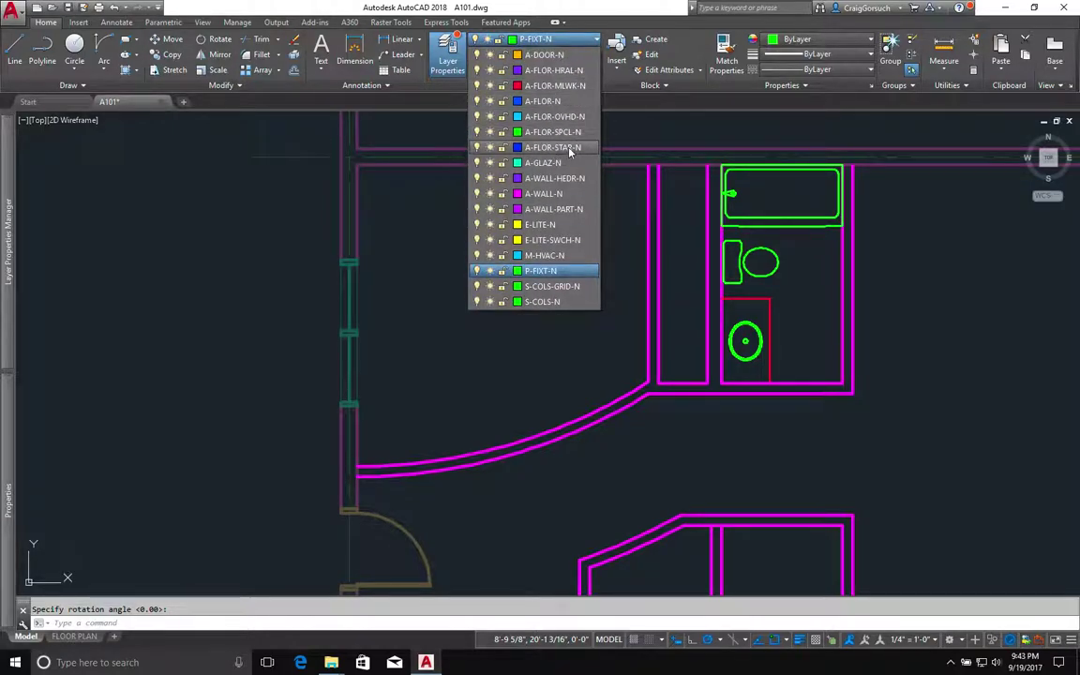
pyautogui.click(549, 268)
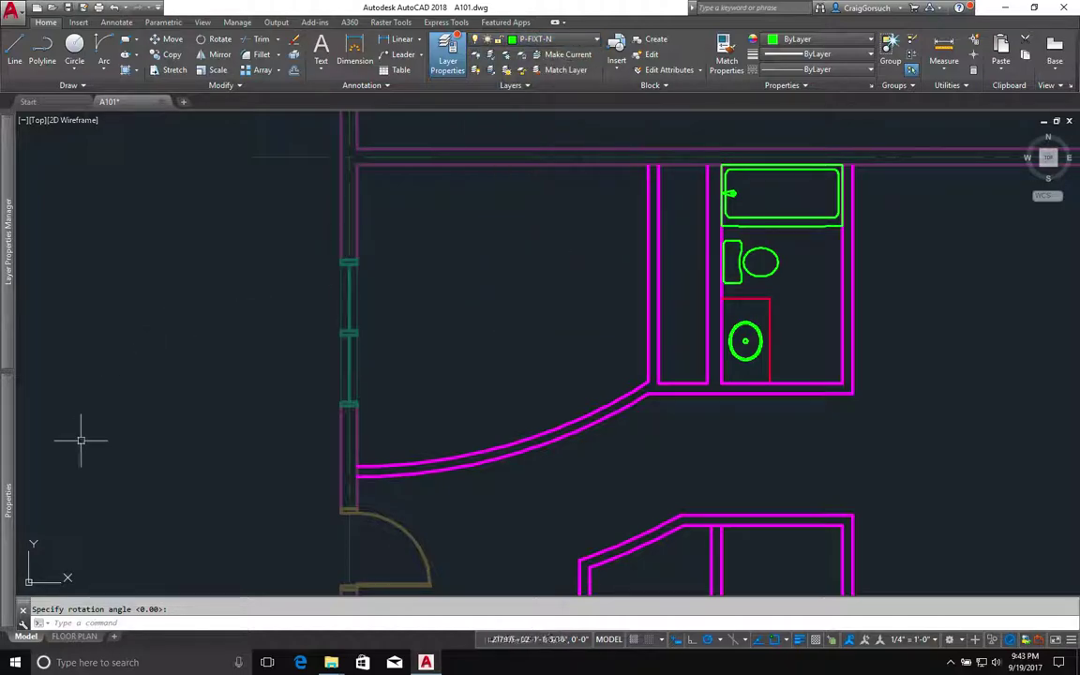
# Step: Create a new layer named A-FURN-N based on A-FLOR-OVHD-N, working from the list of all non-Xref layers
pyautogui.moveTo(14, 468)
pyautogui.moveTo(9, 242)
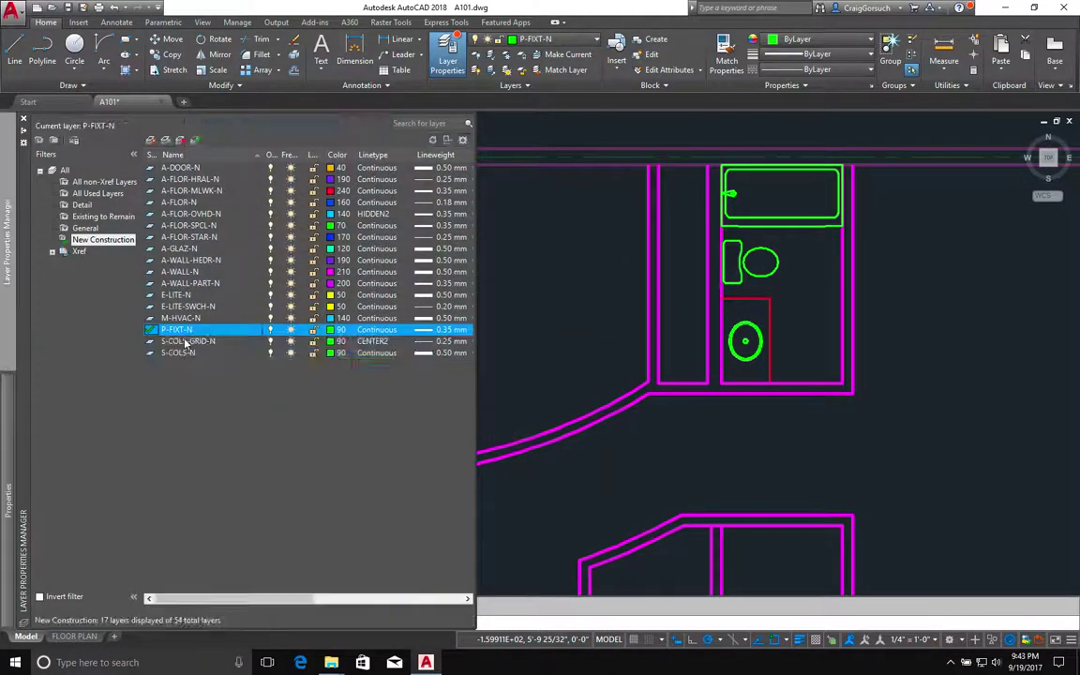
pyautogui.click(99, 182)
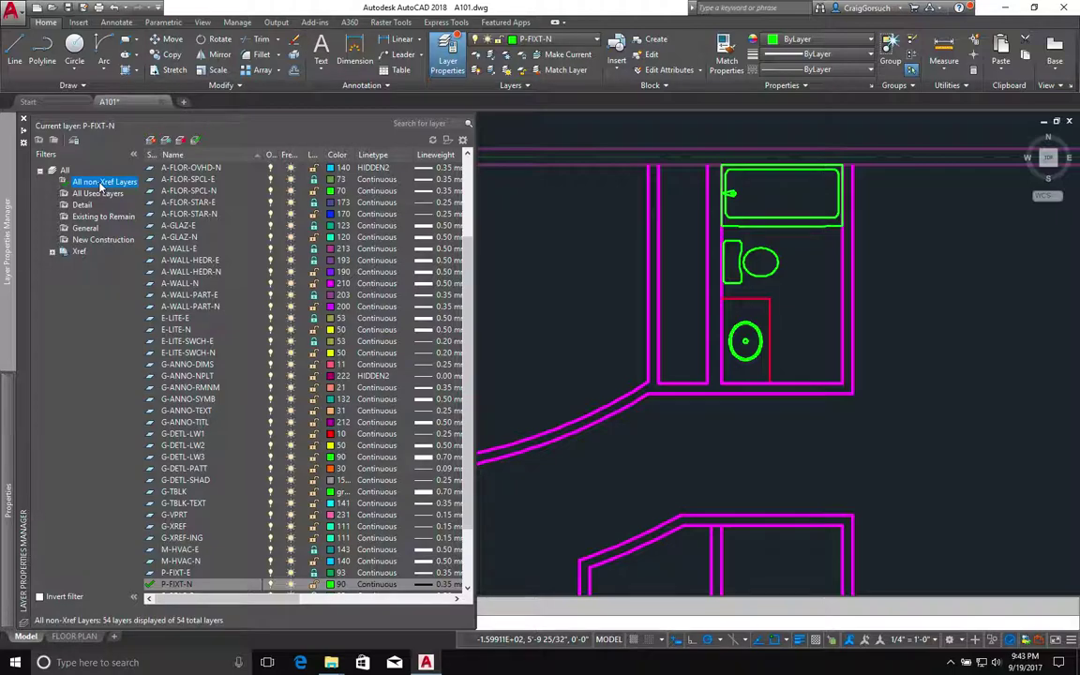
pyautogui.scroll(-1, 210, 295)
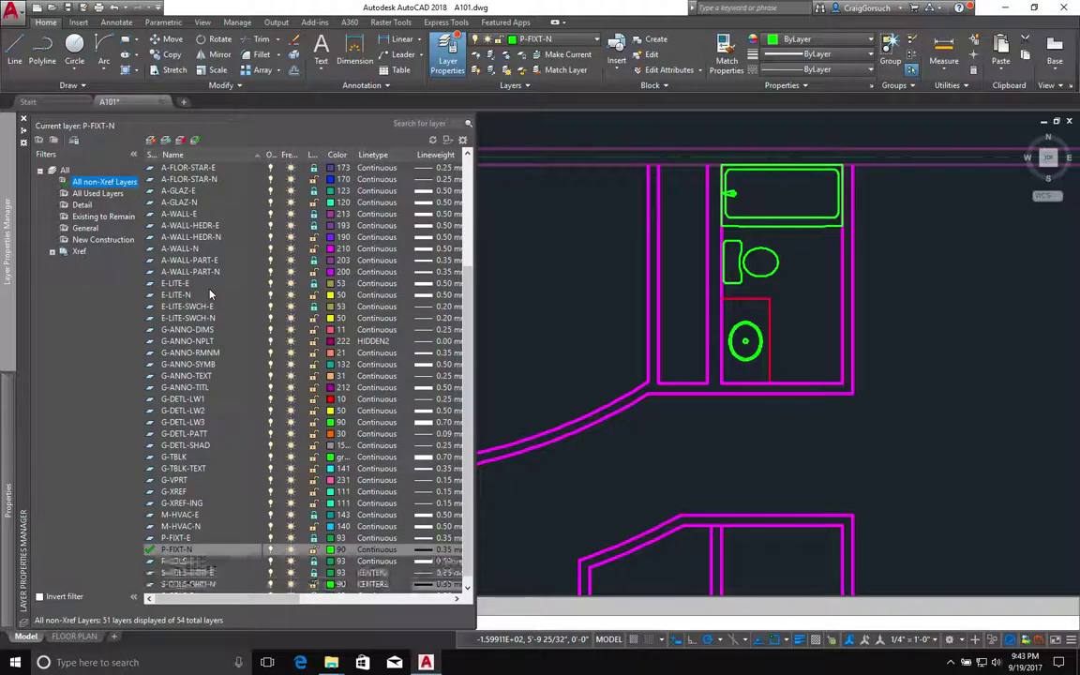
pyautogui.scroll(5, 210, 294)
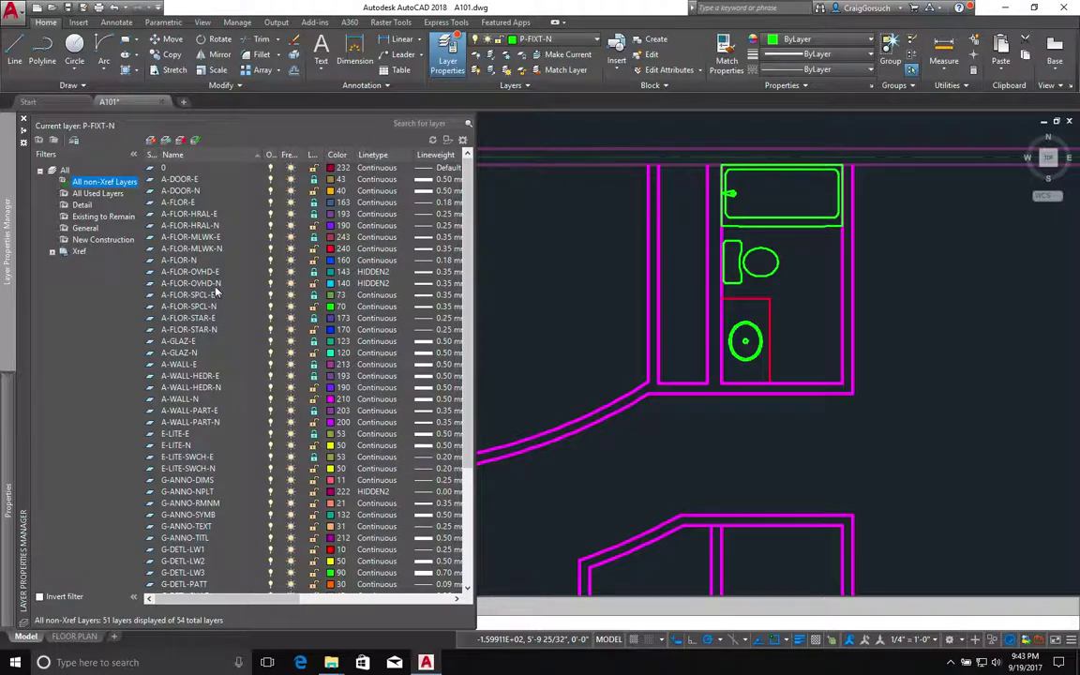
pyautogui.click(167, 283)
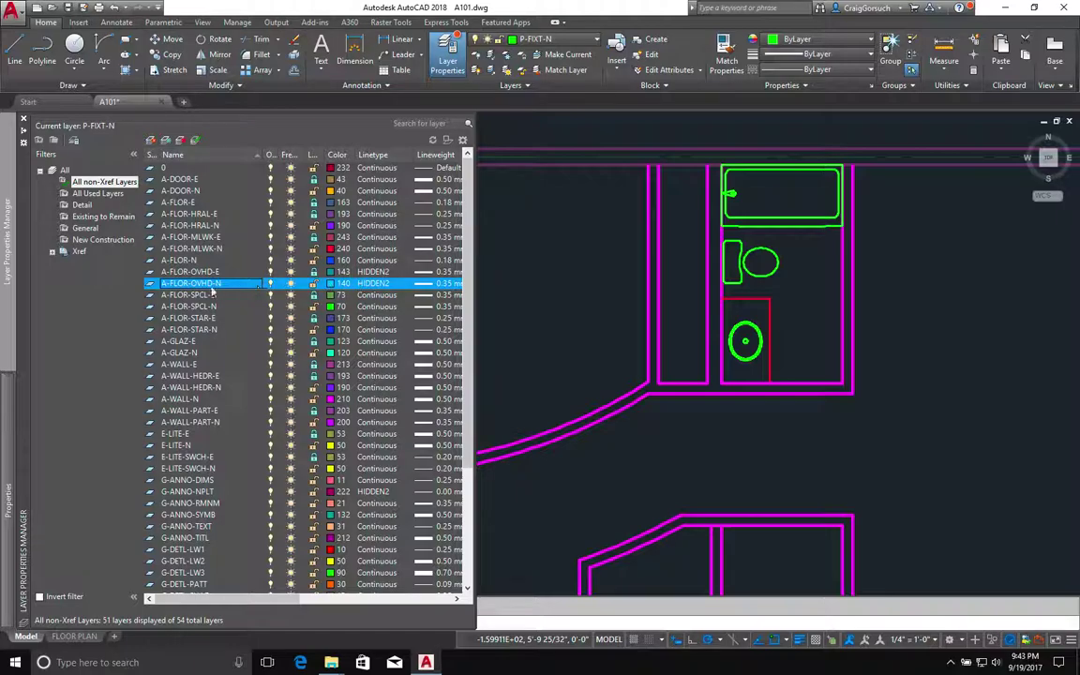
pyautogui.click(152, 140)
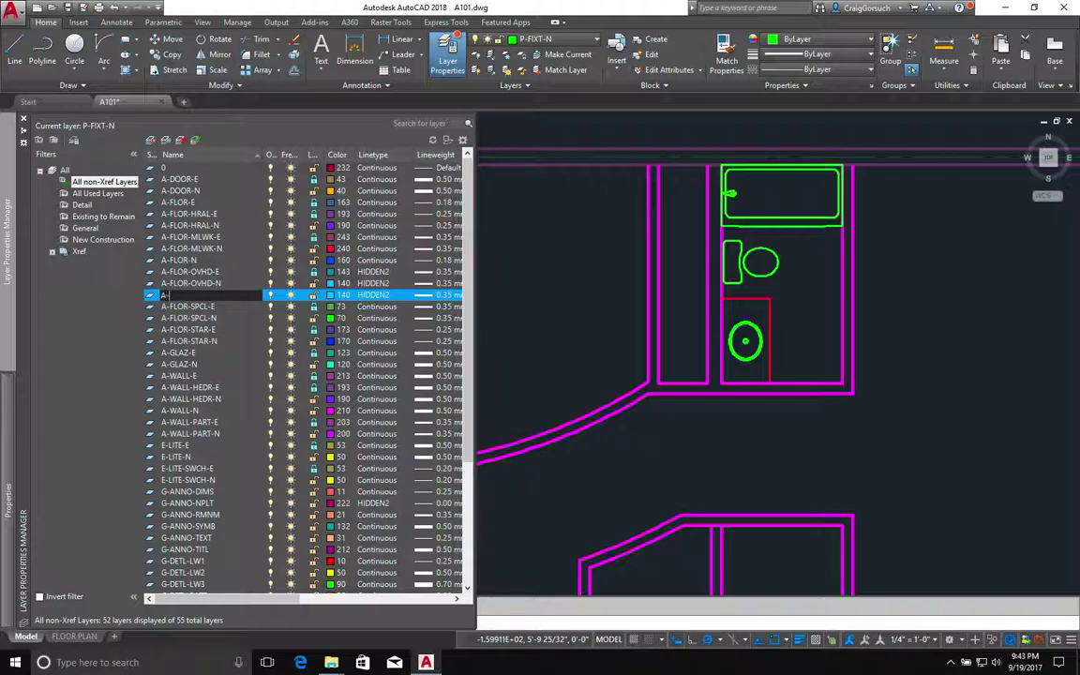
pyautogui.press('Return')
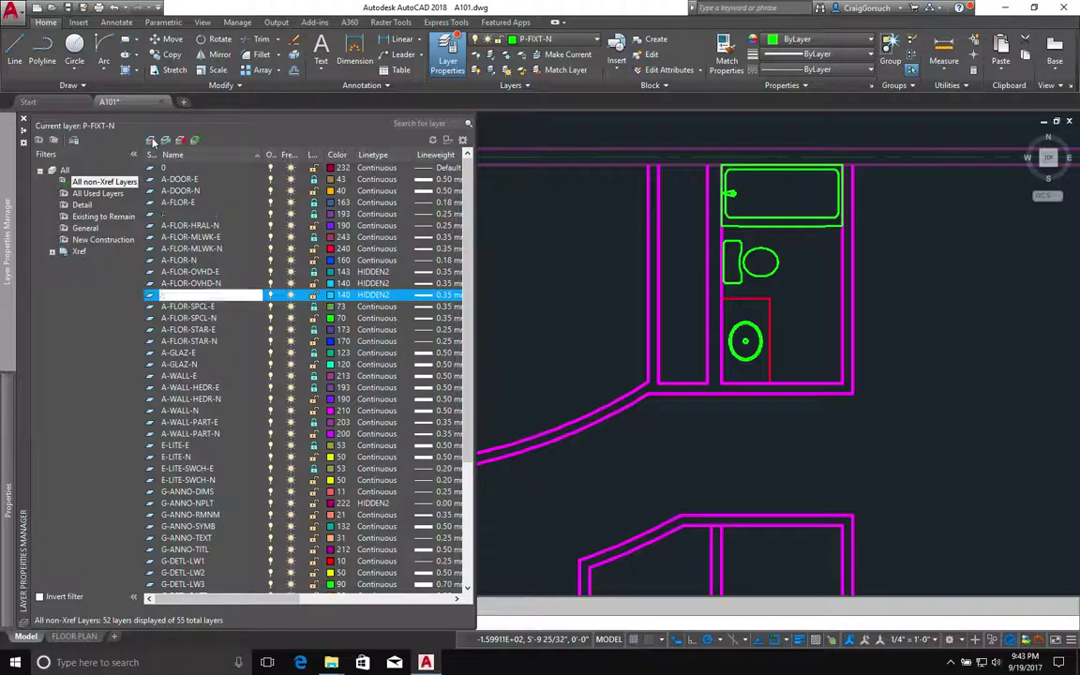
# Step: Set the A-FURN-N layer's linetype to Continuous and make it current, returning to the New Construction layer filter
pyautogui.click(371, 296)
pyautogui.click(308, 226)
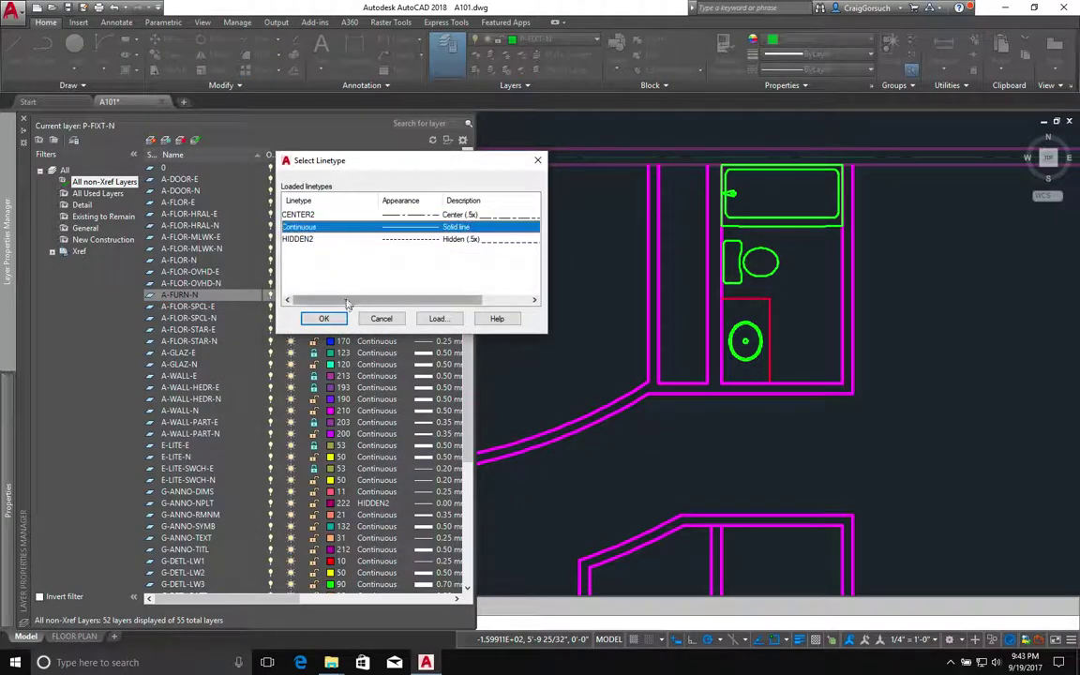
pyautogui.click(323, 317)
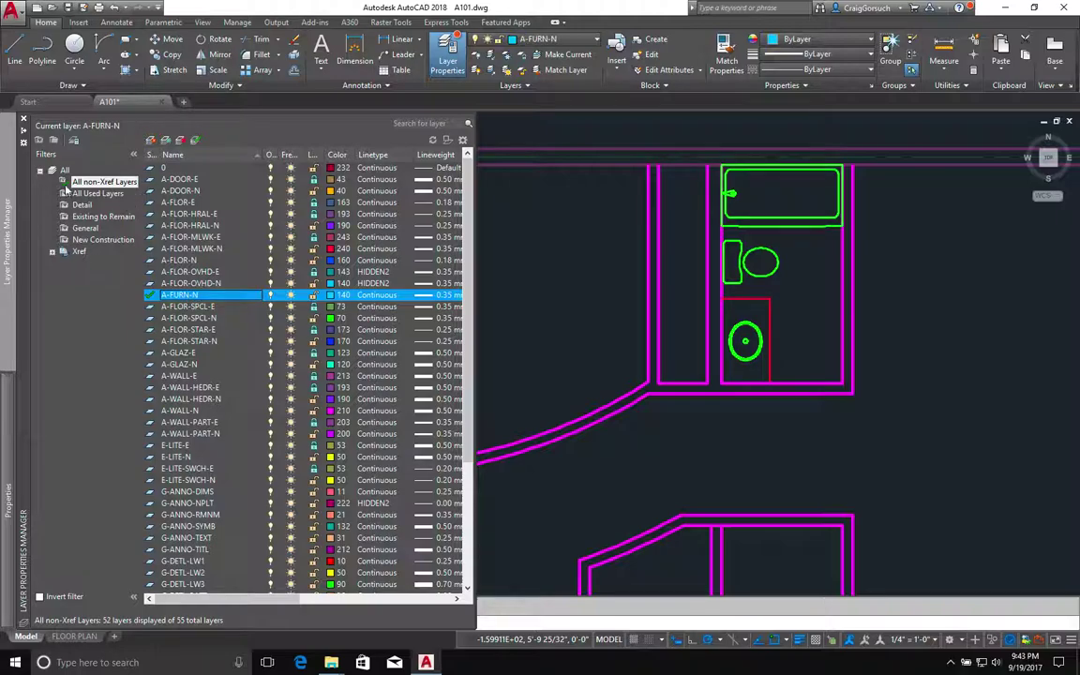
pyautogui.click(94, 240)
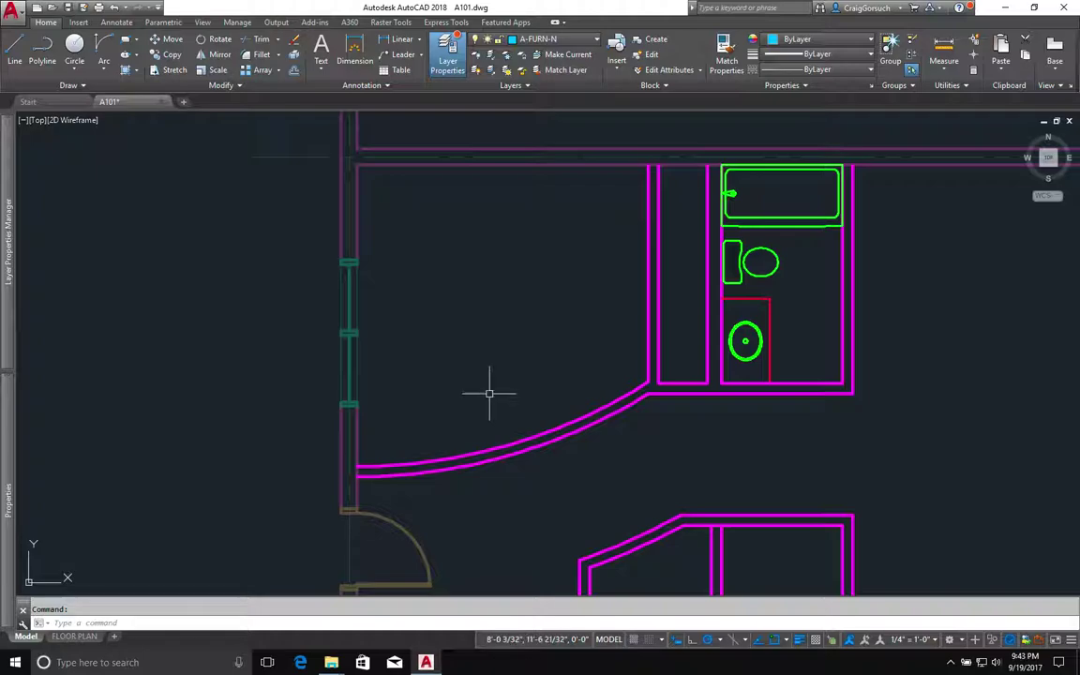
# Step: Insert the Bed King block from the AguirreCAD Furnishings Beds folder into the bedroom at scale 1 and rotation 0
pyautogui.moveTo(331, 663)
pyautogui.click(281, 590)
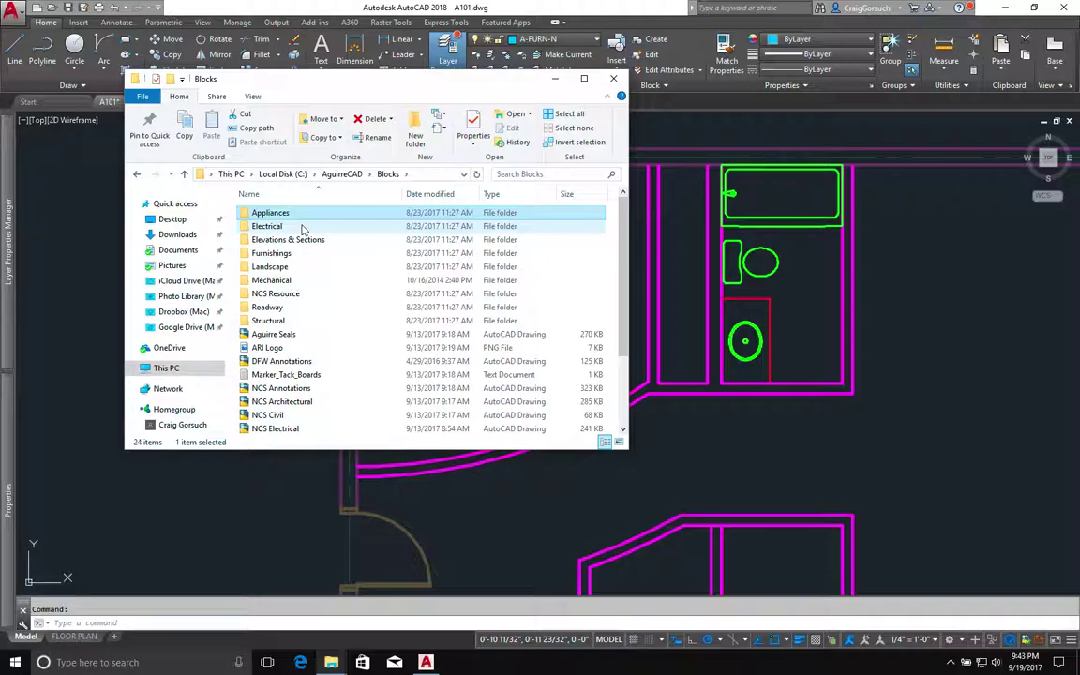
pyautogui.doubleClick(271, 253)
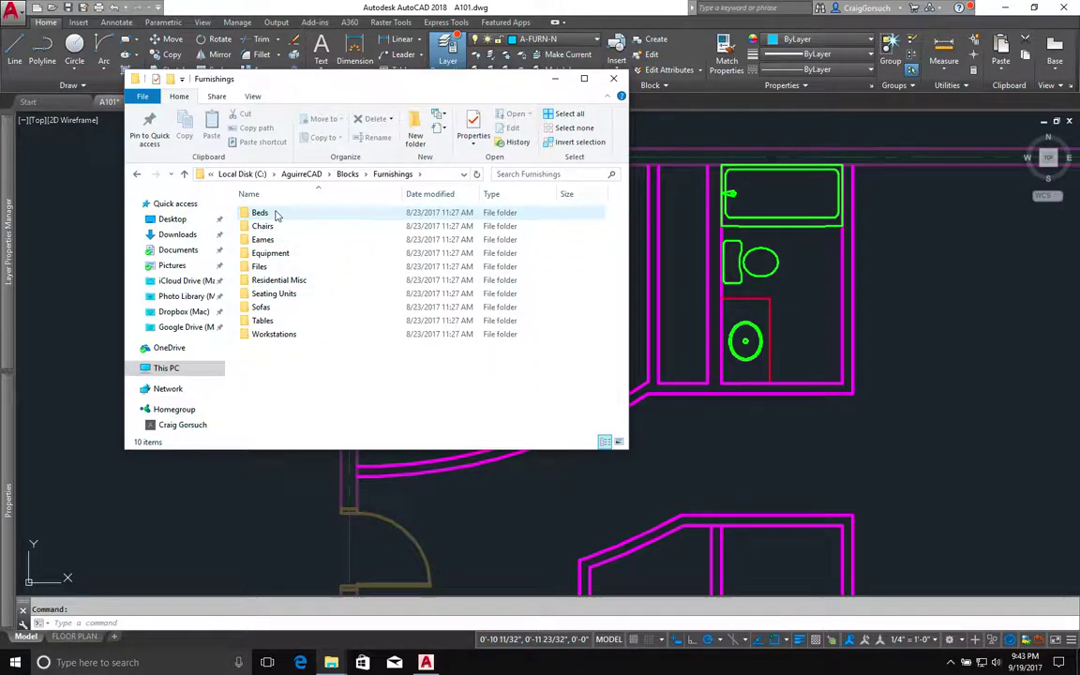
pyautogui.doubleClick(276, 214)
pyautogui.click(266, 241)
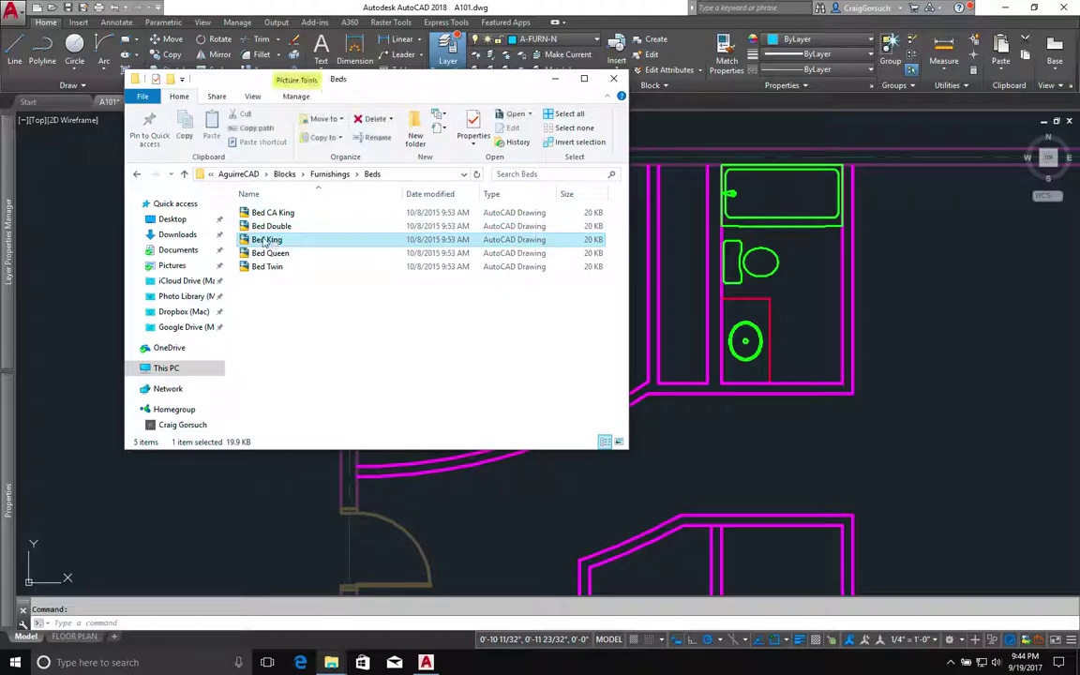
pyautogui.moveTo(306, 244); pyautogui.dragTo(722, 414)
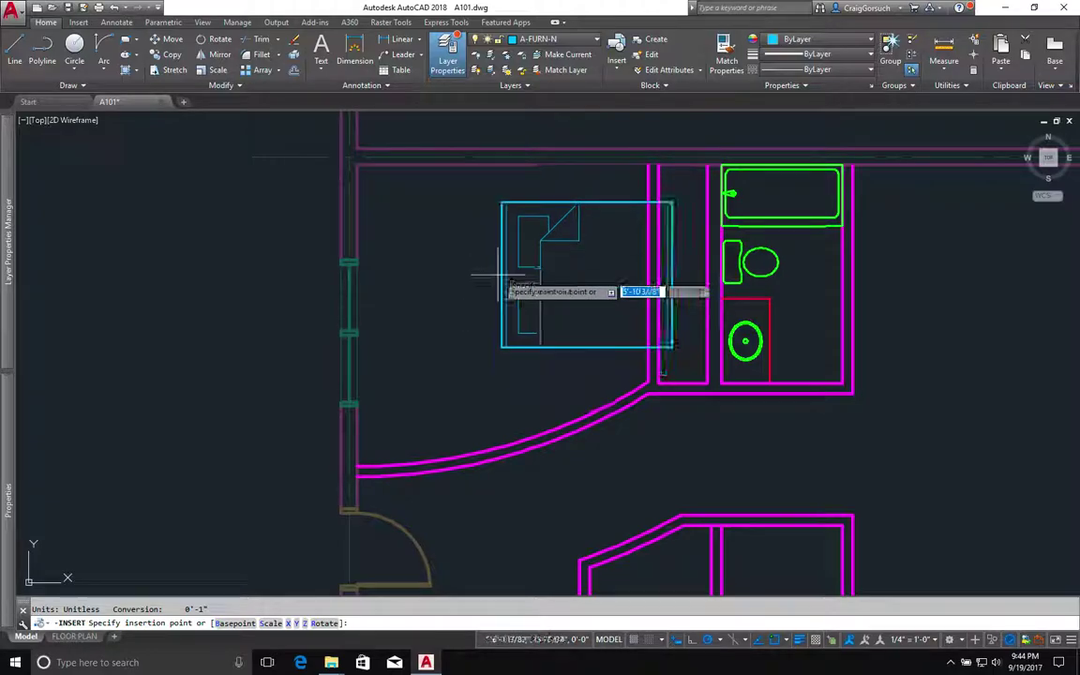
pyautogui.click(496, 276)
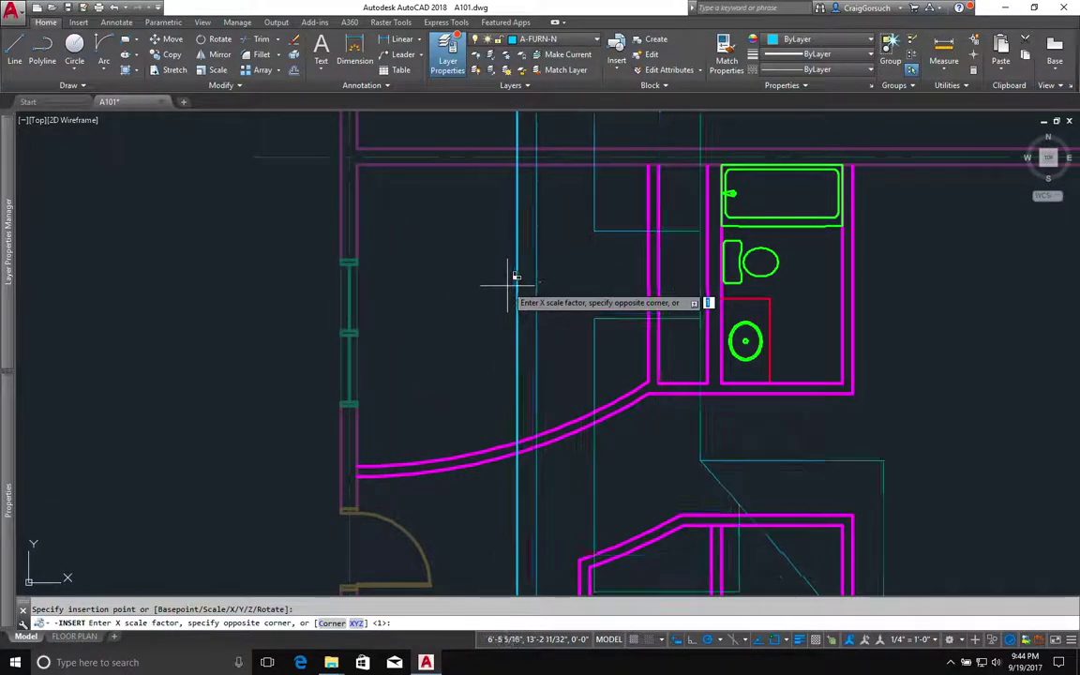
pyautogui.press('Return')
pyautogui.press('Return')
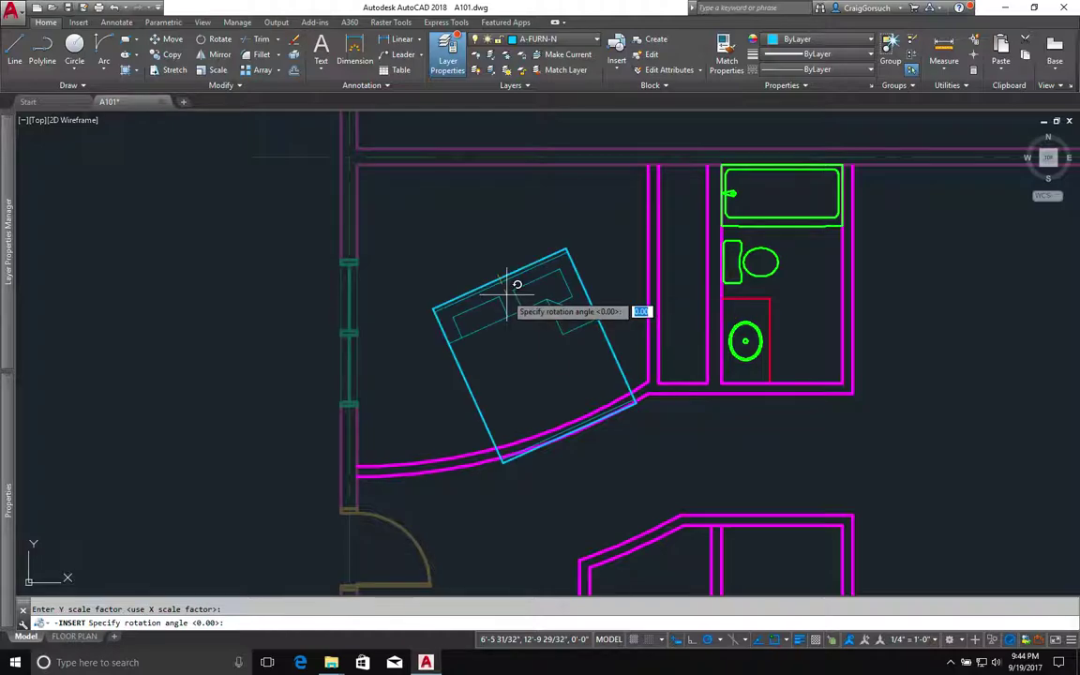
pyautogui.press('Return')
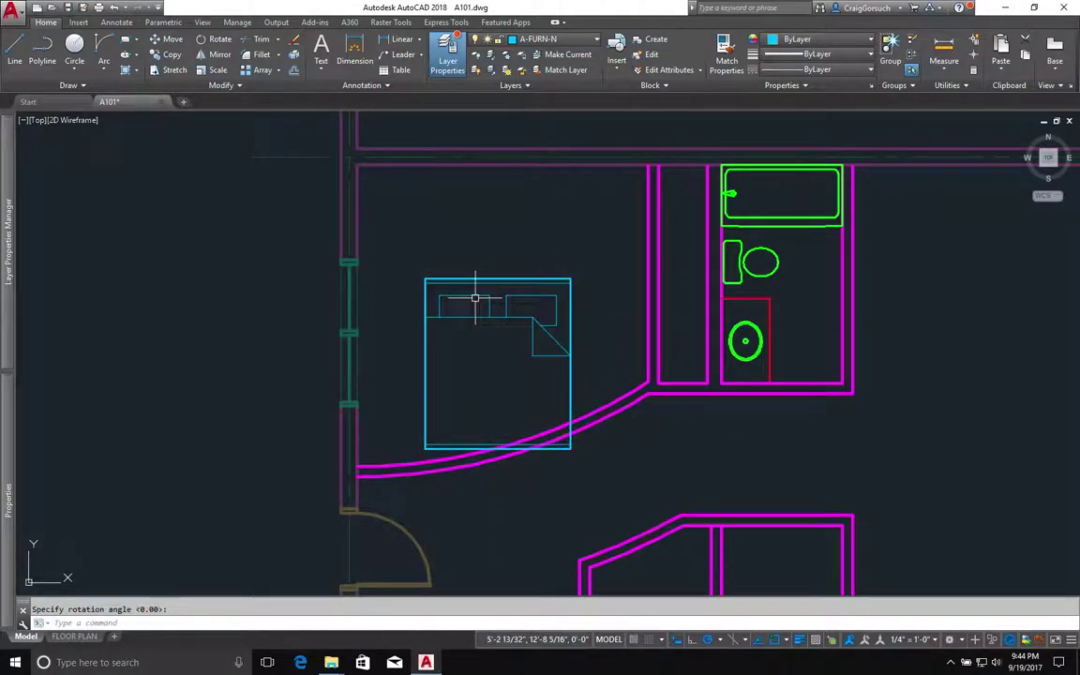
# Step: Draw a slanted guide line across the bedroom from the closet wall to the window wall
pyautogui.write('L')
pyautogui.press('Return')
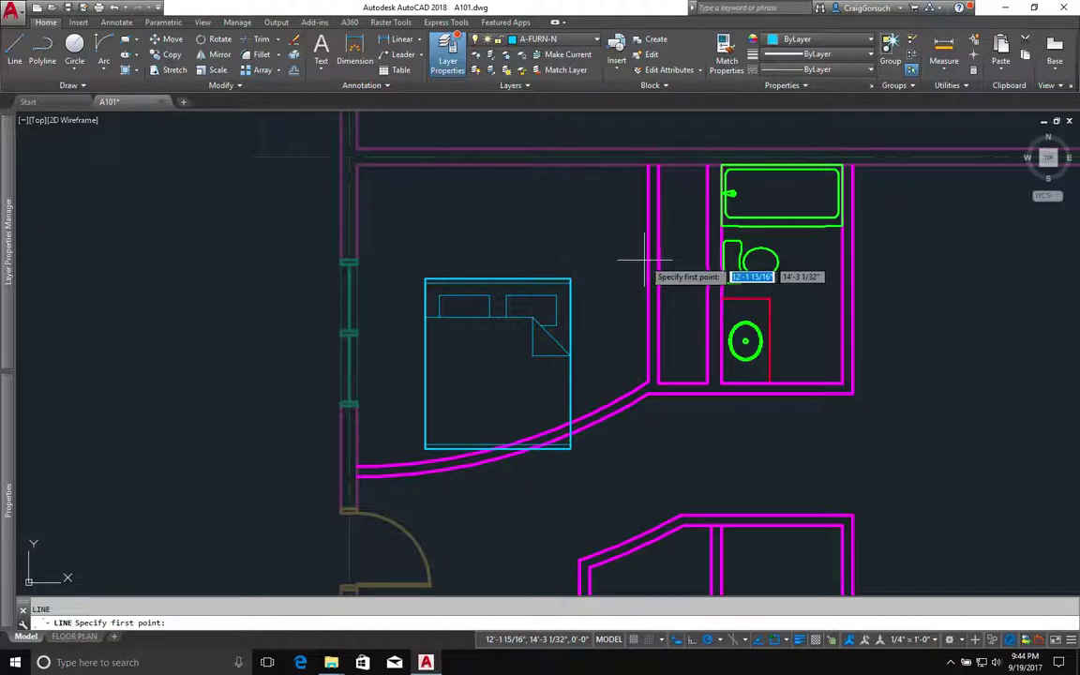
pyautogui.click(639, 261)
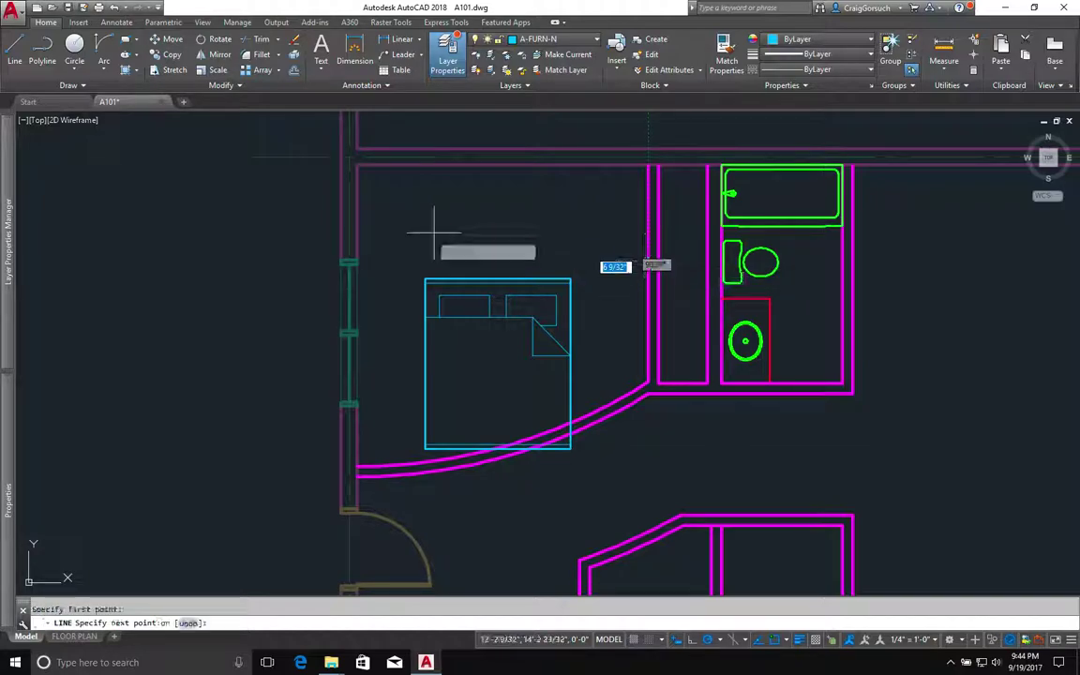
pyautogui.click(358, 214)
pyautogui.press('Return')
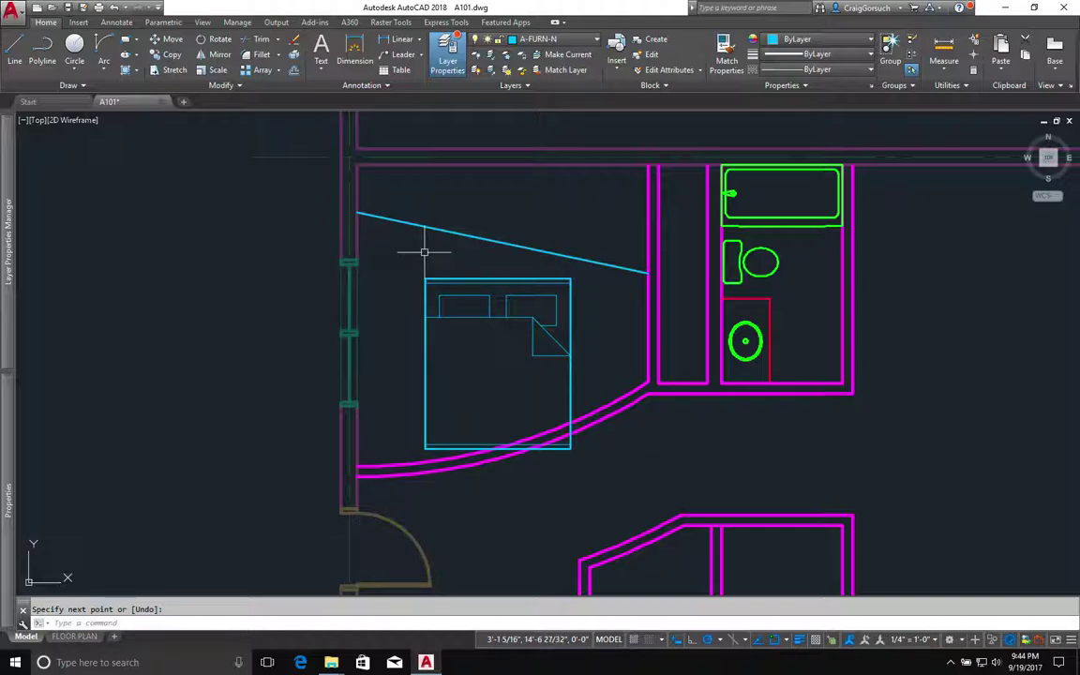
# Step: Move the king bed by its headboard's midpoint up to the upper bedroom wall, in line with the guide line's midpoint
pyautogui.write('m')
pyautogui.press('Return')
pyautogui.click(452, 287)
pyautogui.click(432, 292)
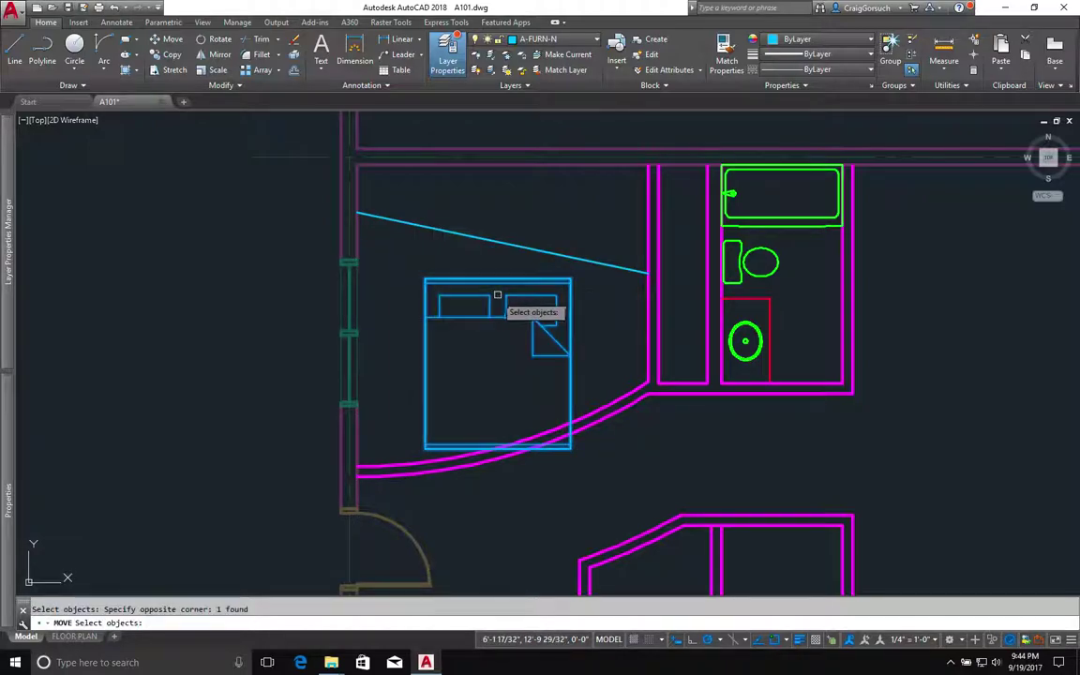
pyautogui.press('Return')
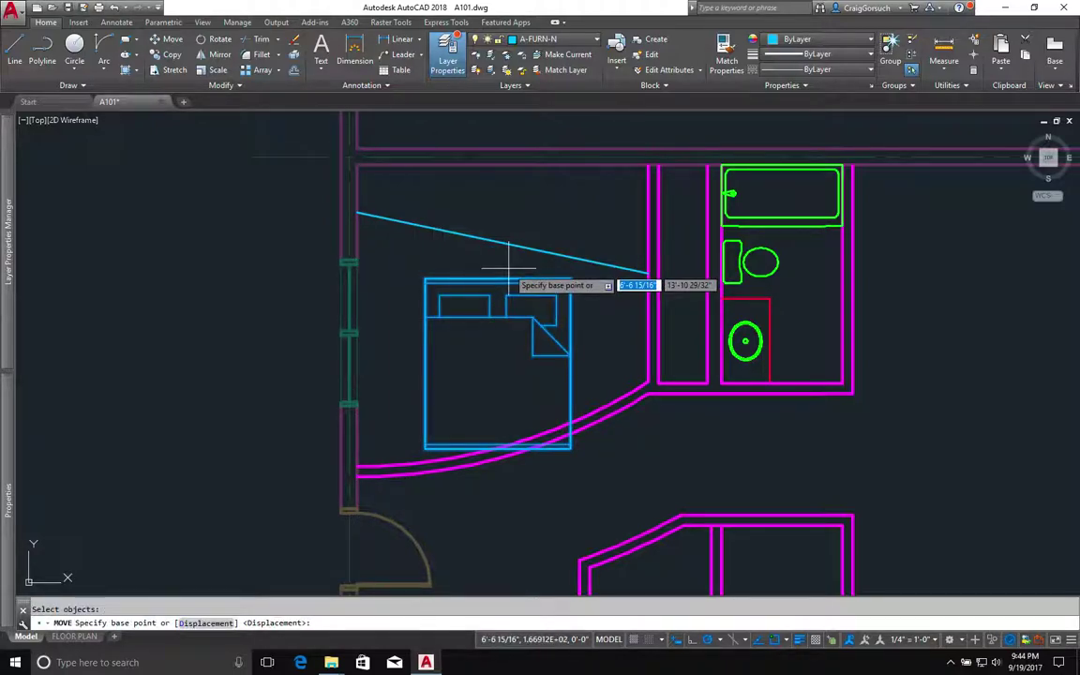
pyautogui.press('Return')
pyautogui.click(518, 261)
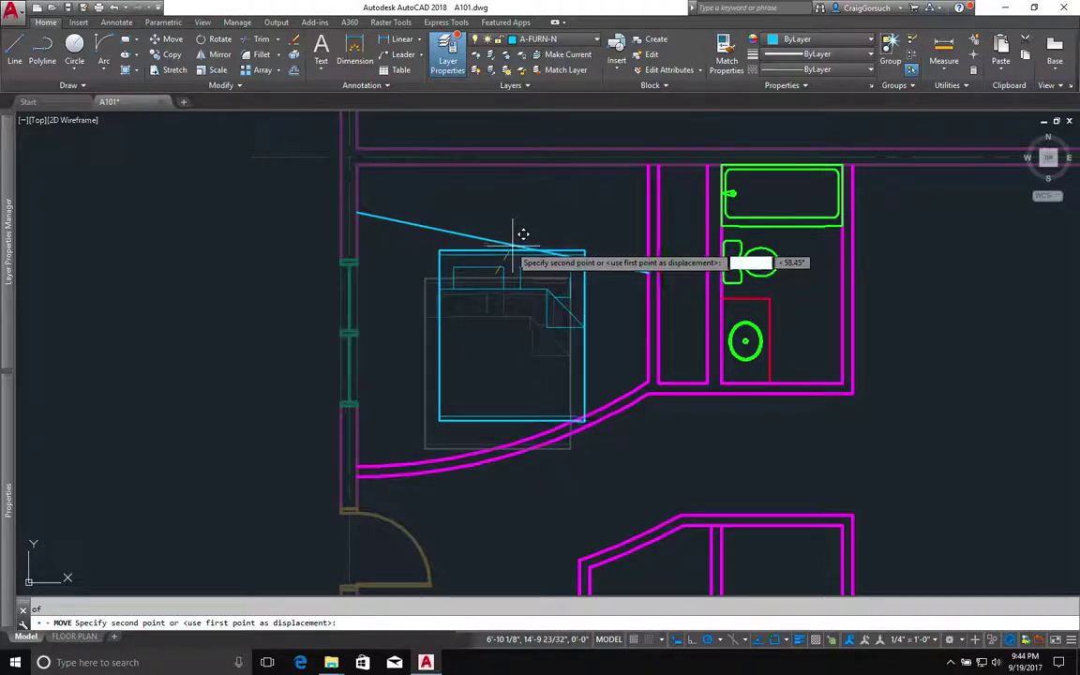
pyautogui.click(514, 155)
# Step: Erase the slanted guide line across the bedroom
pyautogui.click(615, 245)
pyautogui.click(600, 268)
pyautogui.press('Delete')
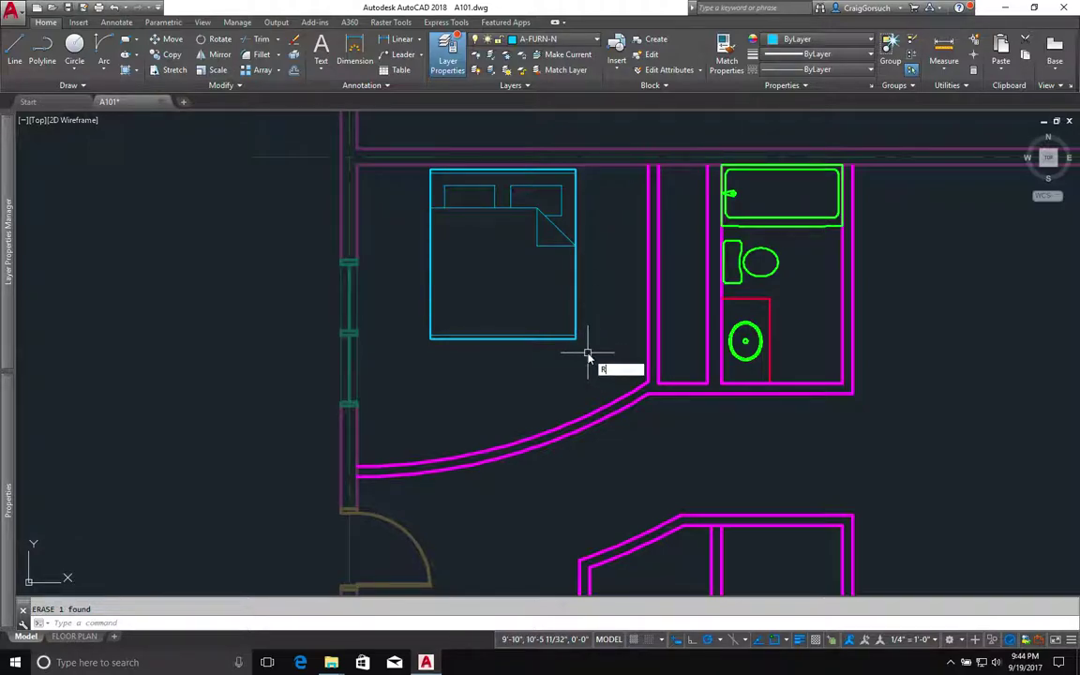
# Step: Draw a 24 by 18 inch nightstand rectangle between the king bed and the closet wall
pyautogui.write('rec')
pyautogui.press('Return')
pyautogui.click(592, 301)
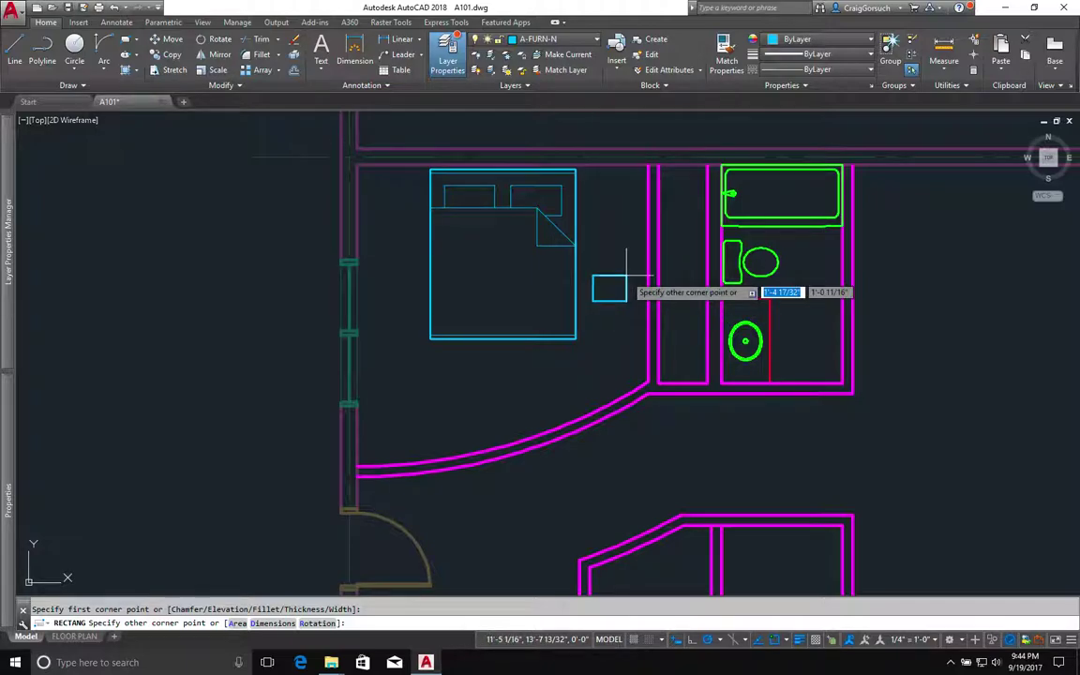
pyautogui.press('Tab')
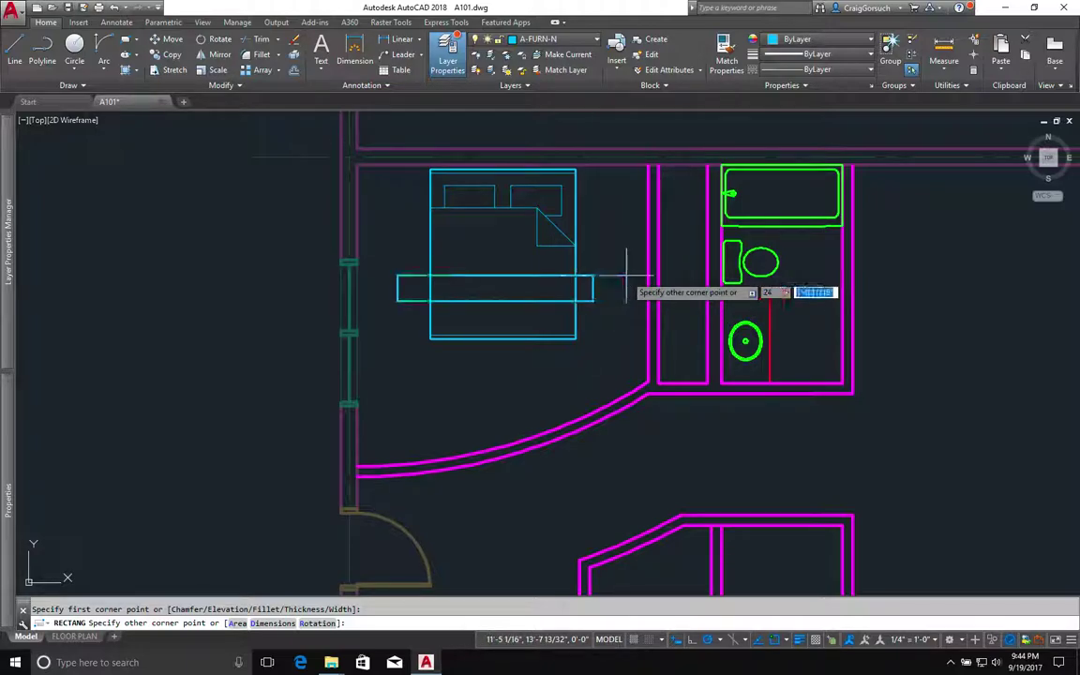
pyautogui.press('Return')
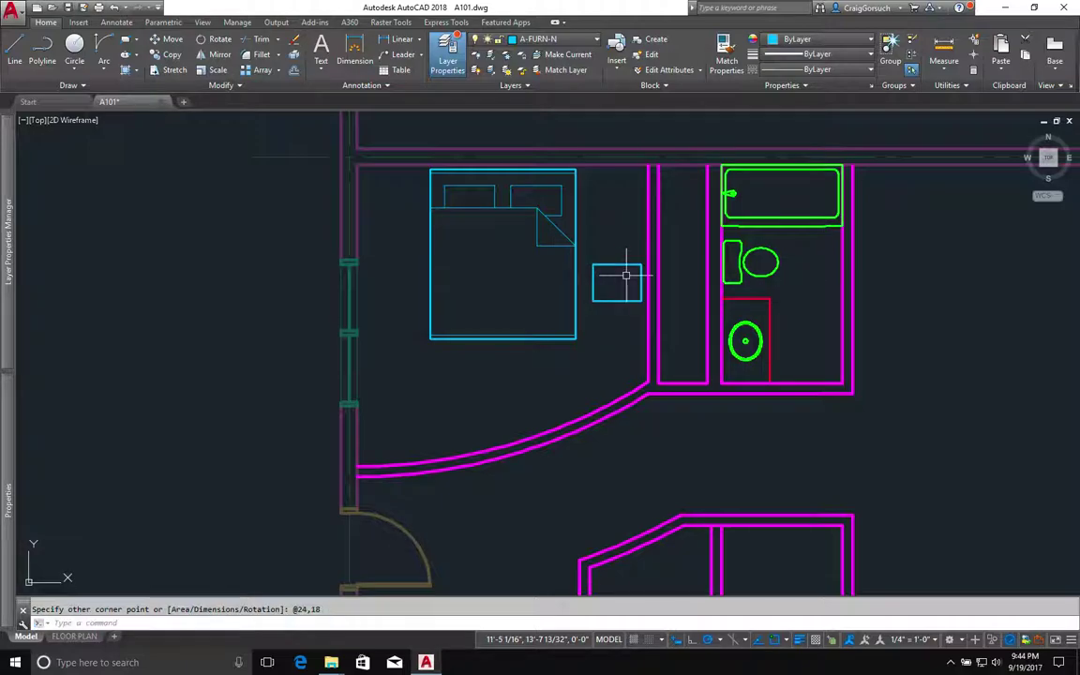
# Step: Move the nightstand up beside the bed's upper corner on the closet side, leaving a 2 inch gap and aligning their top edges
pyautogui.write('m')
pyautogui.press('Return')
pyautogui.click(632, 257)
pyautogui.click(612, 273)
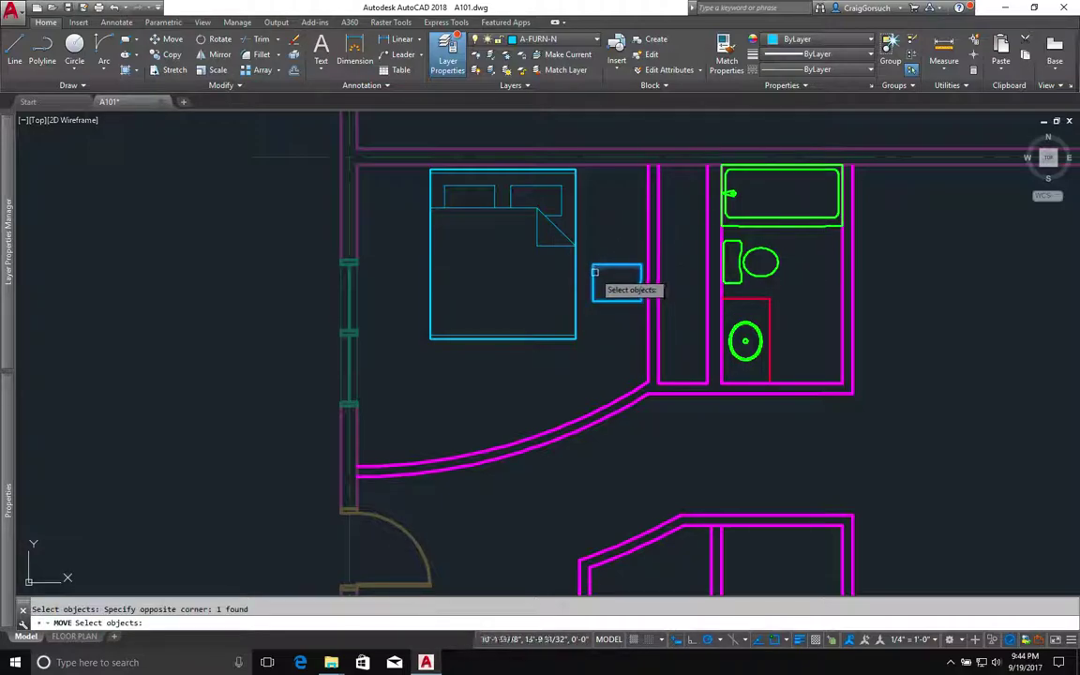
pyautogui.press('Return')
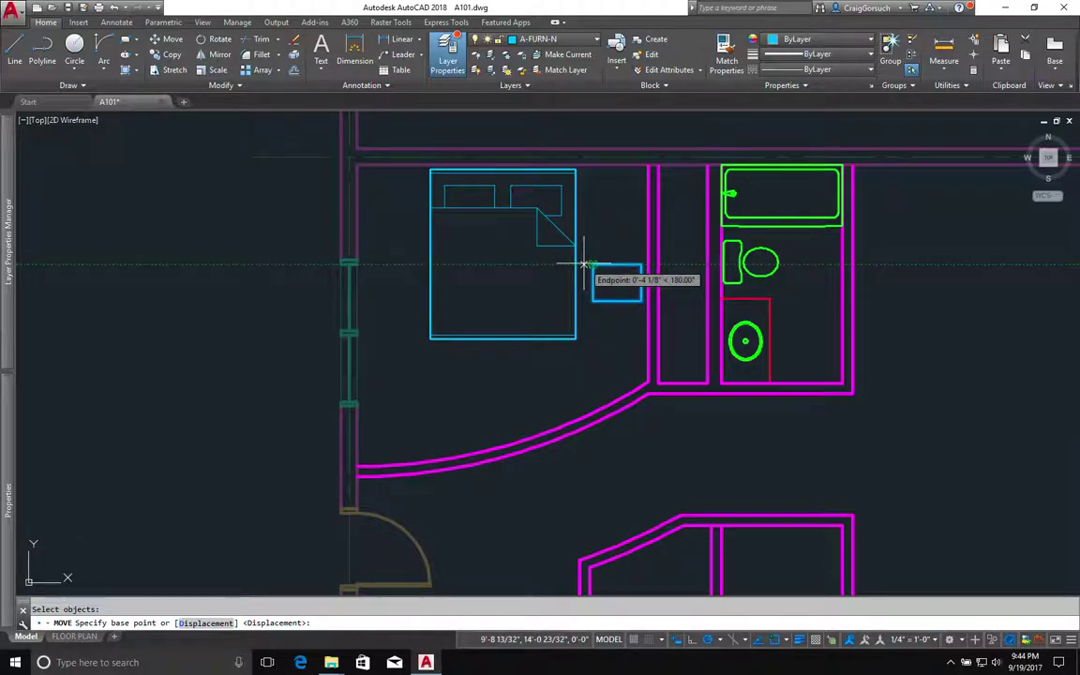
pyautogui.click(585, 265)
pyautogui.scroll(4, 591, 168)
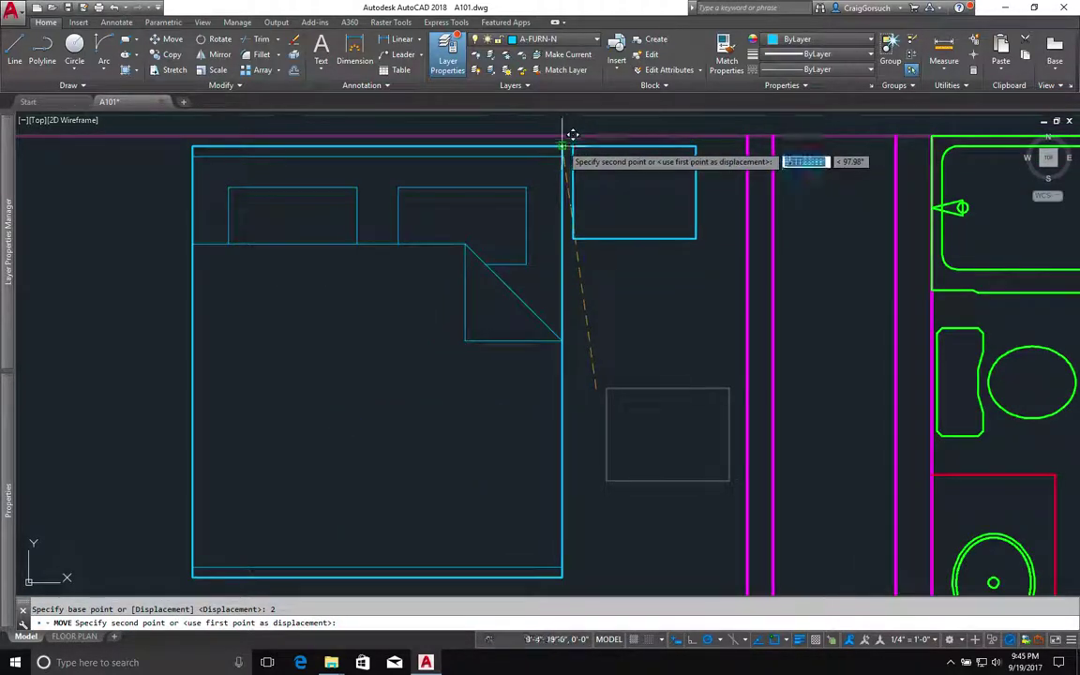
pyautogui.click(572, 133)
# Step: Mirror the nightstand about the king bed's vertical centerline, keeping the original
pyautogui.write('mi')
pyautogui.press('Return')
pyautogui.click(620, 200)
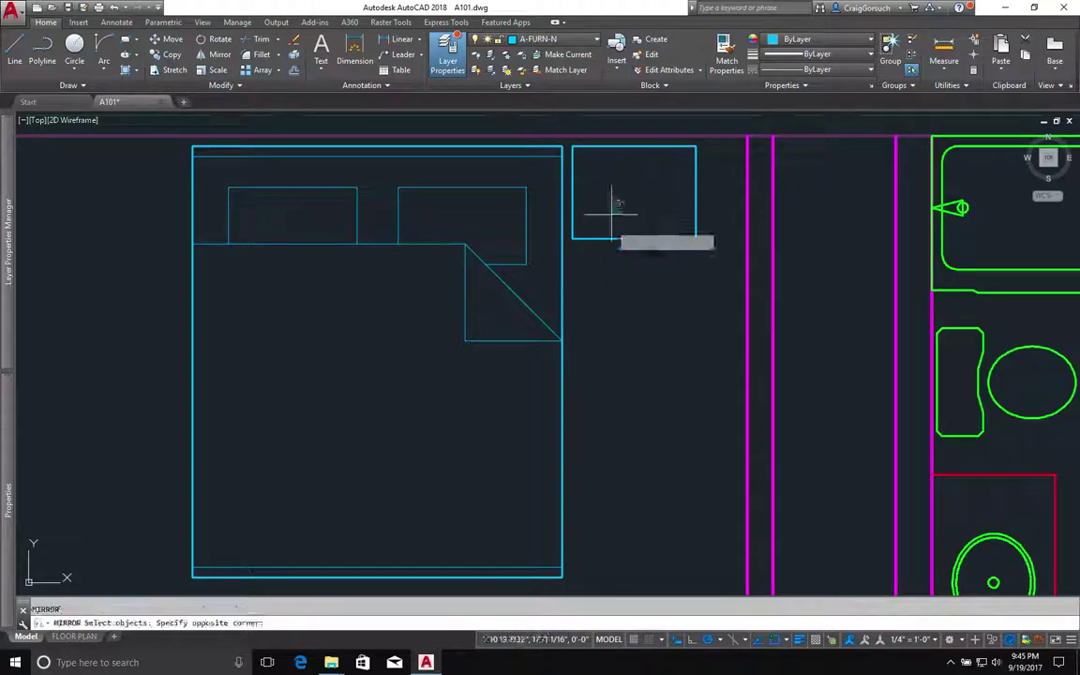
pyautogui.click(595, 241)
pyautogui.press('Return')
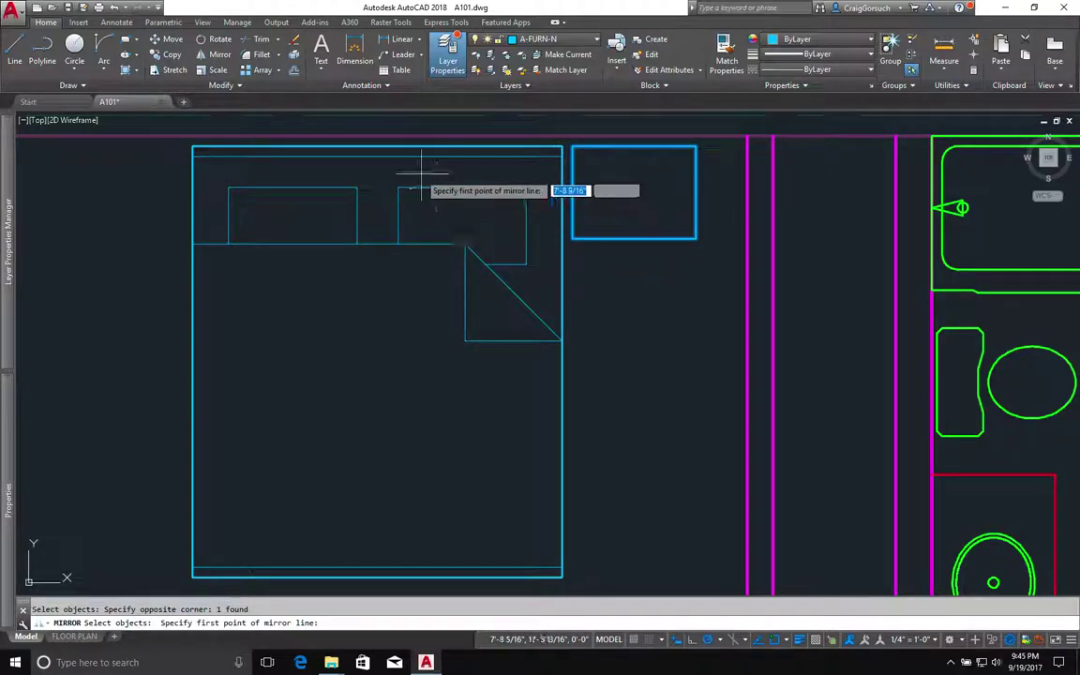
pyautogui.click(380, 150)
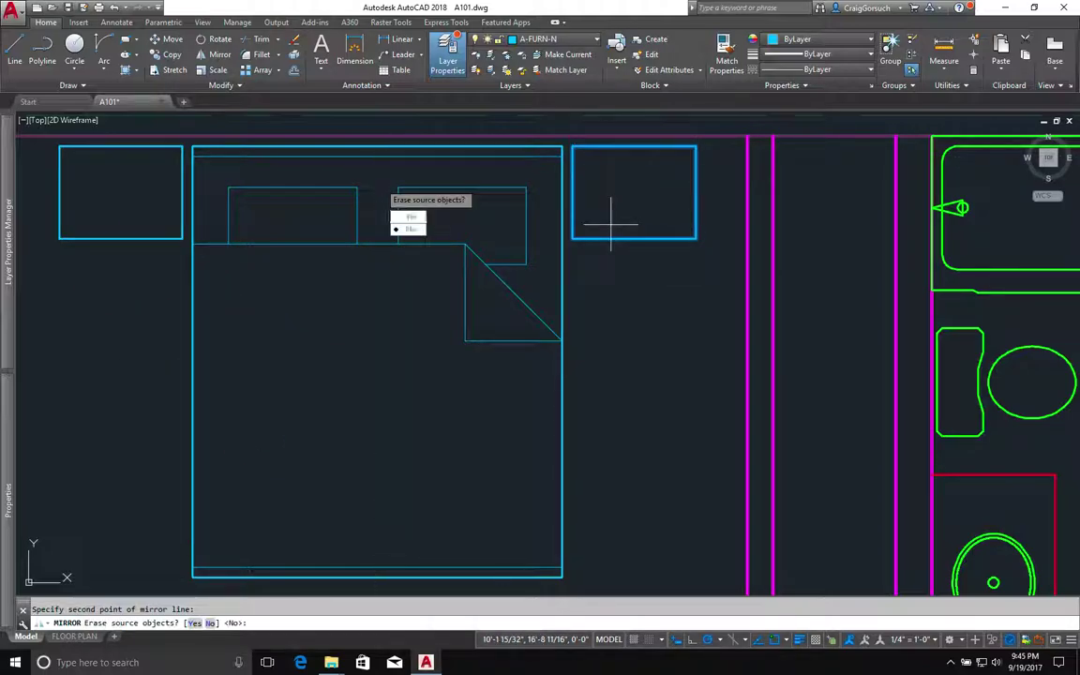
pyautogui.click(379, 178)
pyautogui.scroll(-2, 381, 180)
pyautogui.scroll(-2, 380, 180)
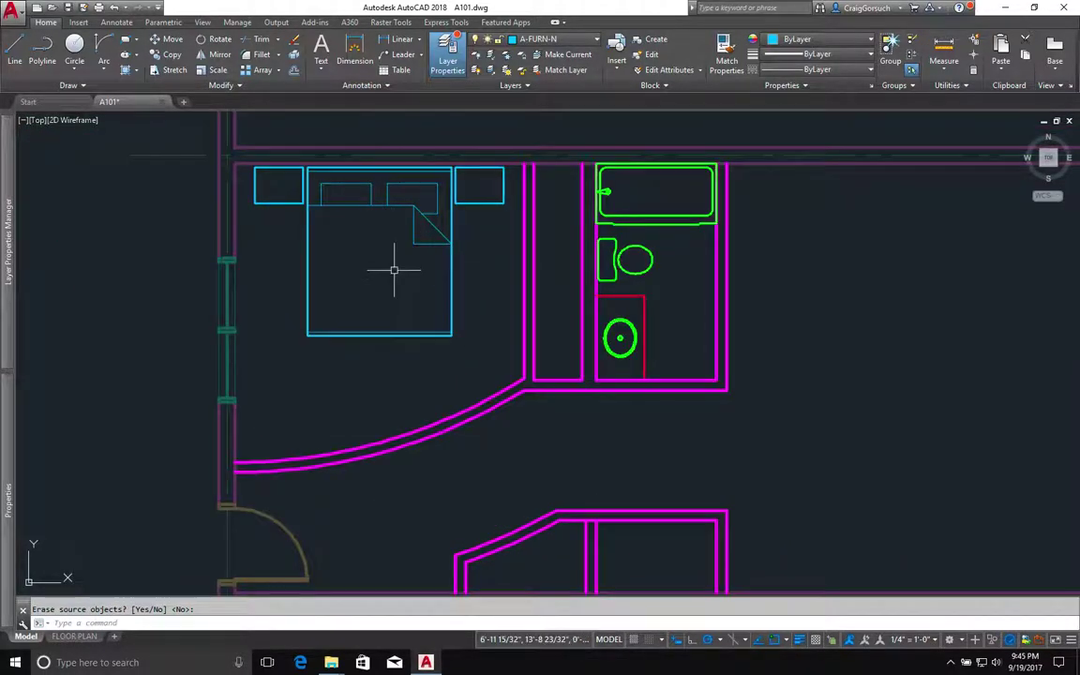
# Step: Offset the closet wall's bedroom-side face 12 inches toward the bed
pyautogui.moveTo(381, 361); pyautogui.dragTo(481, 298, button='middle')
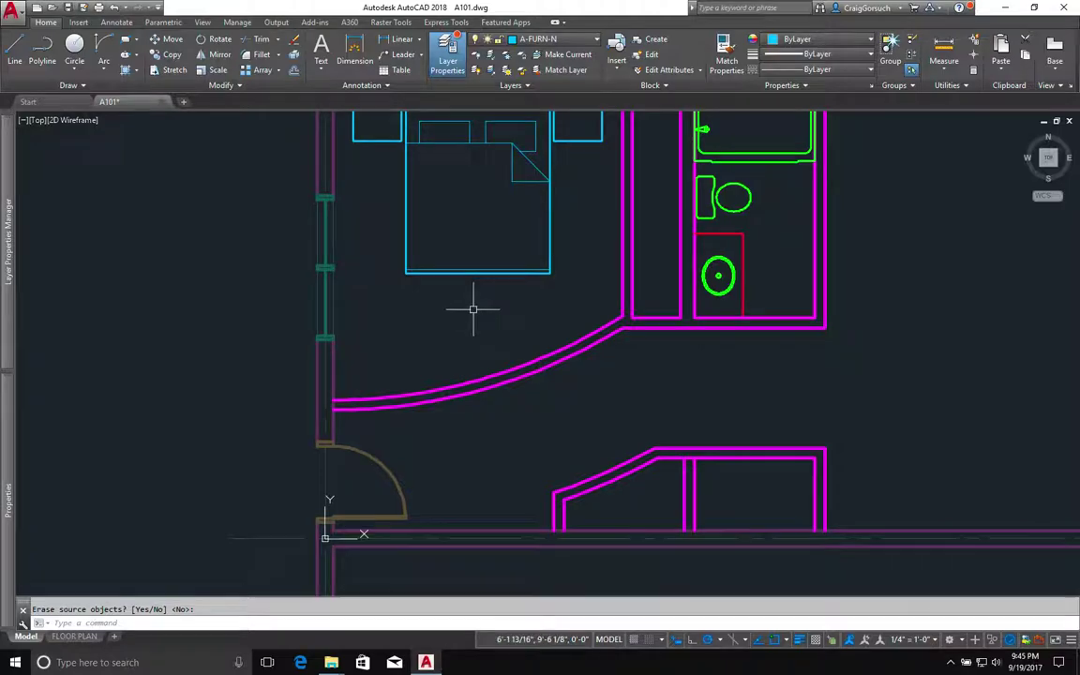
pyautogui.scroll(3, 474, 308)
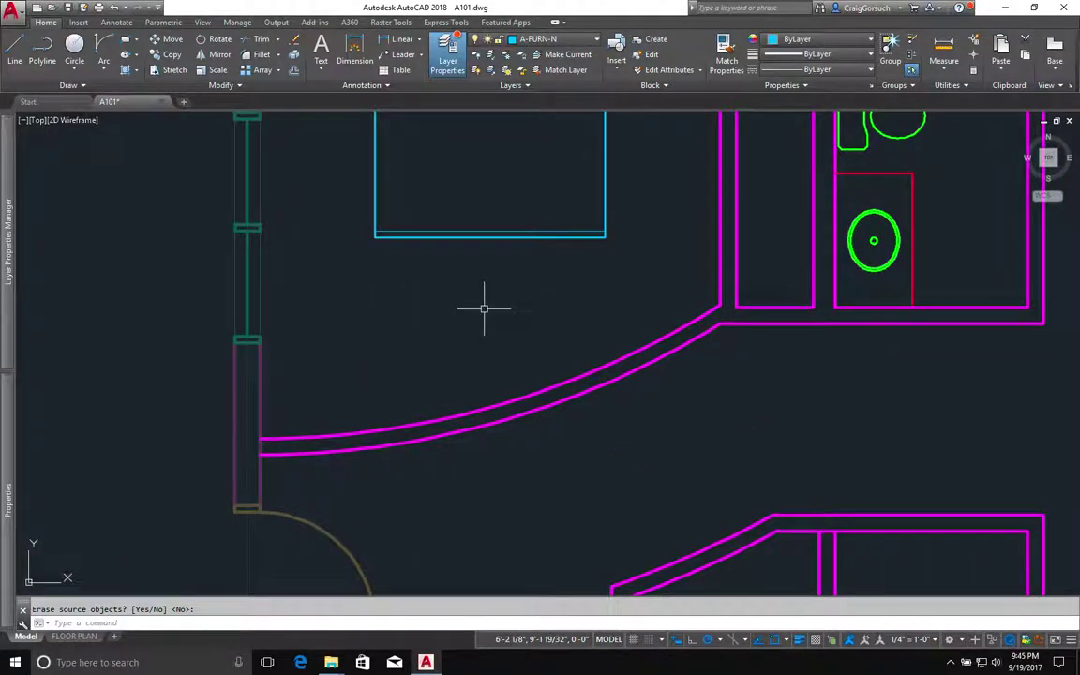
pyautogui.press('Return')
pyautogui.write('12')
pyautogui.press('Return')
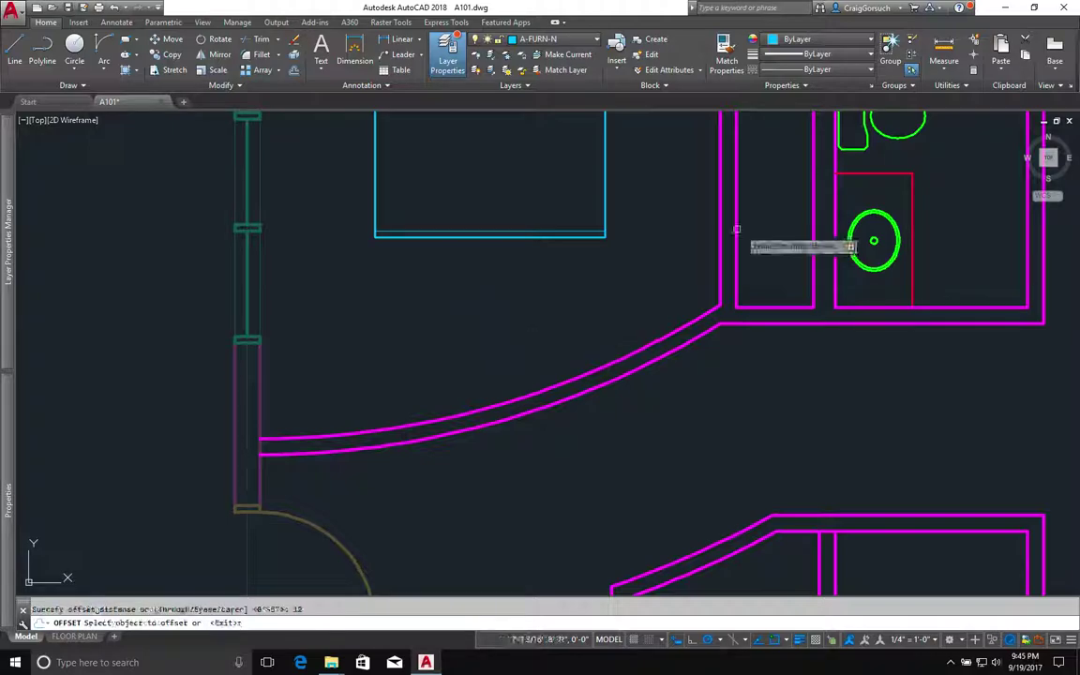
pyautogui.click(720, 254)
pyautogui.click(710, 258)
pyautogui.press('Return')
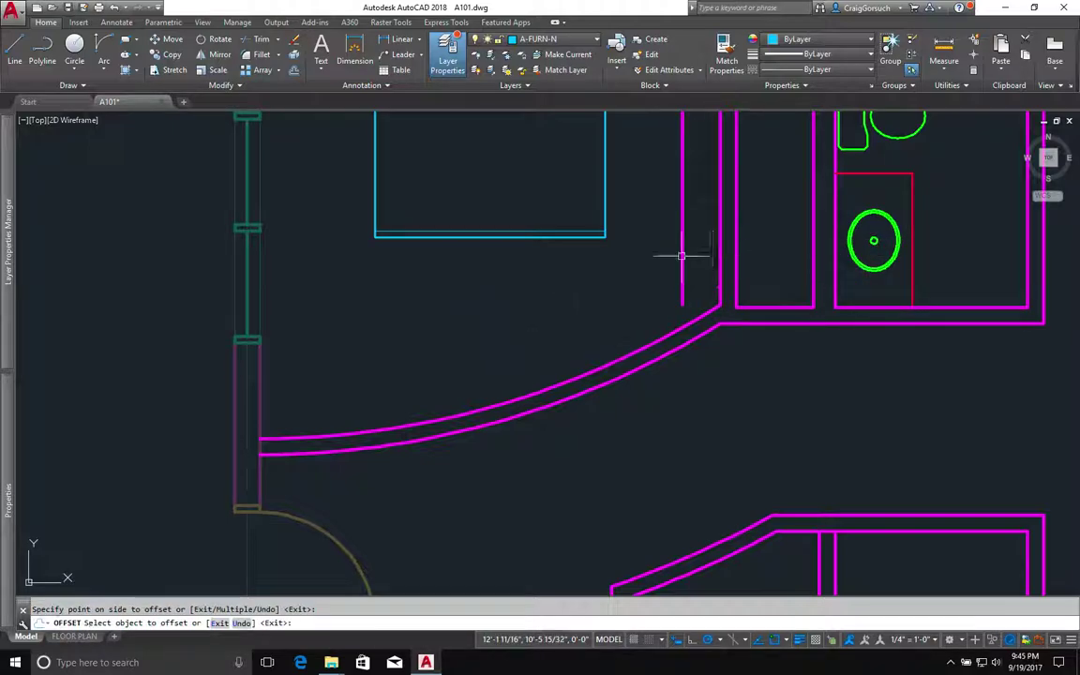
pyautogui.click(682, 258)
pyautogui.click(638, 261)
pyautogui.press('Escape')
# Step: Move the offset vertical line straight down so it crosses both faces of the curved bedroom wall
pyautogui.write('m')
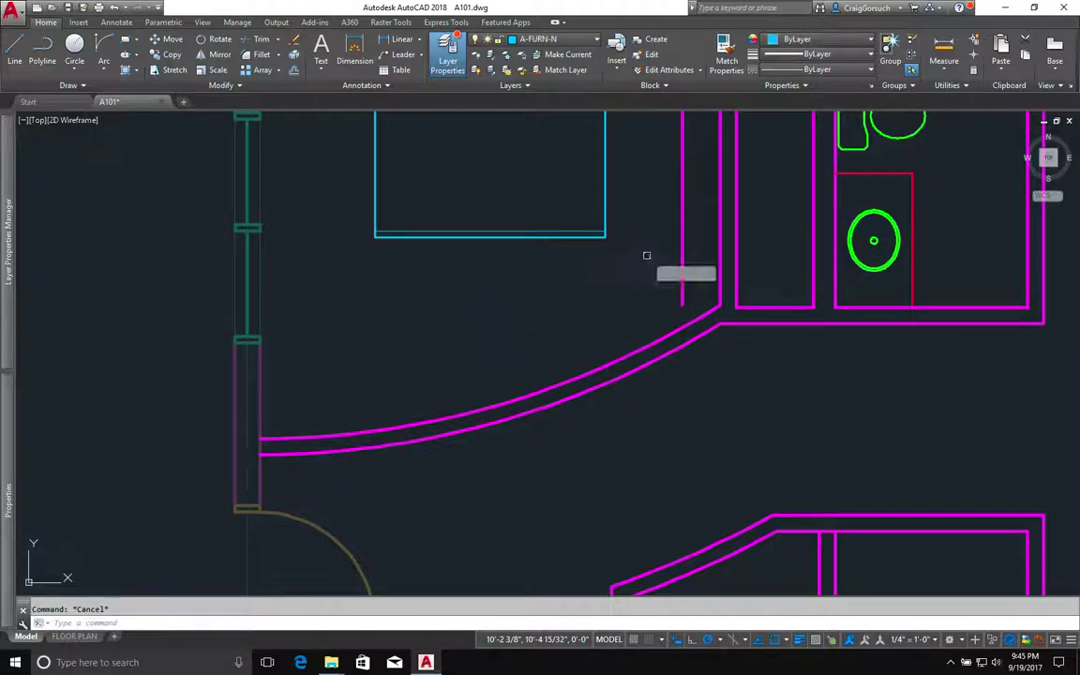
pyautogui.press('Return')
pyautogui.click(682, 176)
pyautogui.press('Return')
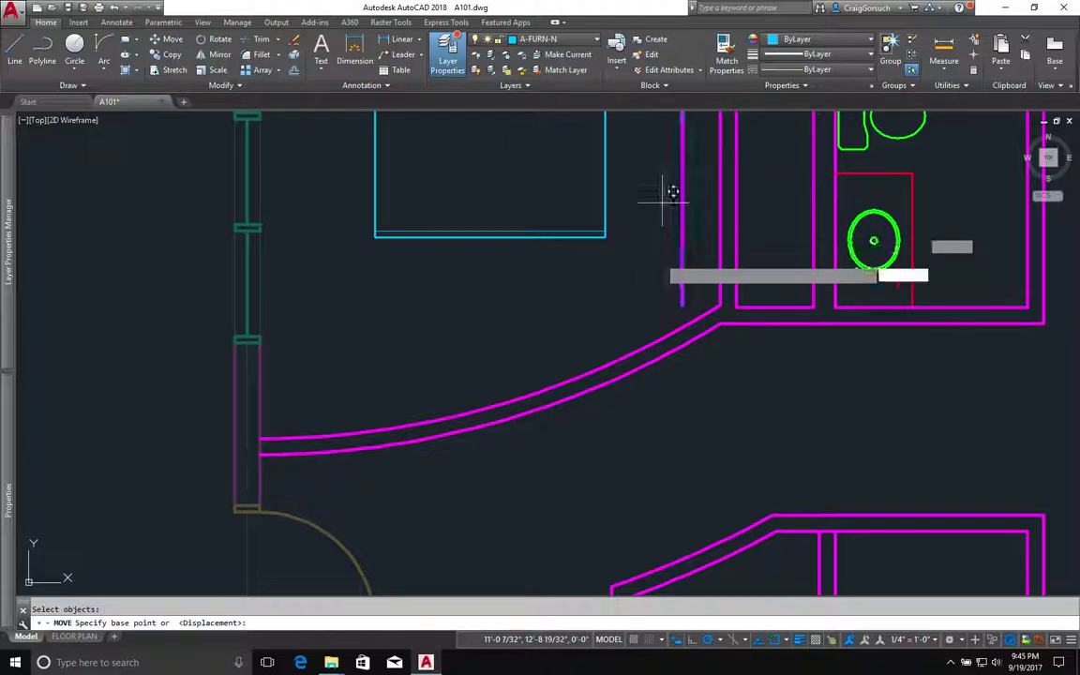
pyautogui.click(669, 178)
pyautogui.click(672, 339)
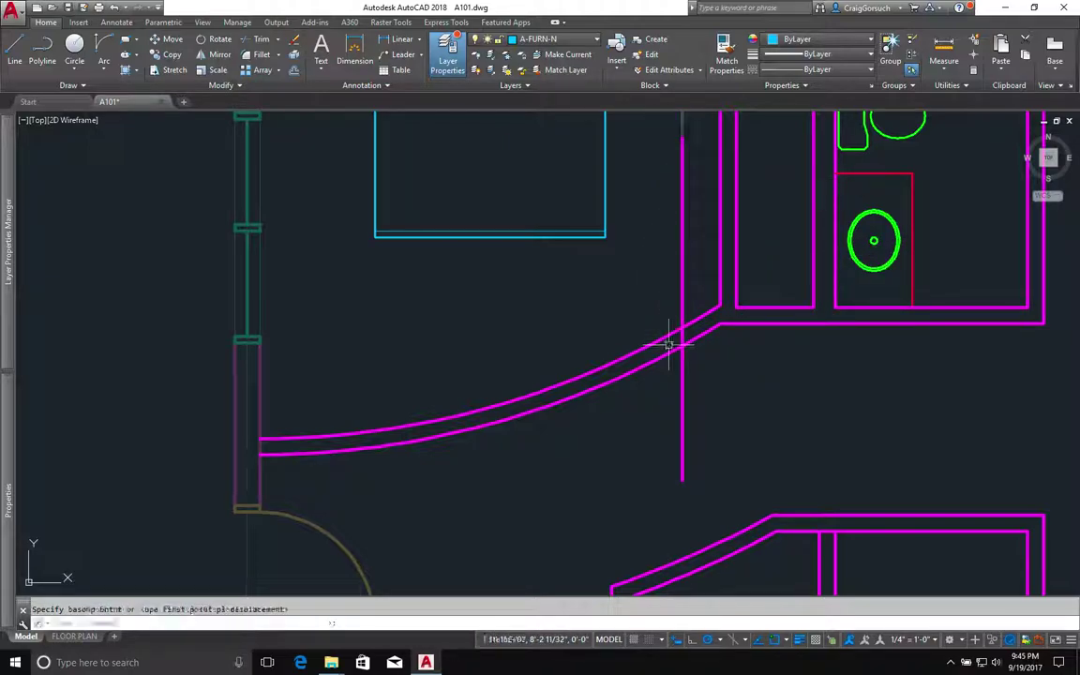
# Step: Mirror the vertical line about the bed's centerline to the window side, keeping the original
pyautogui.write('mi')
pyautogui.press('Return')
pyautogui.click(719, 436)
pyautogui.click(667, 441)
pyautogui.press('Return')
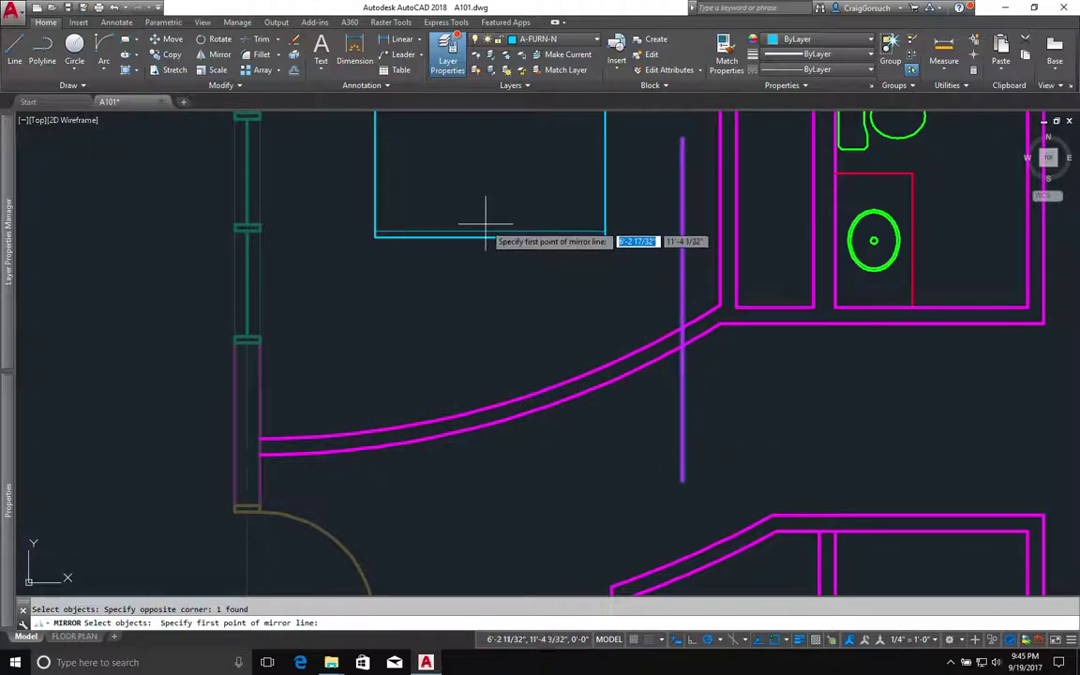
pyautogui.click(485, 231)
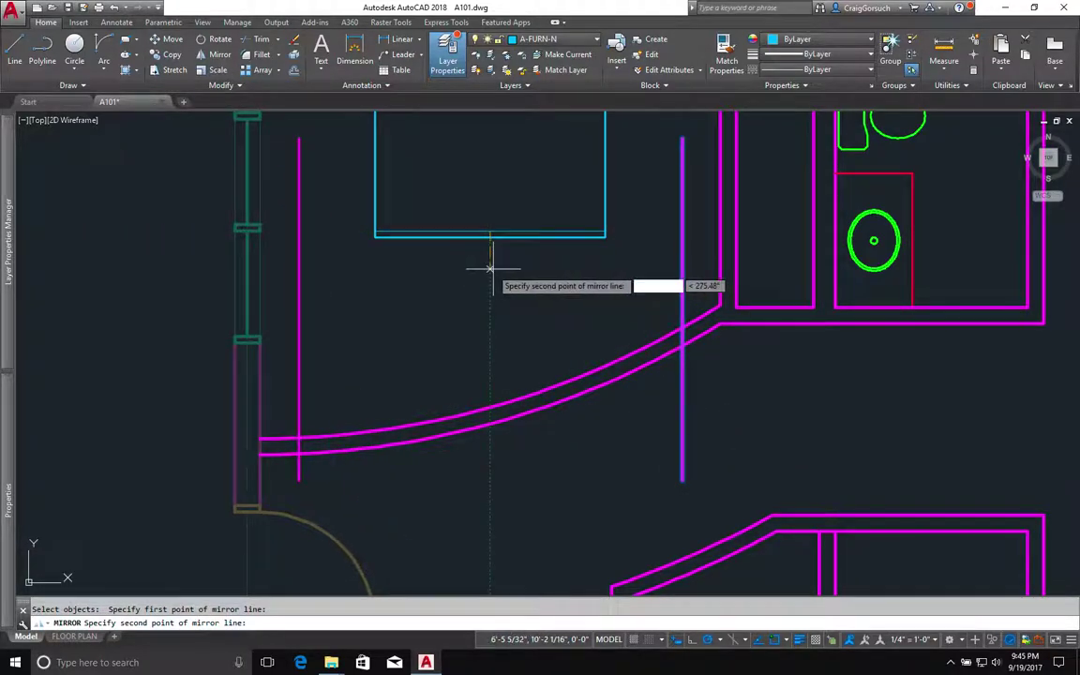
pyautogui.click(489, 271)
pyautogui.press('Return')
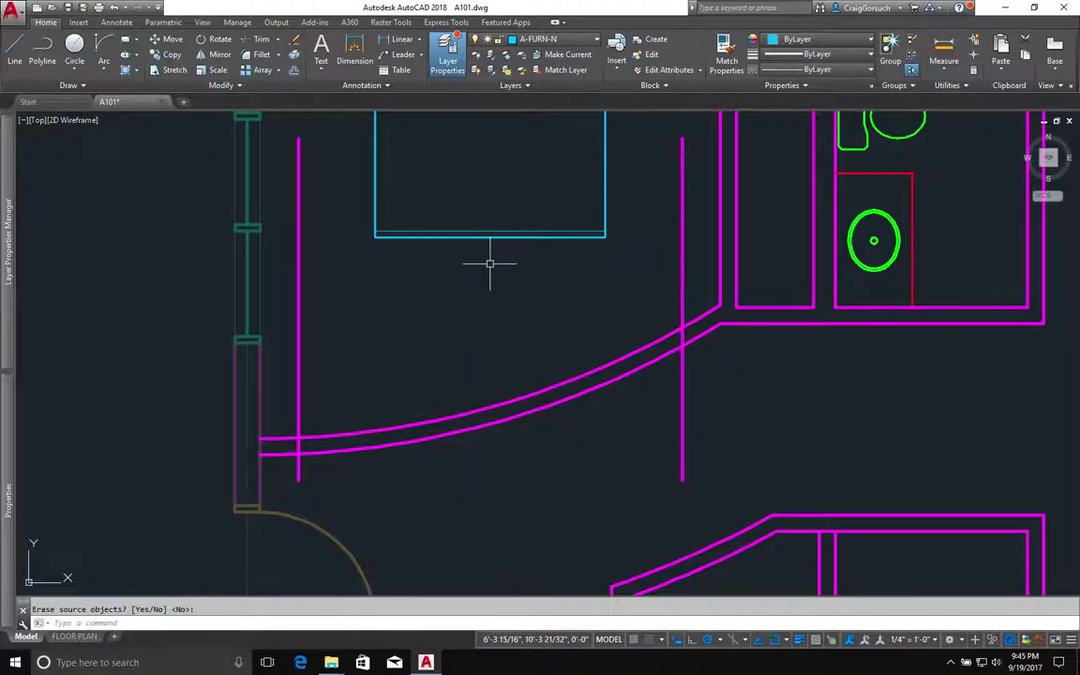
# Step: Offset the closet-side vertical line 12 inches inward toward the middle of the bedroom
pyautogui.write('o')
pyautogui.press('Return')
pyautogui.write('12')
pyautogui.press('Return')
pyautogui.click(682, 277)
pyautogui.click(623, 283)
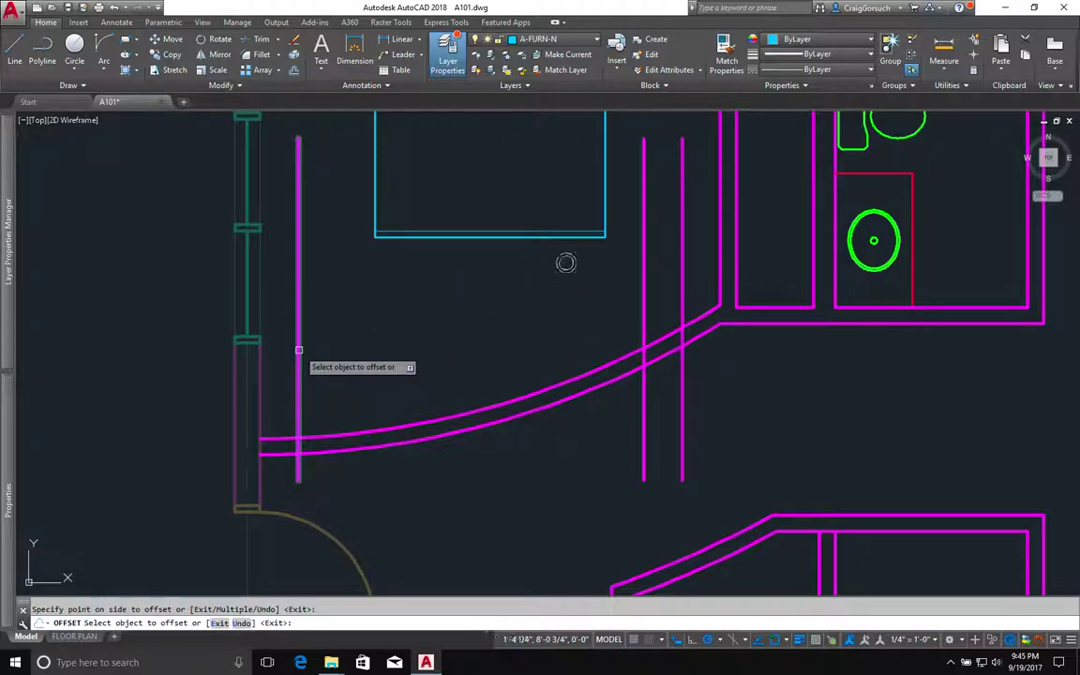
# Step: Offset the window-side vertical line 12 inches inward toward the middle of the bedroom
pyautogui.click(305, 345)
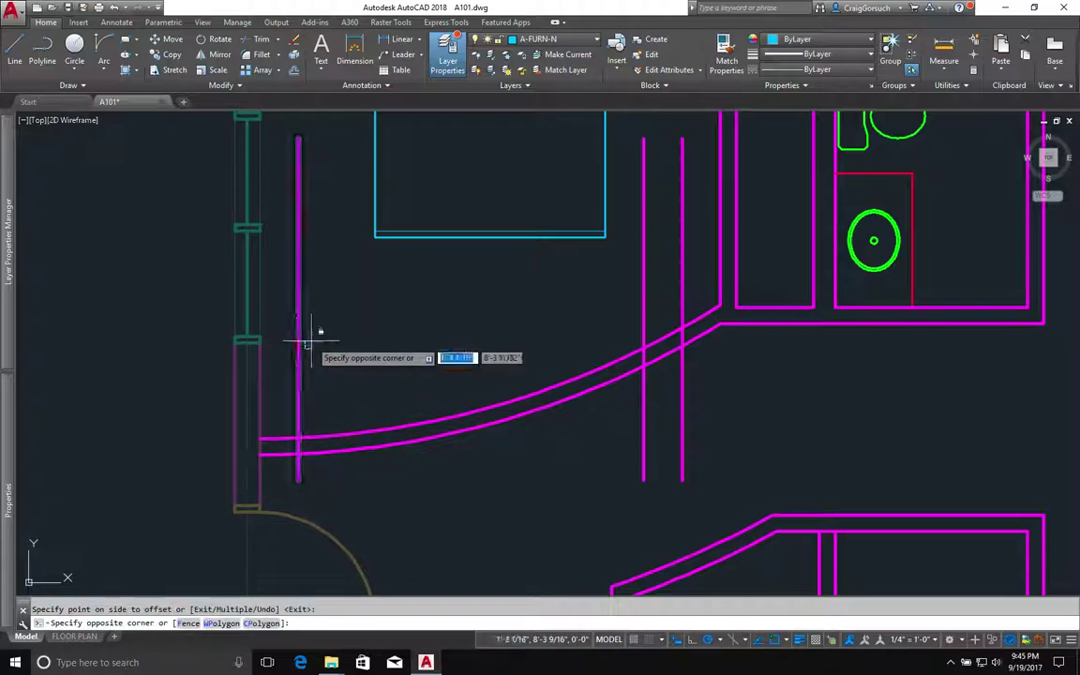
pyautogui.press('Escape')
pyautogui.write('o')
pyautogui.press('Return')
pyautogui.press('Return')
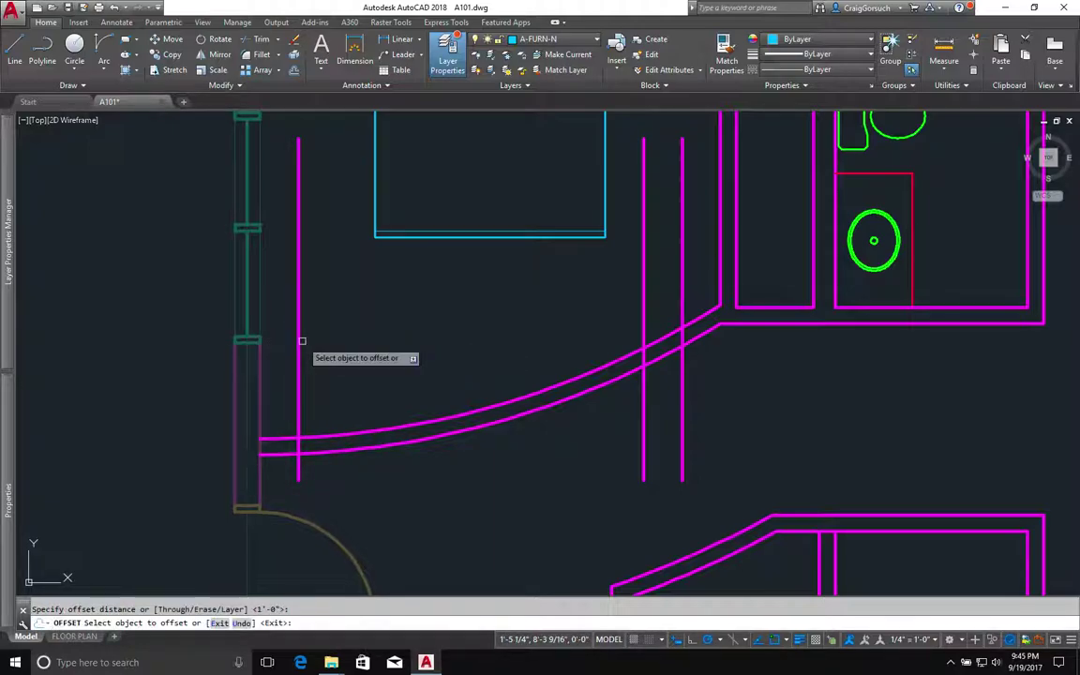
pyautogui.click(298, 338)
pyautogui.click(328, 344)
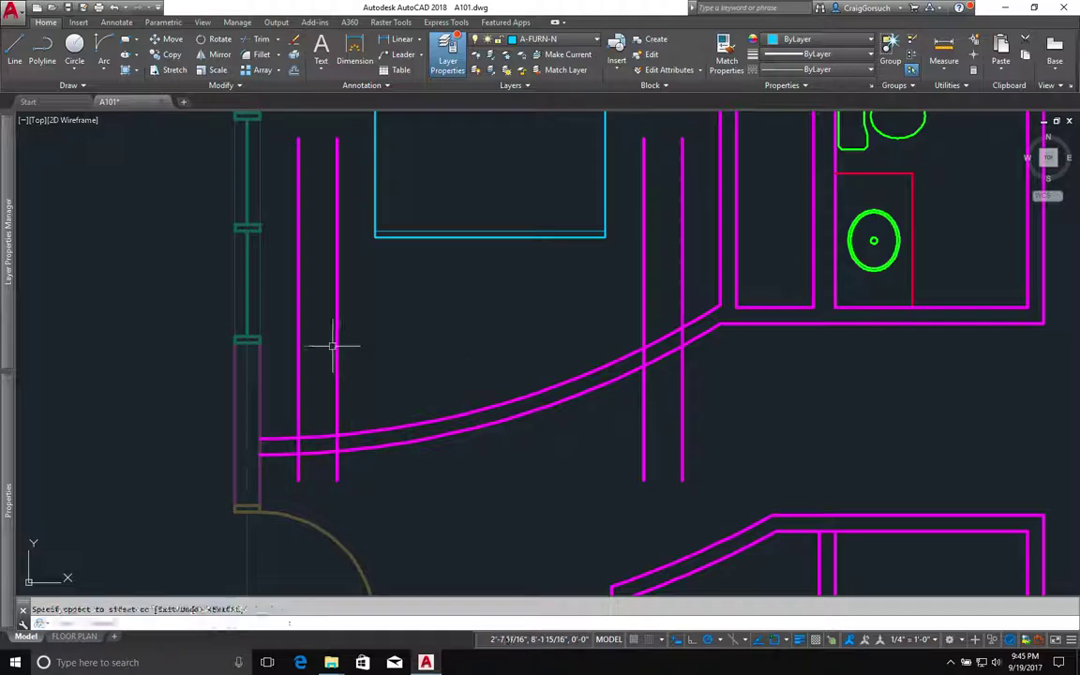
# Step: Erase the two outer vertical lines, keeping the inner pair that crosses the curved wall
pyautogui.write('e')
pyautogui.press('Return')
pyautogui.click(320, 343)
pyautogui.click(287, 360)
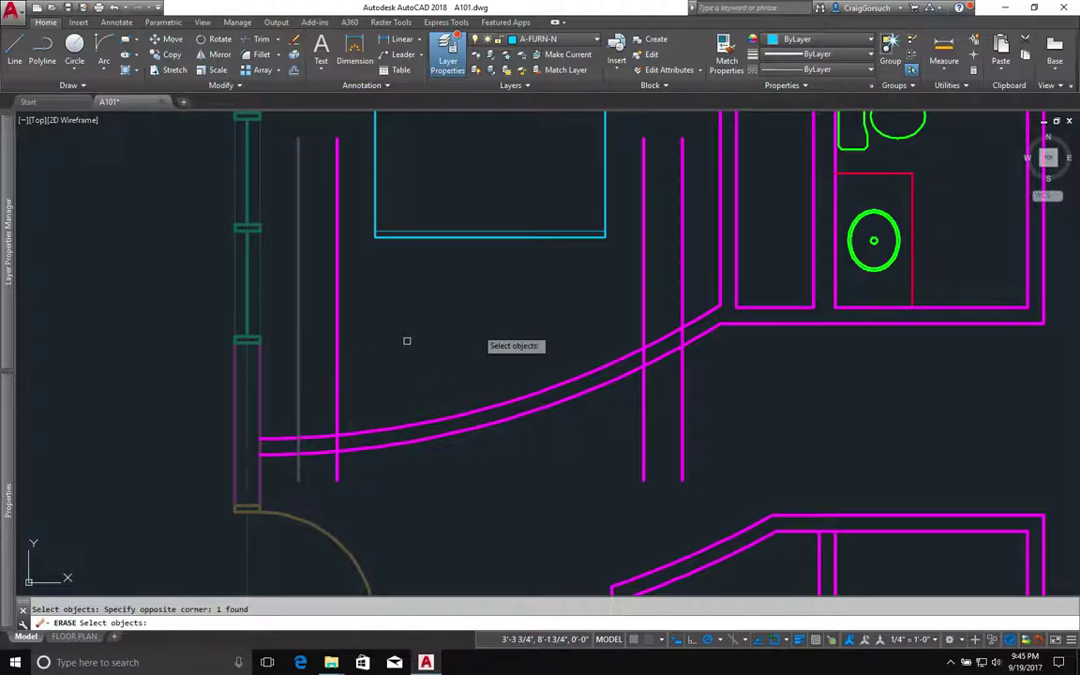
pyautogui.click(681, 294)
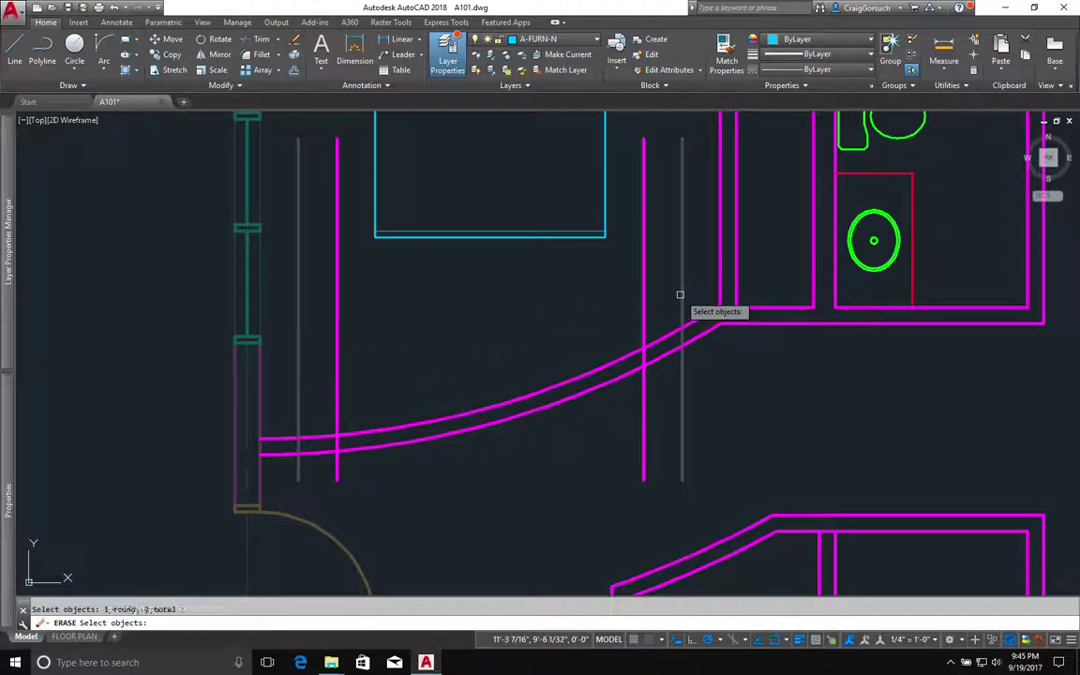
pyautogui.press('Return')
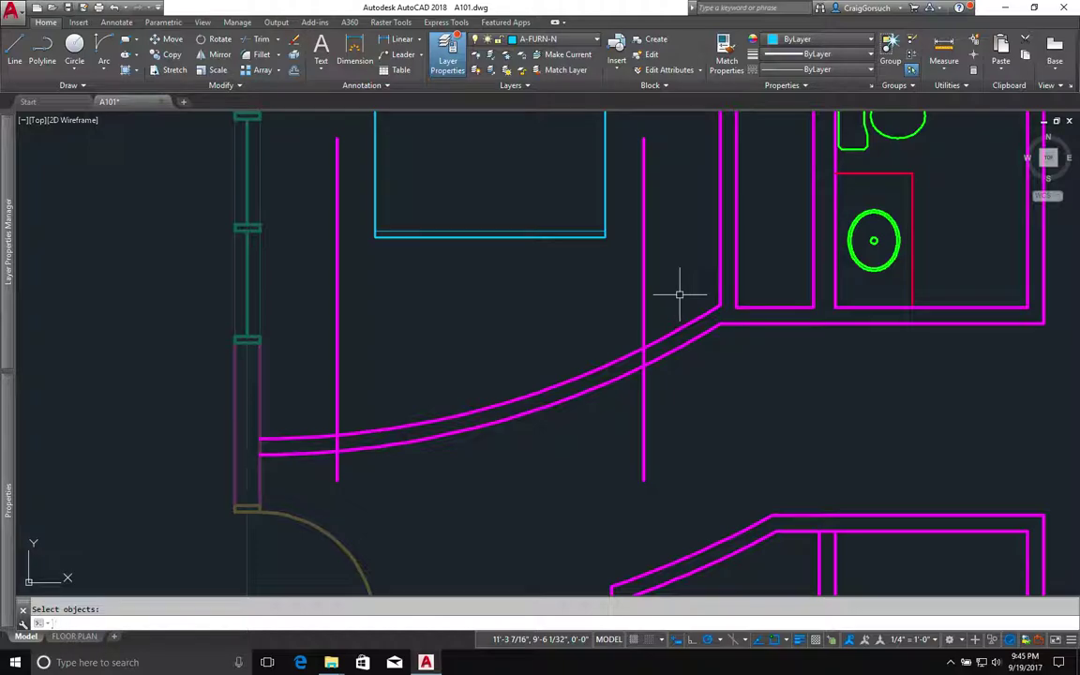
# Step: Offset the curved wall's upper face 2.5 inches into the wall to form a center arc
pyautogui.press('Return')
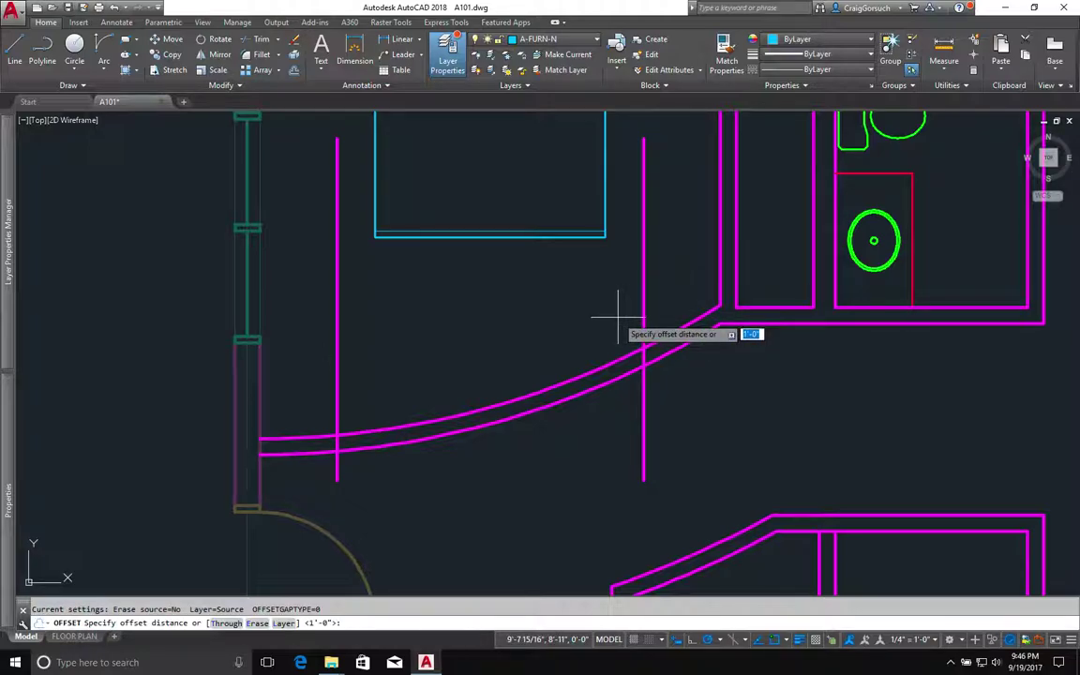
pyautogui.write('2.5')
pyautogui.press('Return')
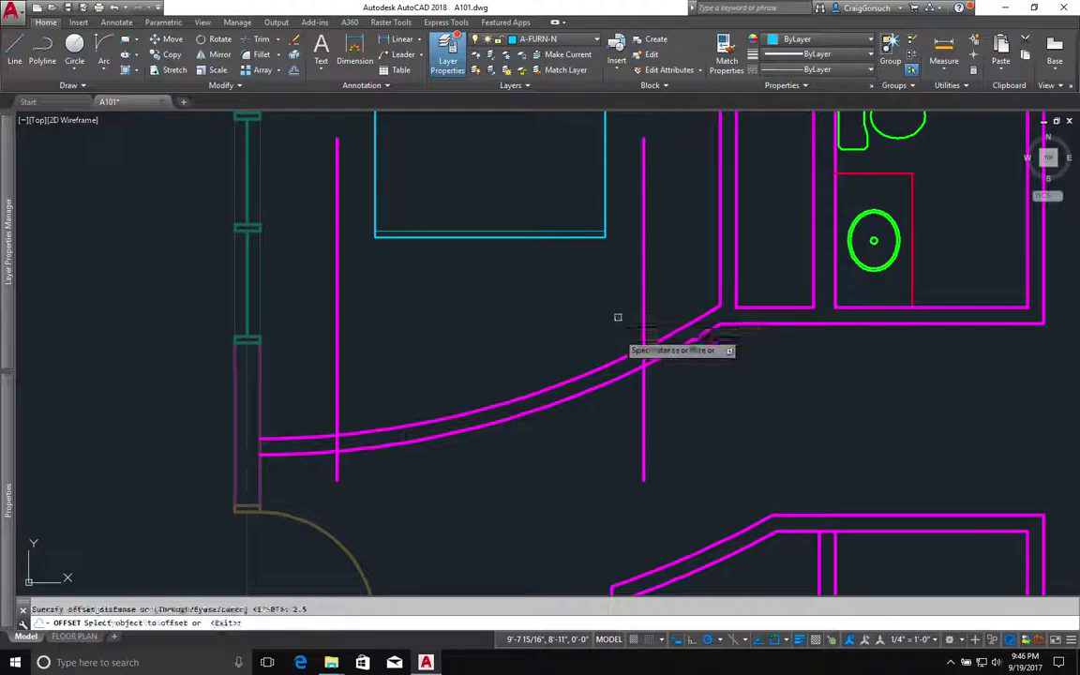
pyautogui.click(617, 316)
pyautogui.click(628, 413)
pyautogui.press('Return')
# Step: Trim the curved wall into an opening between the two vertical lines, leaving short end caps and only the center arc across it
pyautogui.write('tr')
pyautogui.press('Return')
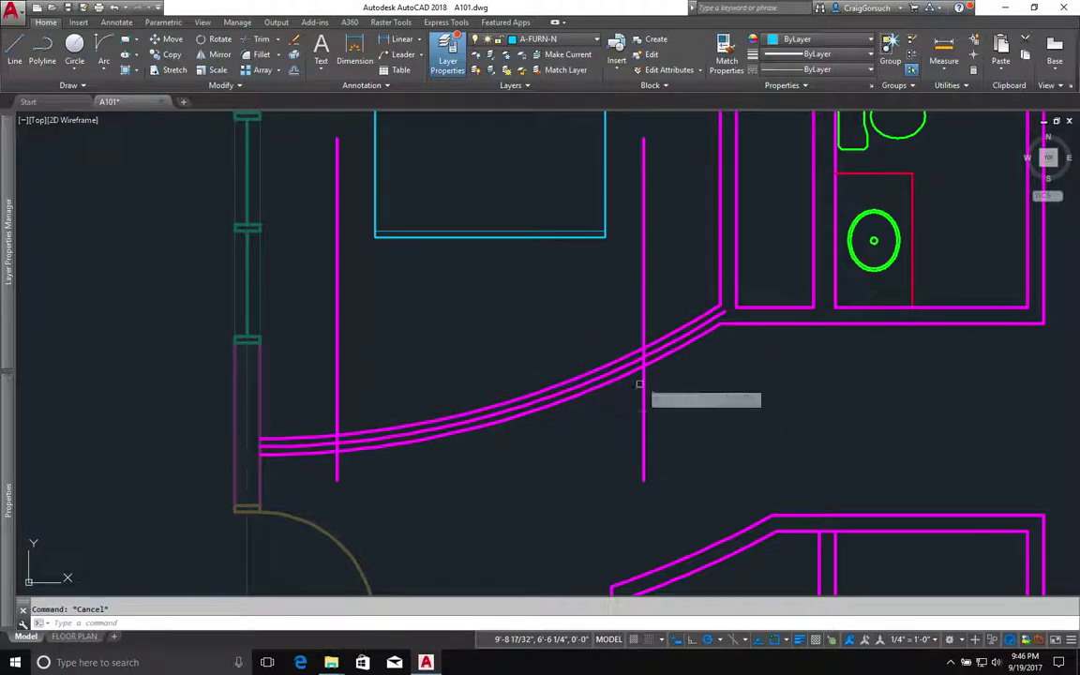
pyautogui.press('Return')
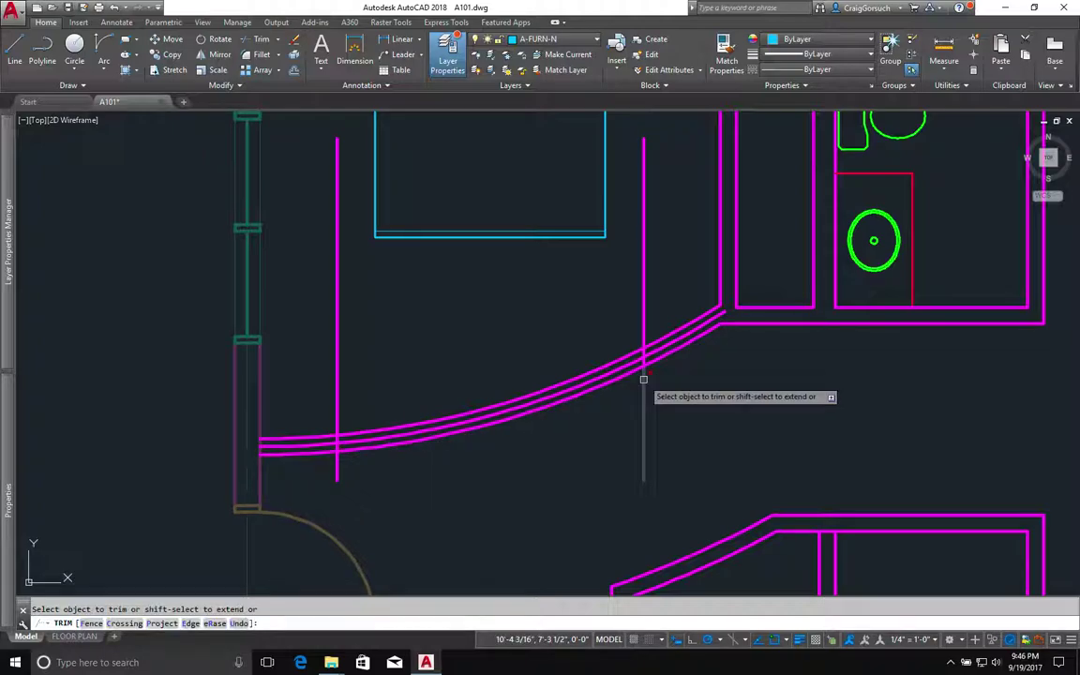
pyautogui.click(632, 371)
pyautogui.click(633, 357)
pyautogui.click(641, 330)
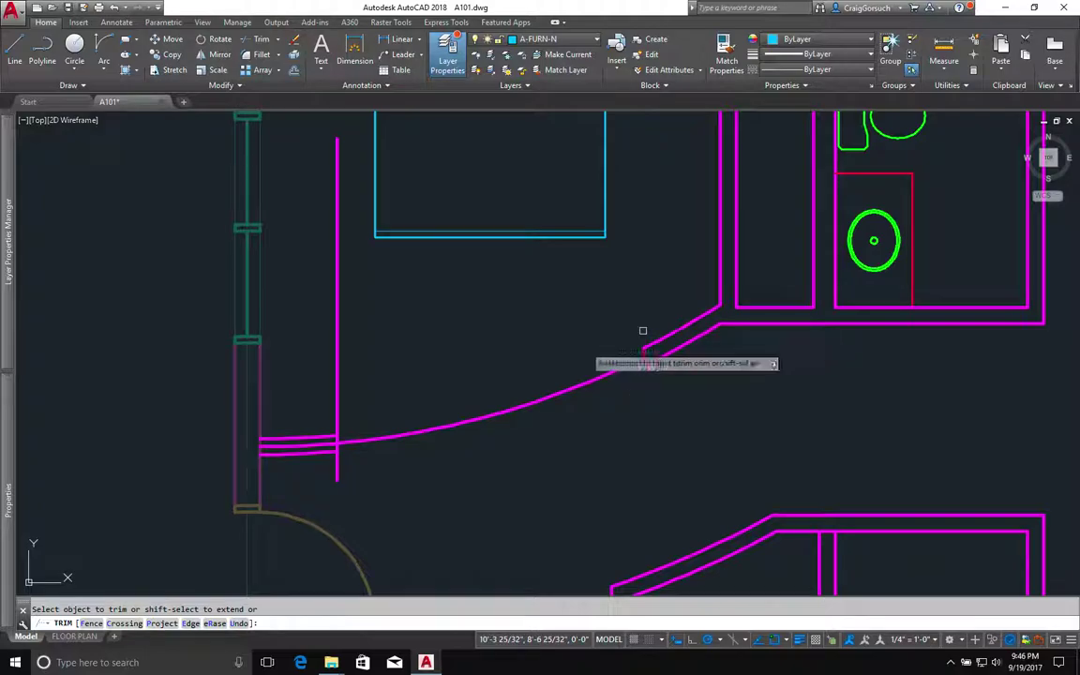
pyautogui.click(338, 407)
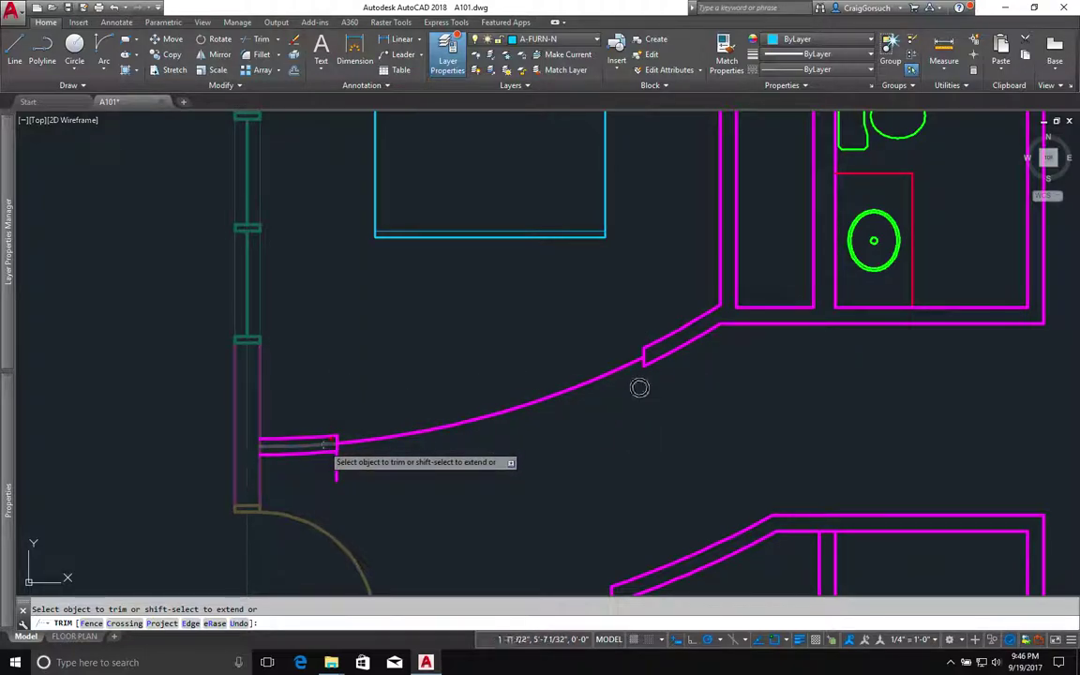
pyautogui.click(324, 444)
pyautogui.click(337, 473)
pyautogui.press('Return')
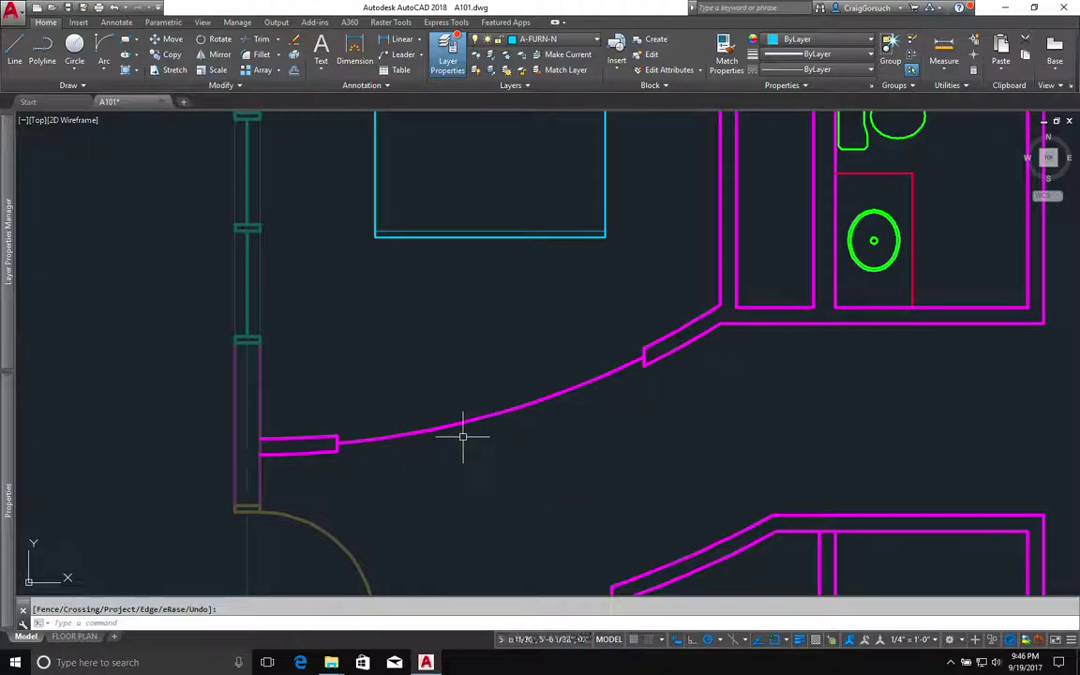
# Step: Move the center arc across the curved bedroom wall's opening from the wall layer to the layer with thin dark red dashed lines
pyautogui.click(472, 421)
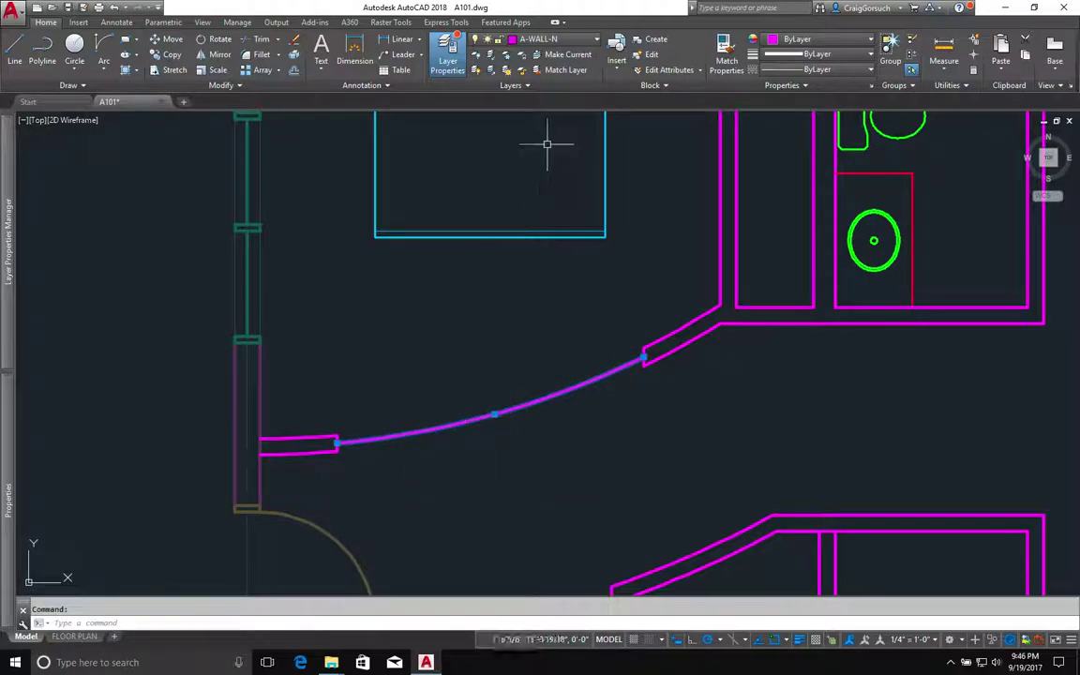
pyautogui.click(559, 40)
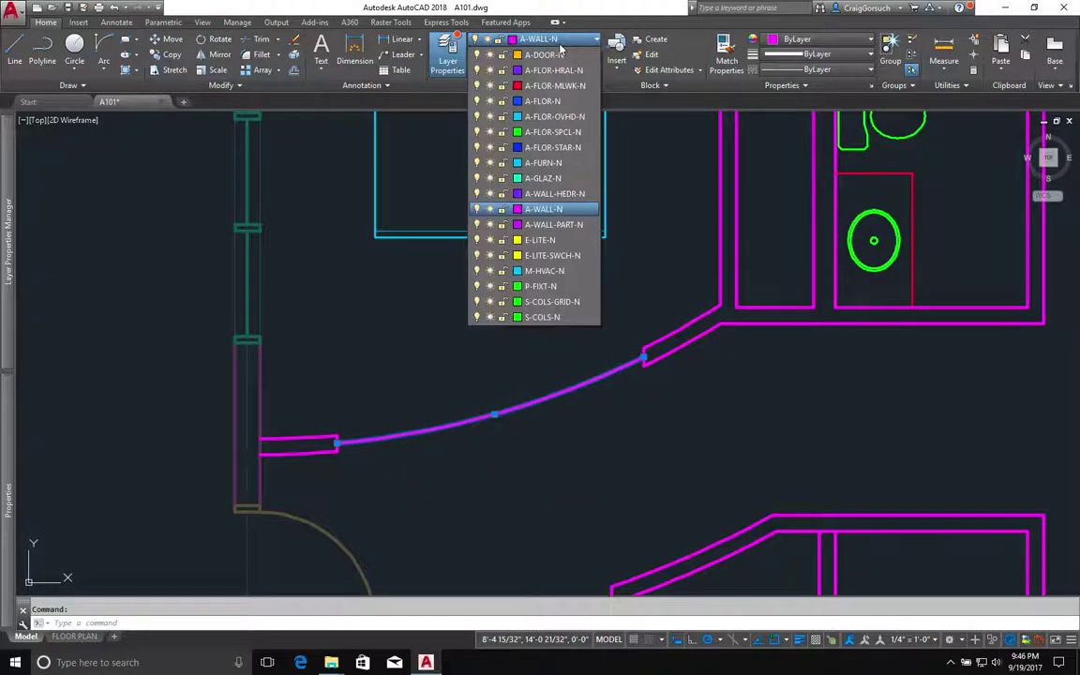
pyautogui.click(559, 43)
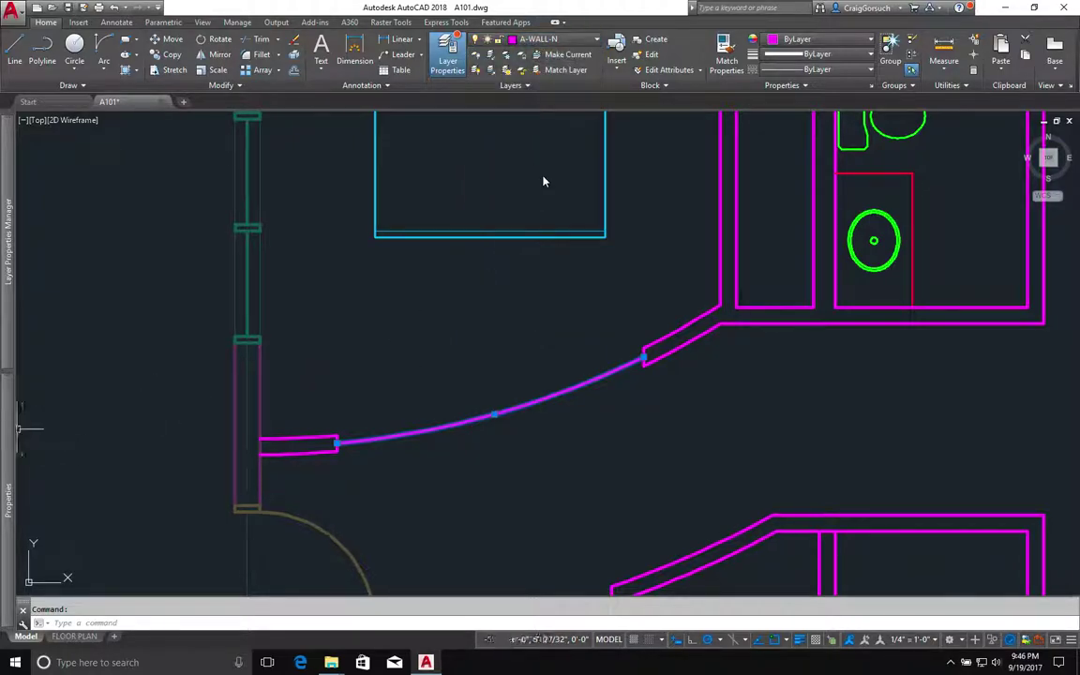
pyautogui.moveTo(8, 497)
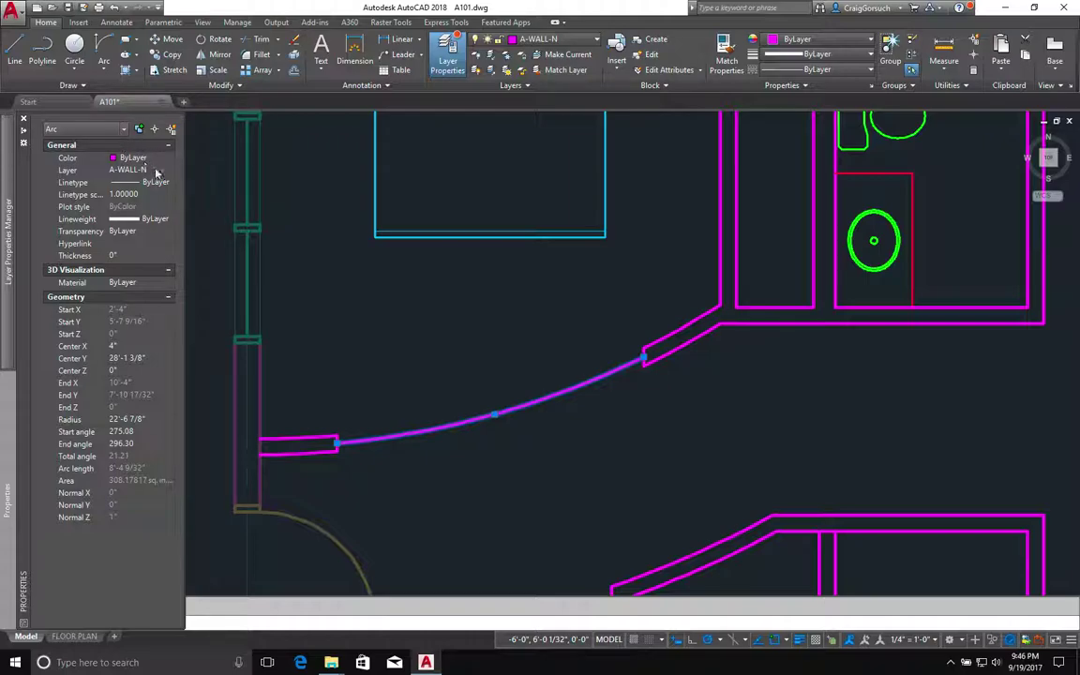
pyautogui.click(162, 170)
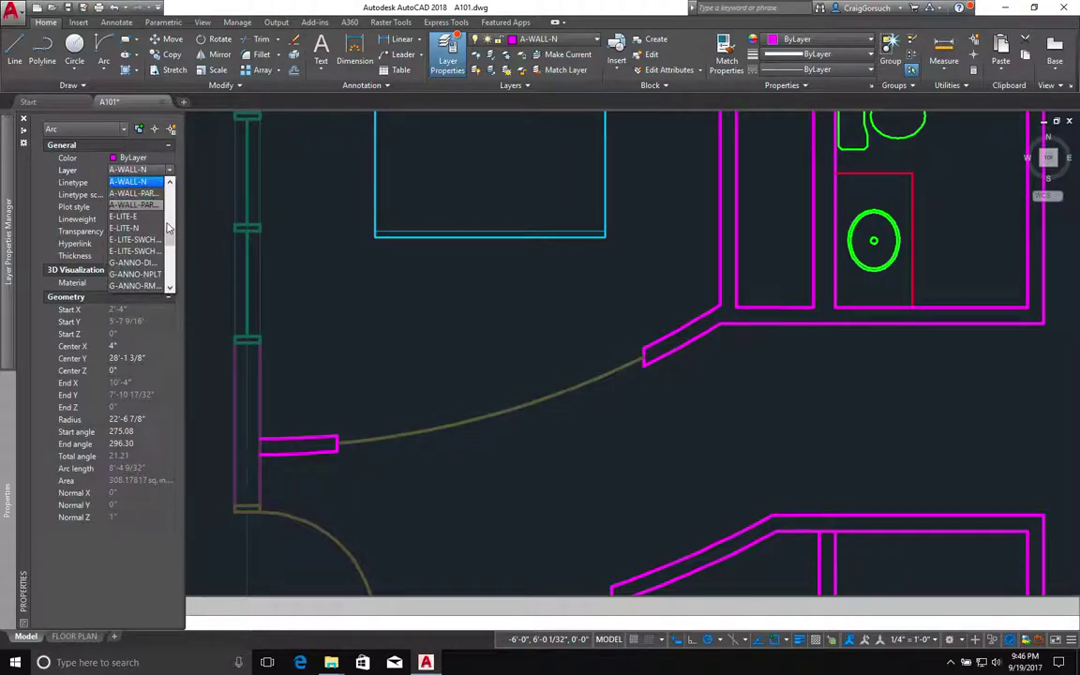
pyautogui.moveTo(169, 235)
pyautogui.mouseDown()
pyautogui.moveTo(169, 256)
pyautogui.moveTo(170, 242)
pyautogui.mouseUp()
pyautogui.click(146, 219)
pyautogui.press('Escape')
pyautogui.press('Escape')
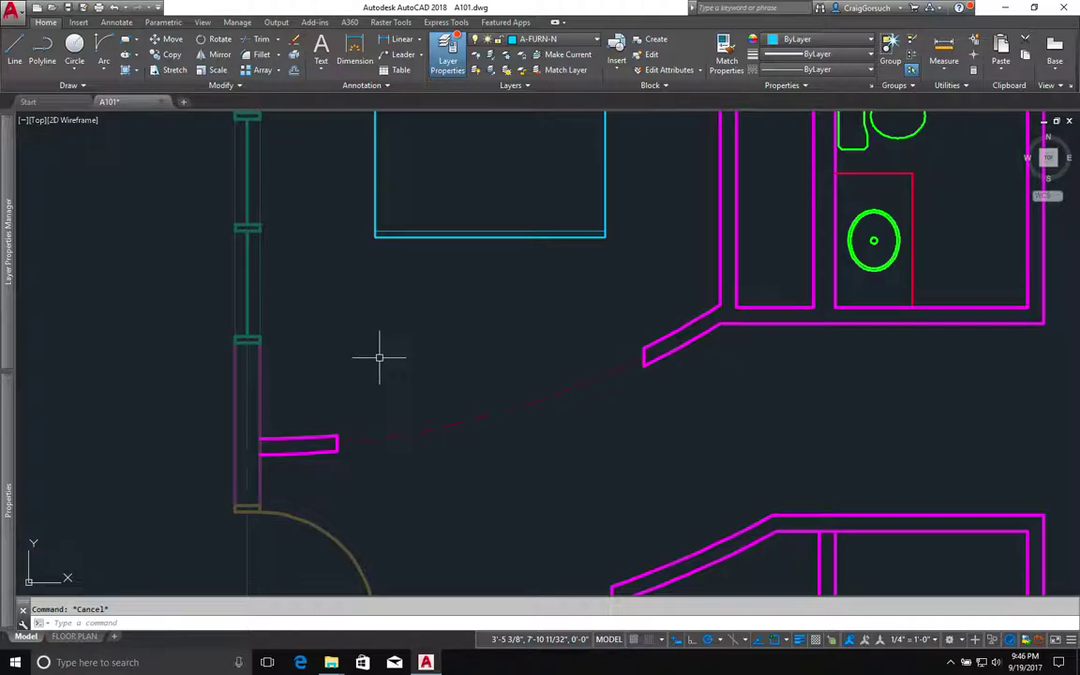
pyautogui.scroll(-2, 372, 354)
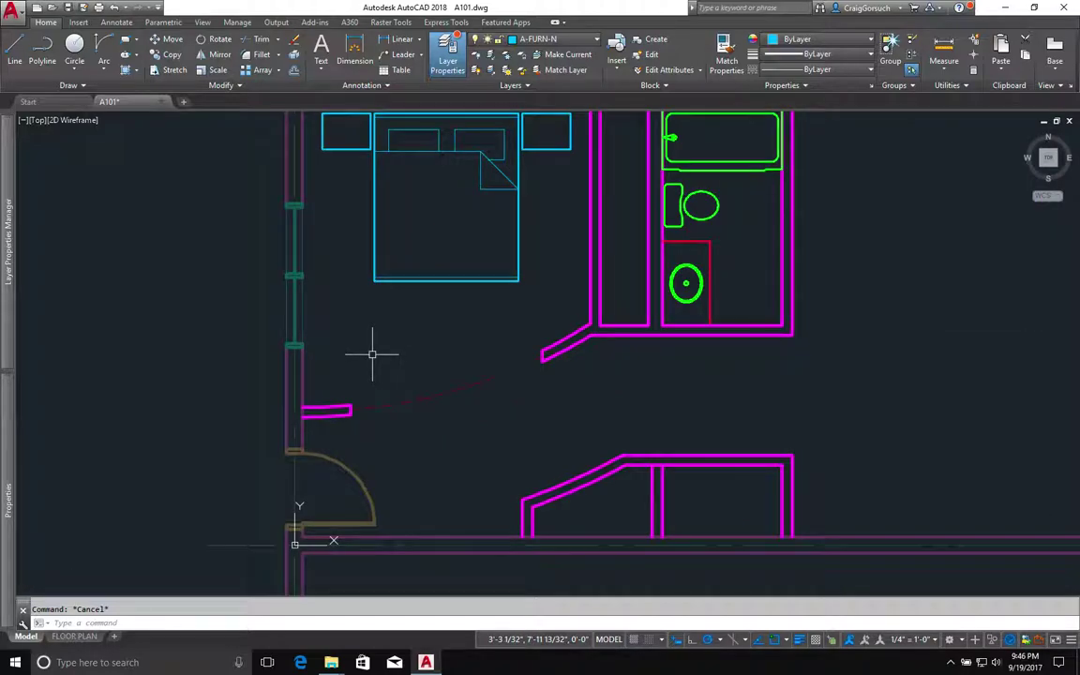
pyautogui.moveTo(560, 366); pyautogui.dragTo(529, 406, button='middle')
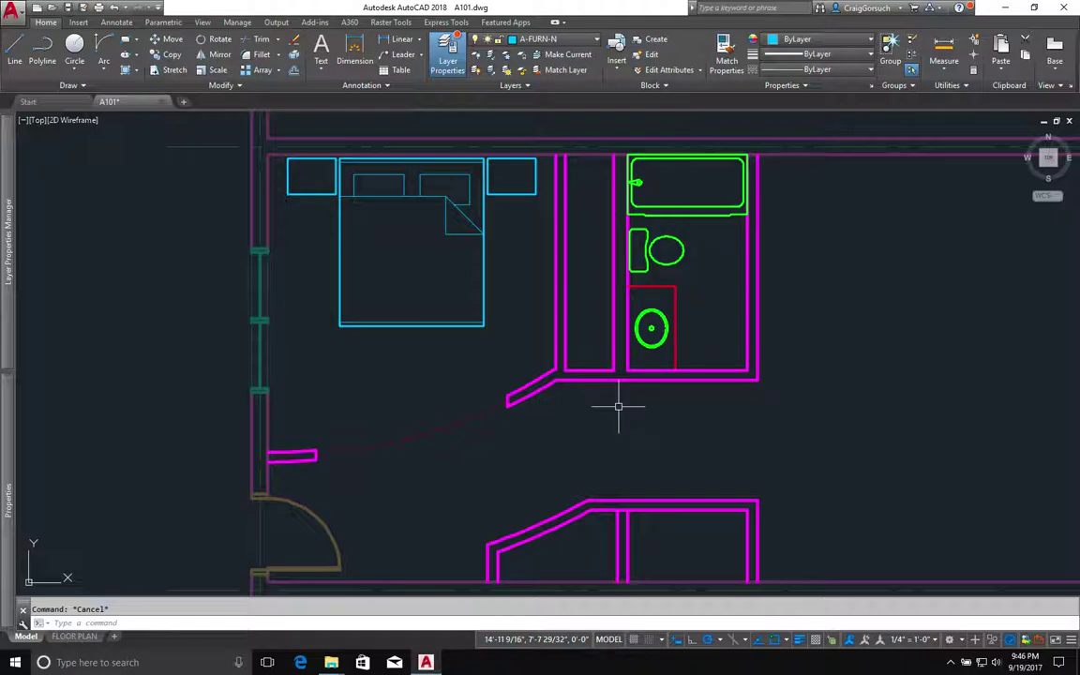
pyautogui.moveTo(618, 405); pyautogui.dragTo(431, 408, button='middle')
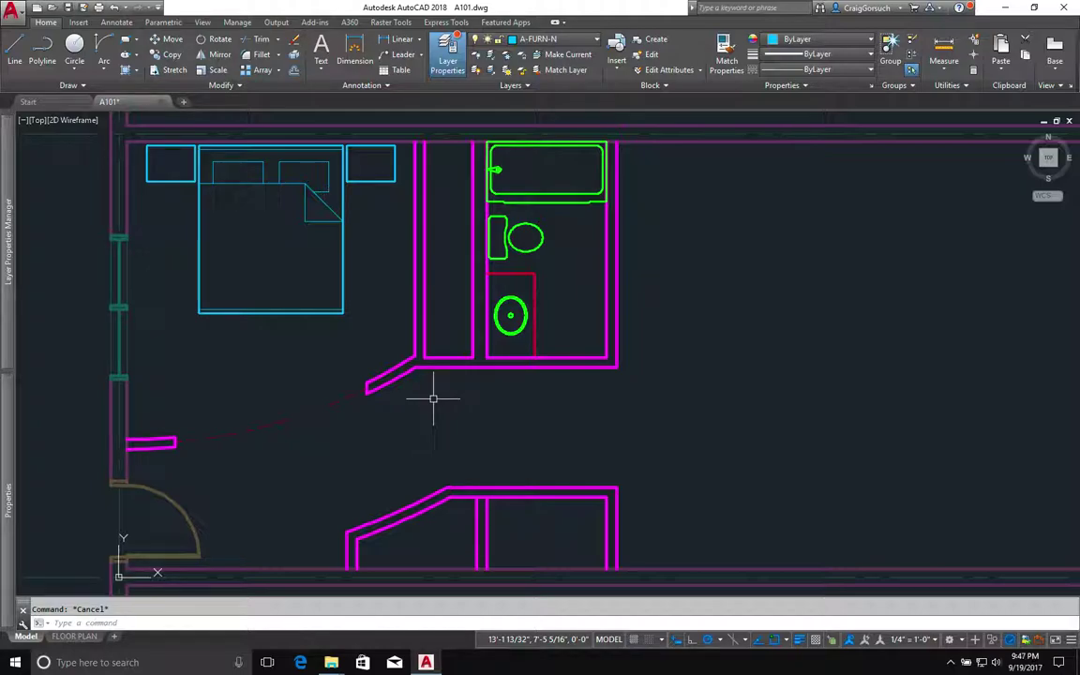
pyautogui.hotkey('ctrl', 'Right')
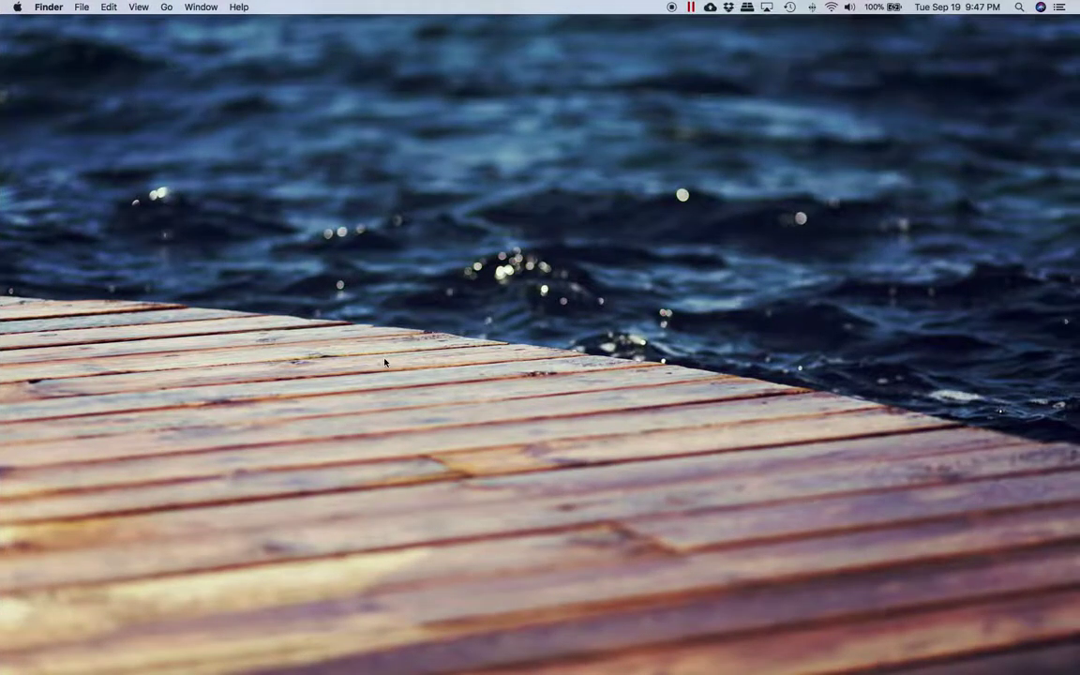